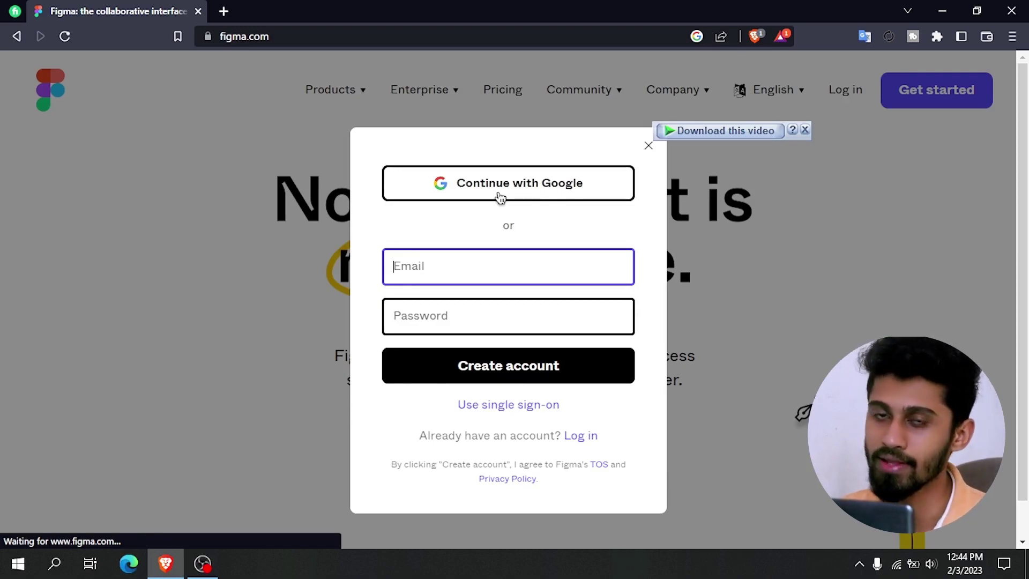
Sign in to Figma with an existing Google account
{"action": "left_click", "coordinate": [499, 198]}
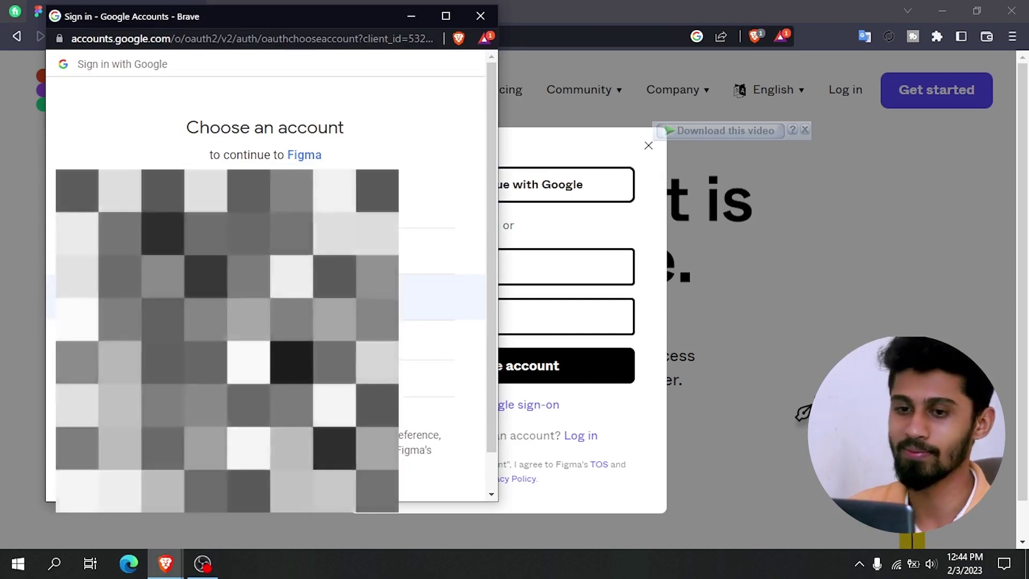
{"action": "left_click", "coordinate": [227, 297]}
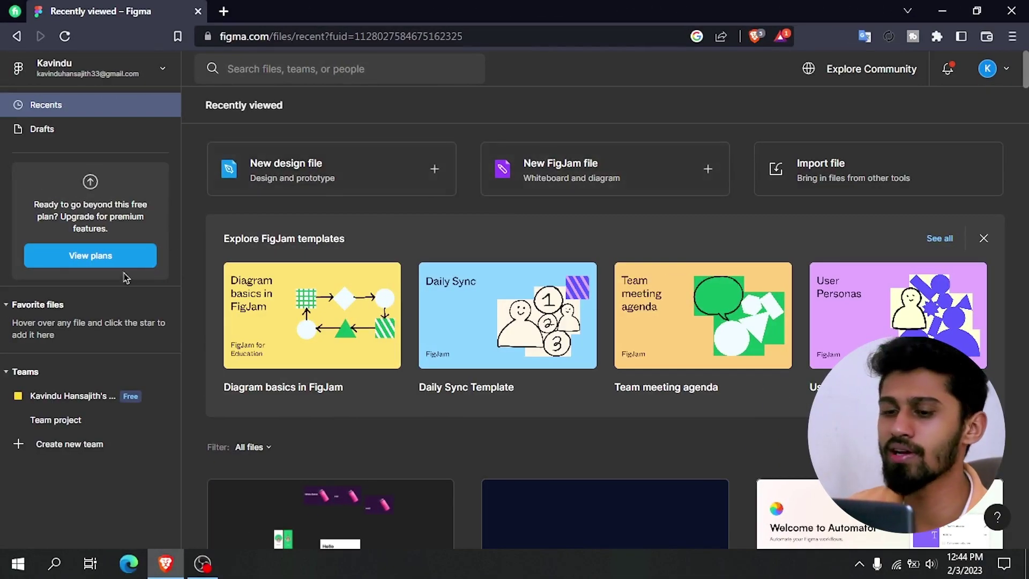
Get the Figma desktop app and run its FigmaSetup_2.exe installer from the Programs folder in Downloads
{"action": "mouse_move", "coordinate": [254, 348]}
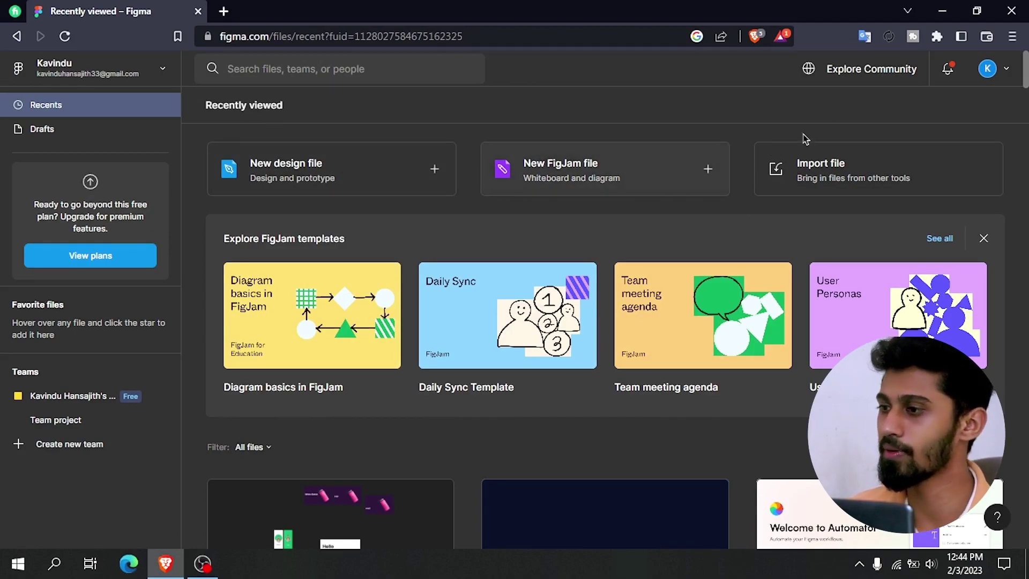
{"action": "left_click", "coordinate": [989, 74]}
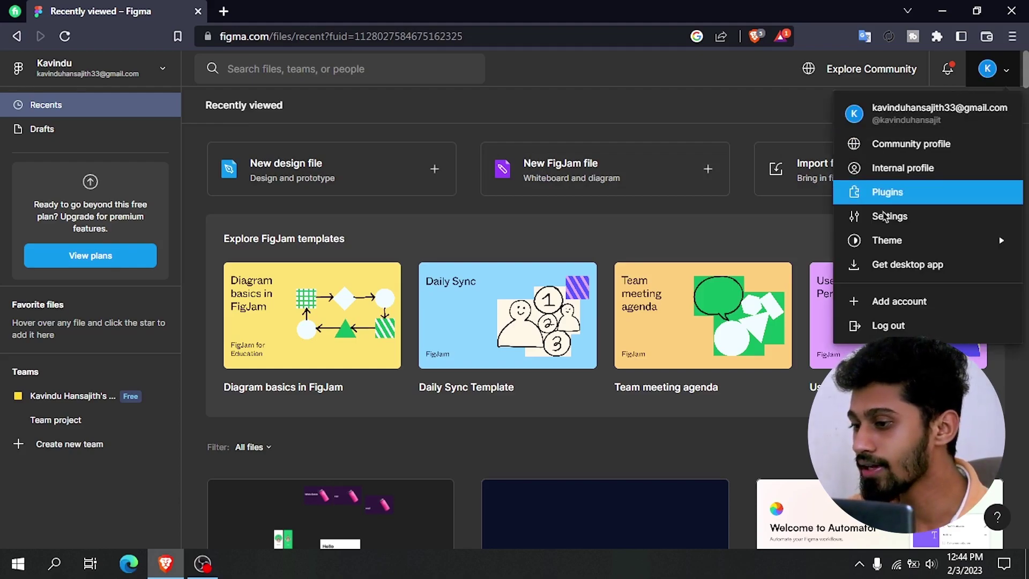
{"action": "left_click", "coordinate": [886, 268]}
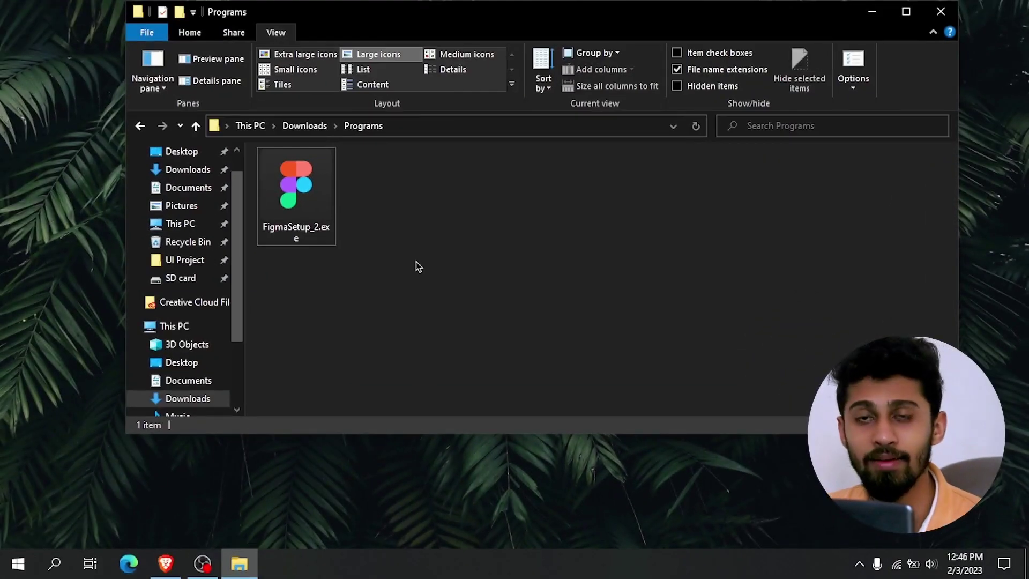
{"action": "double_click", "coordinate": [330, 170]}
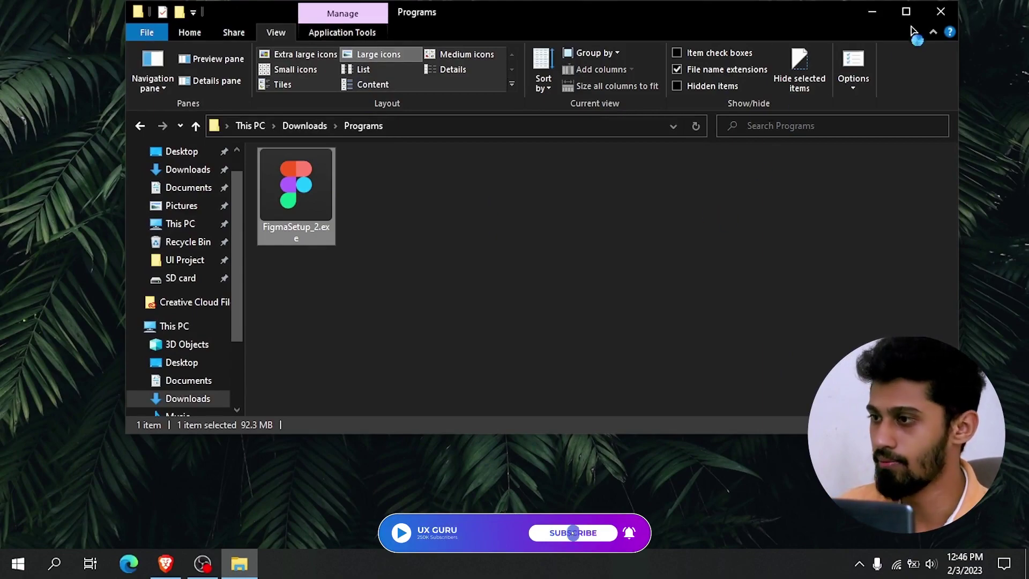
{"action": "left_click", "coordinate": [941, 11]}
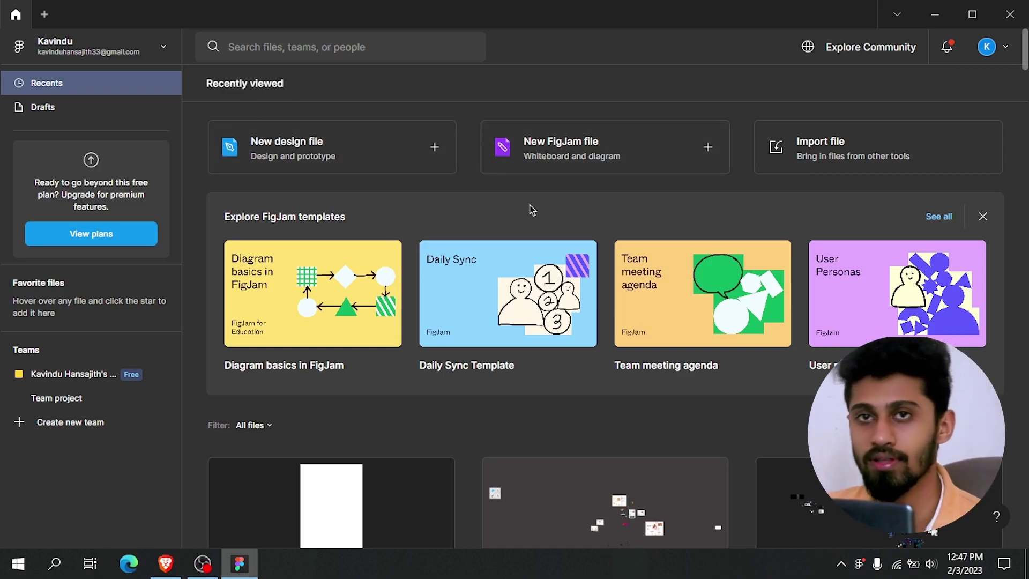
Browse the shared resources on the Figma Community page, and return to the personal account's recent files
{"action": "mouse_move", "coordinate": [467, 328]}
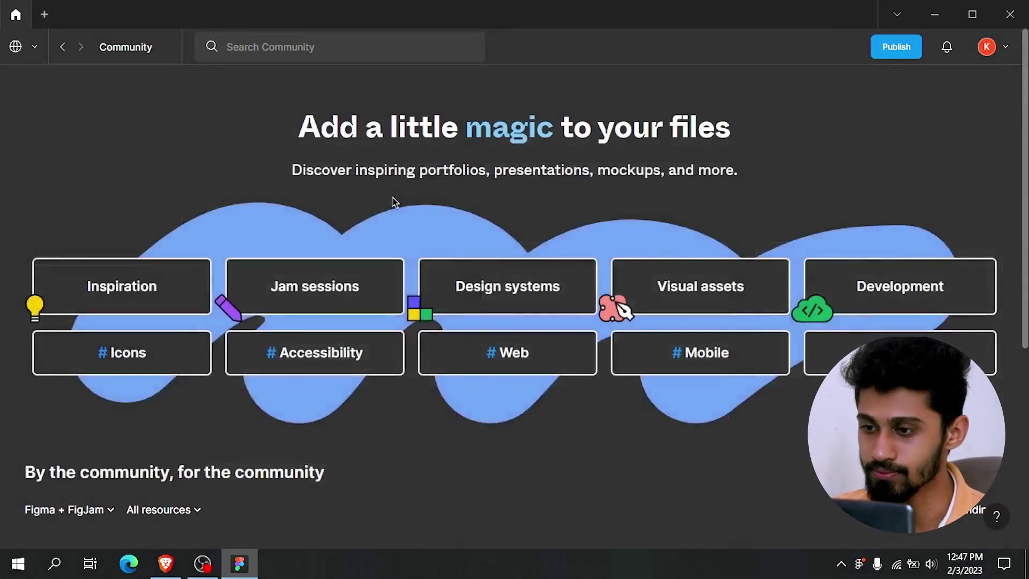
{"action": "scroll", "coordinate": [333, 247], "scroll_direction": "down", "scroll_amount": 3}
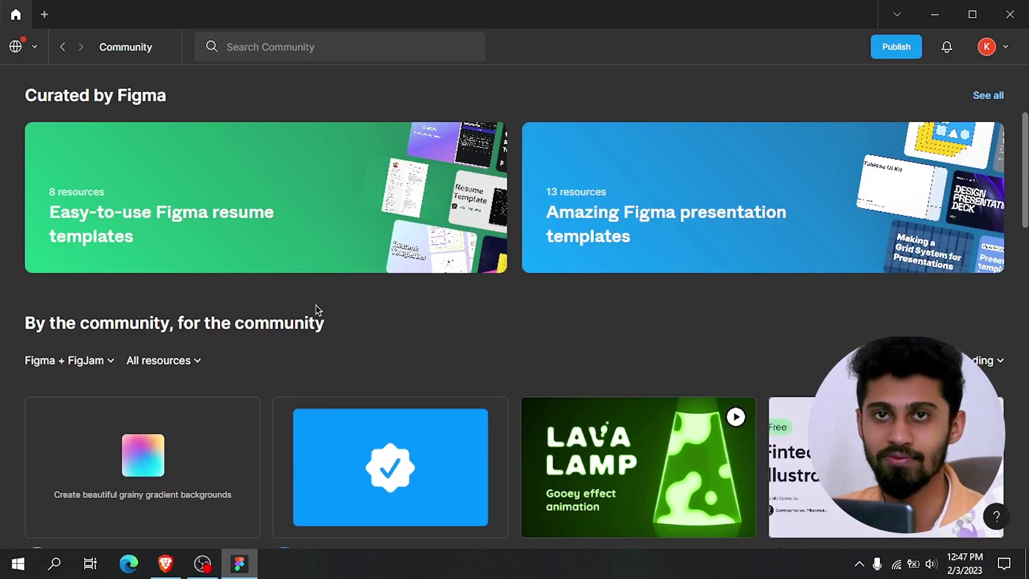
{"action": "scroll", "coordinate": [310, 311], "scroll_direction": "down", "scroll_amount": 8}
{"action": "scroll", "coordinate": [266, 335], "scroll_direction": "down", "scroll_amount": 4}
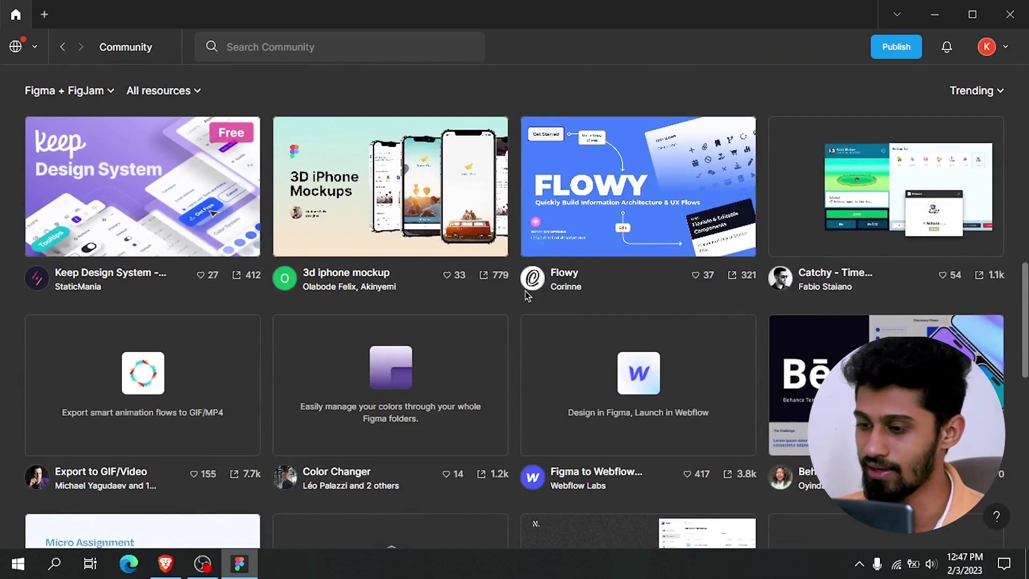
{"action": "scroll", "coordinate": [528, 294], "scroll_direction": "down", "scroll_amount": 4}
{"action": "scroll", "coordinate": [526, 302], "scroll_direction": "up", "scroll_amount": 12}
{"action": "scroll", "coordinate": [246, 202], "scroll_direction": "up", "scroll_amount": 7}
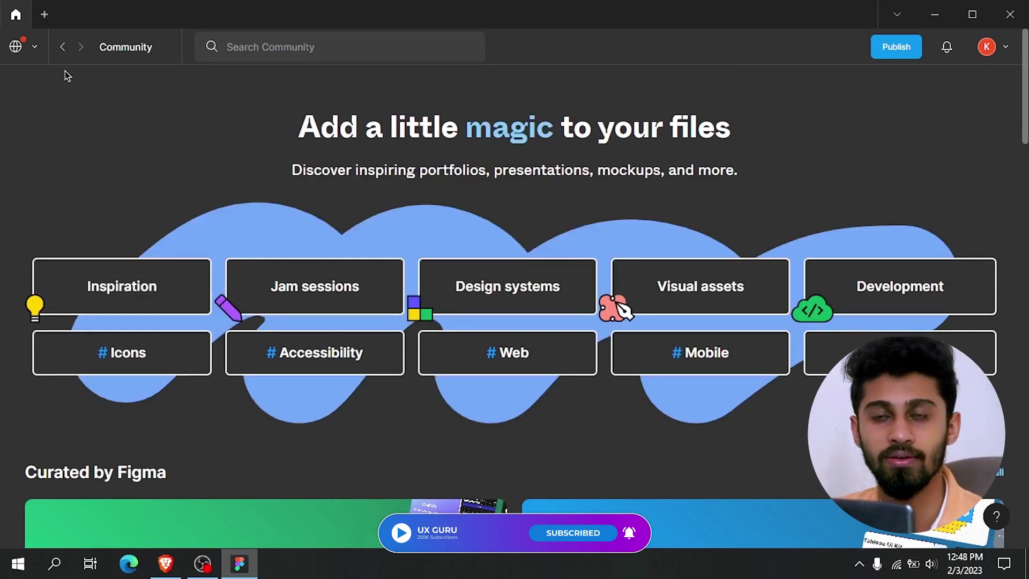
{"action": "left_click", "coordinate": [33, 61]}
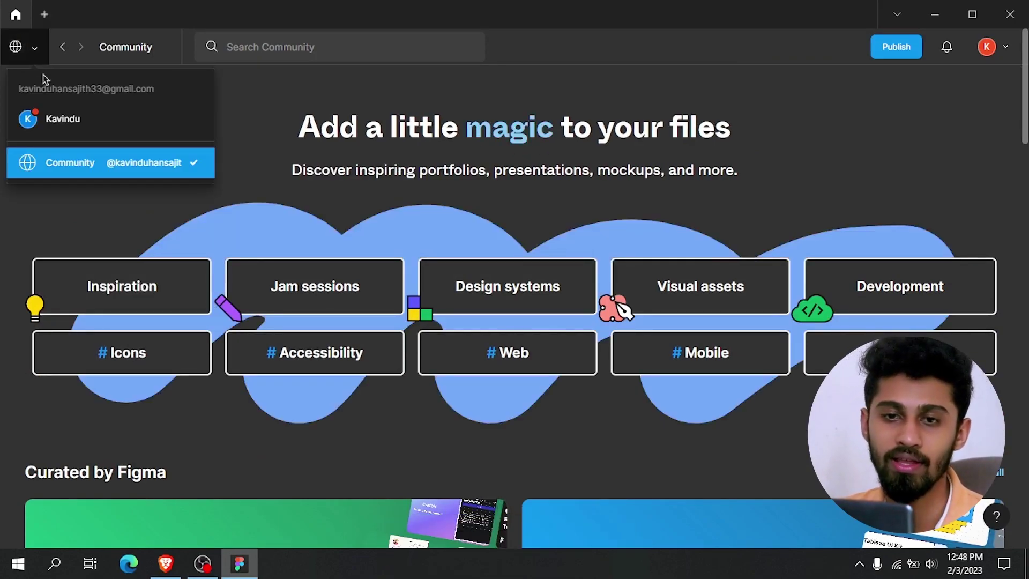
{"action": "left_click", "coordinate": [73, 119]}
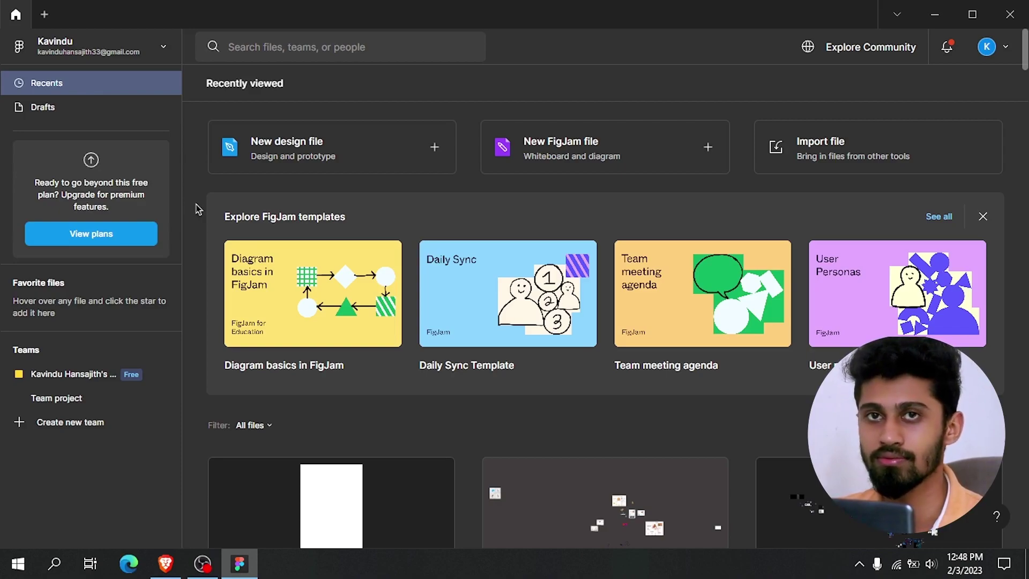
Switch to the Brave browser and open figma.com in a fresh tab in place of the recent-files page
{"action": "left_click", "coordinate": [165, 563]}
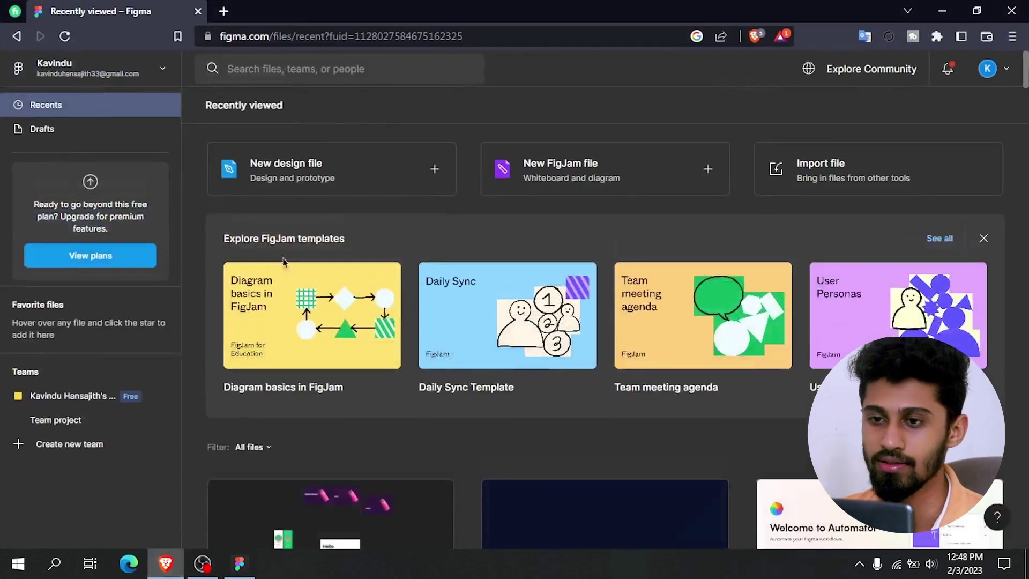
{"action": "double_click", "coordinate": [303, 14]}
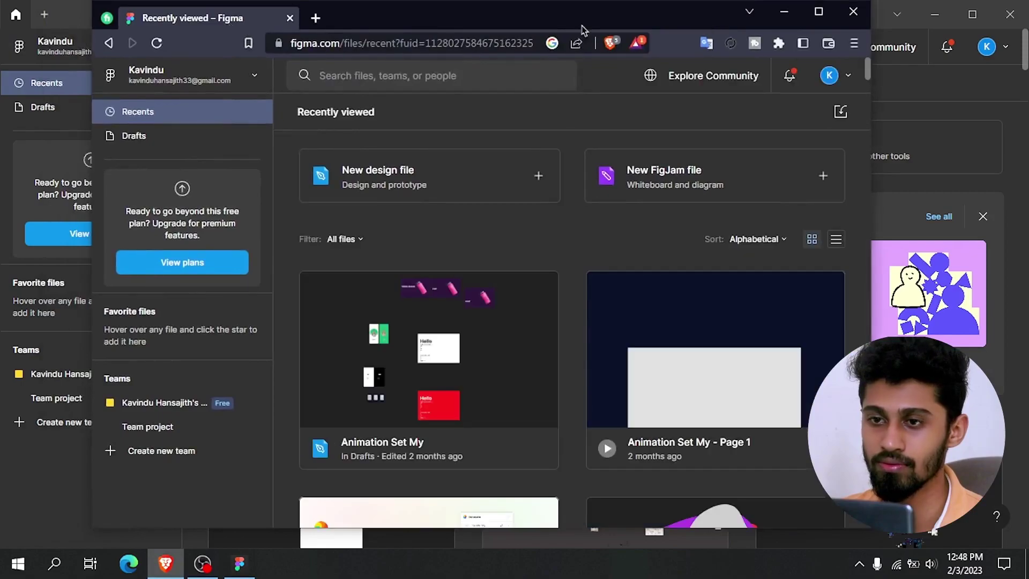
{"action": "left_click", "coordinate": [819, 12]}
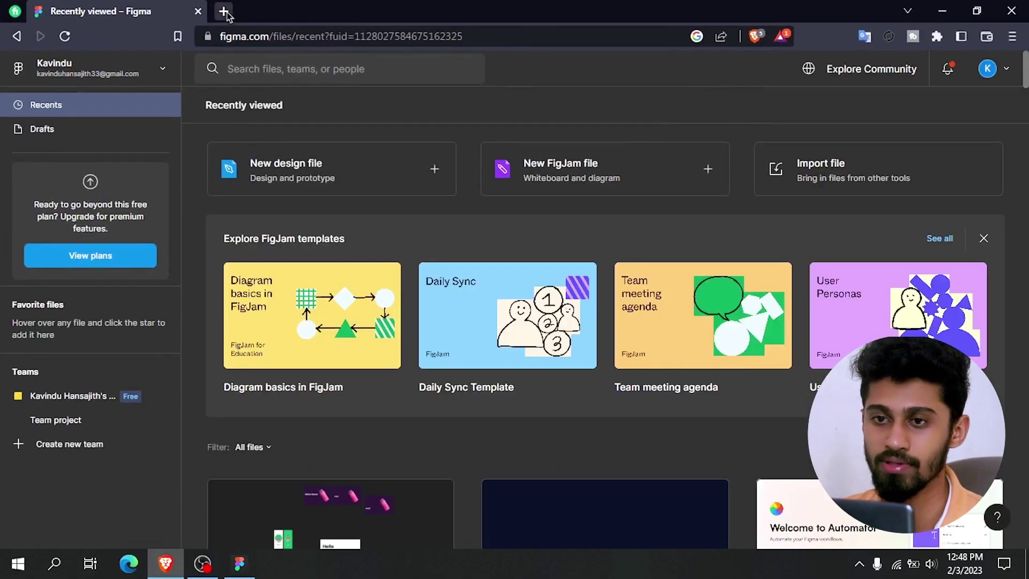
{"action": "left_click", "coordinate": [224, 11]}
{"action": "left_click", "coordinate": [198, 12]}
{"action": "type", "text": "figma.com"}
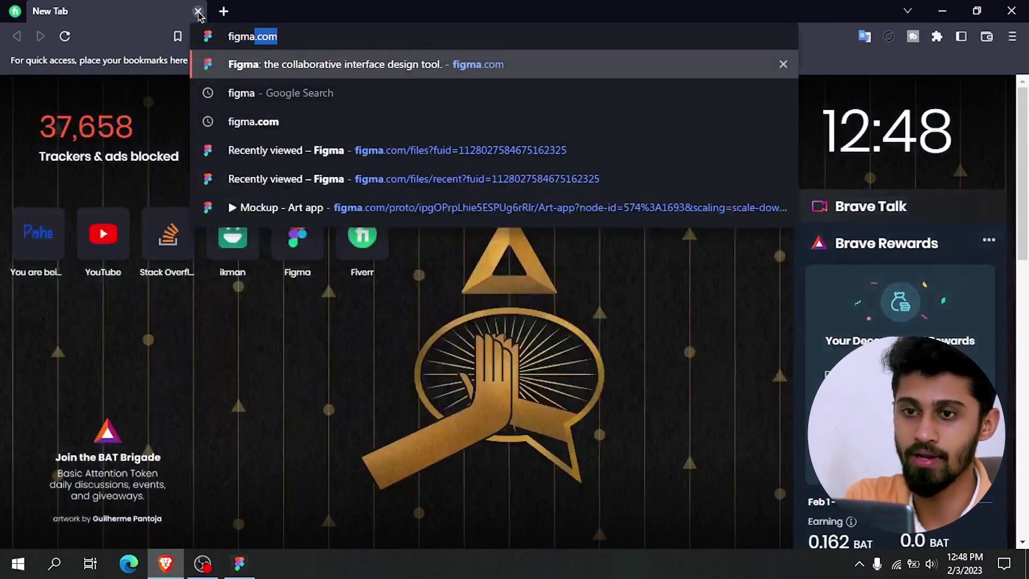
{"action": "key", "text": "Return"}
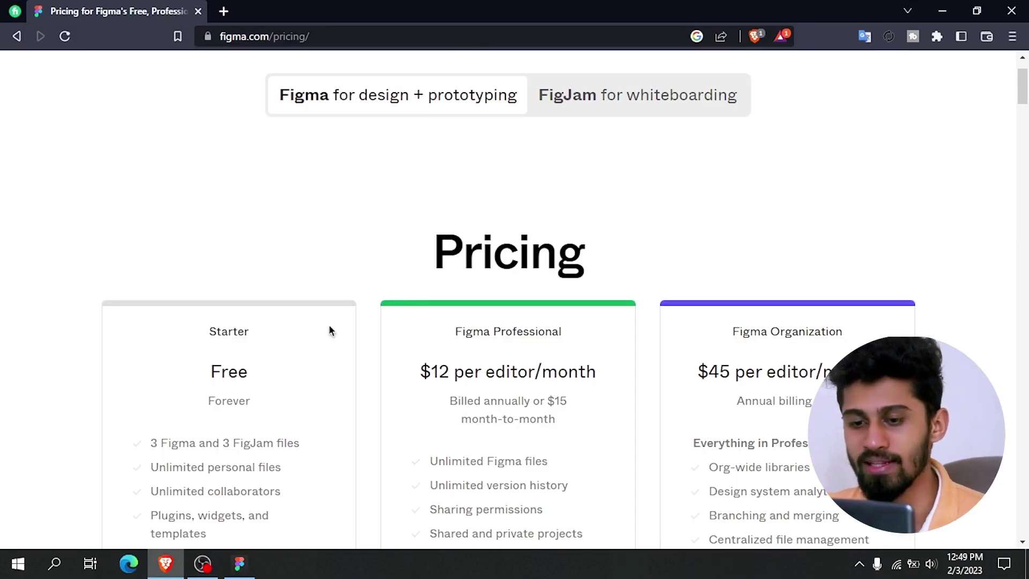
Examine the Figma pricing plans, in particular what the free Starter plan includes
{"action": "scroll", "coordinate": [330, 332], "scroll_direction": "down", "scroll_amount": 2}
{"action": "scroll", "coordinate": [335, 352], "scroll_direction": "down", "scroll_amount": 2}
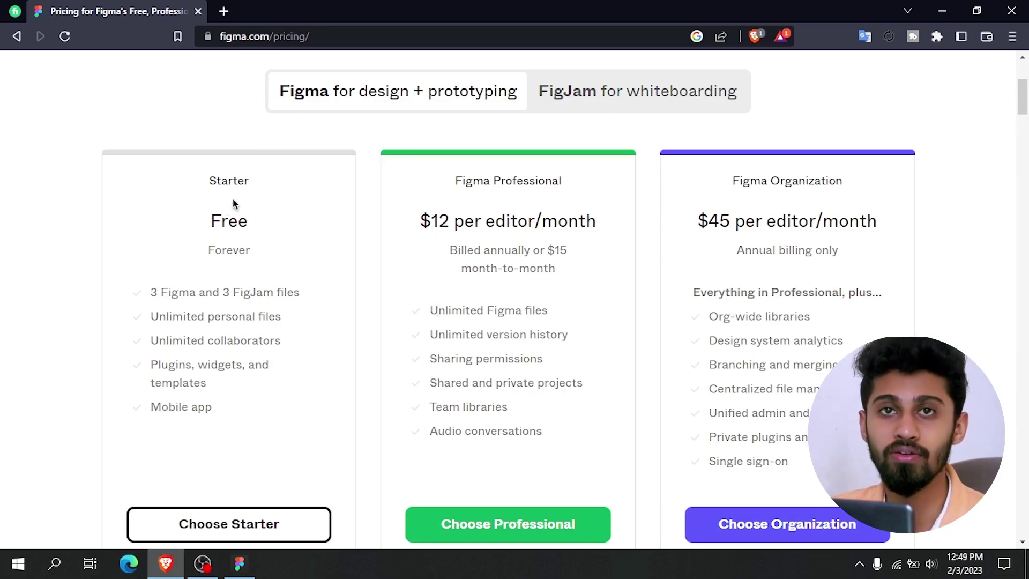
{"action": "left_click_drag", "start_coordinate": [211, 224], "coordinate": [220, 226]}
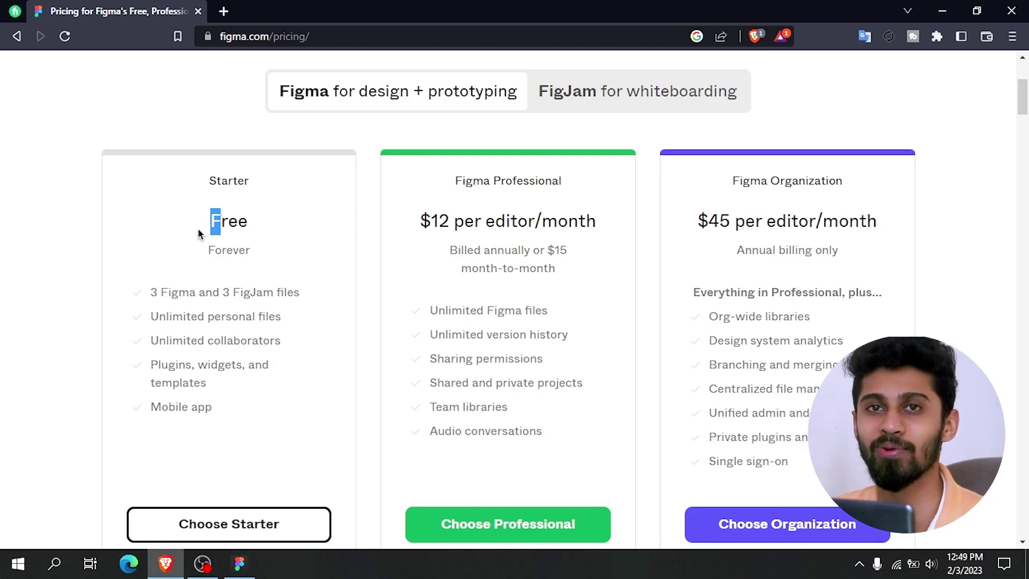
{"action": "left_click", "coordinate": [170, 287]}
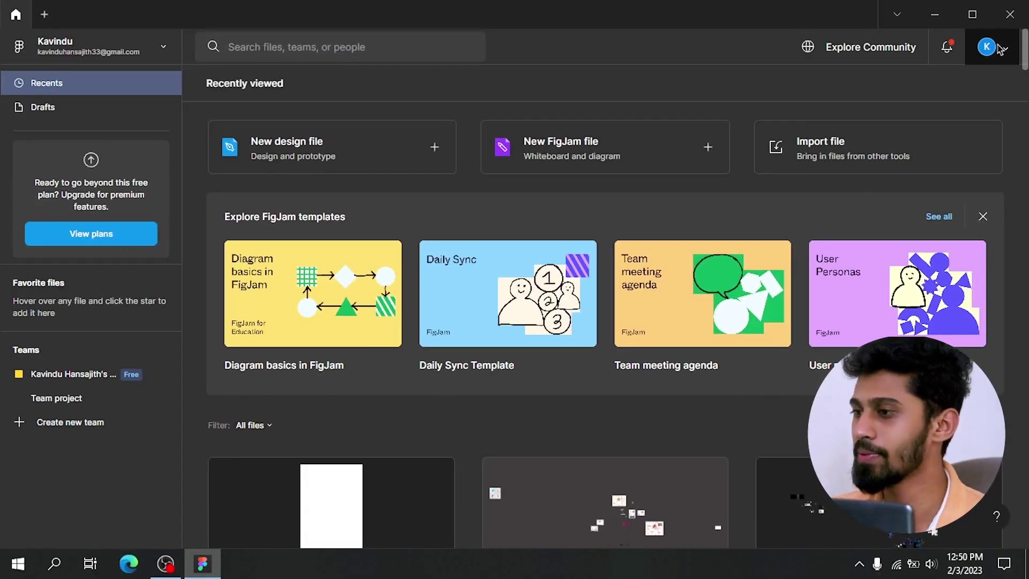
Change the desktop app's interface theme to Light
{"action": "left_click", "coordinate": [997, 49]}
{"action": "mouse_move", "coordinate": [929, 232]}
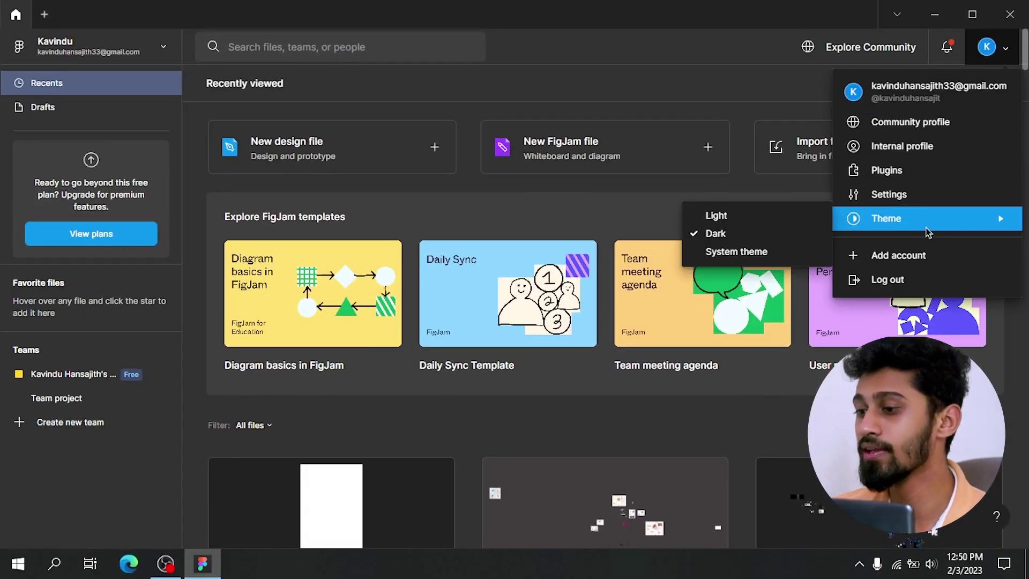
{"action": "left_click", "coordinate": [733, 220]}
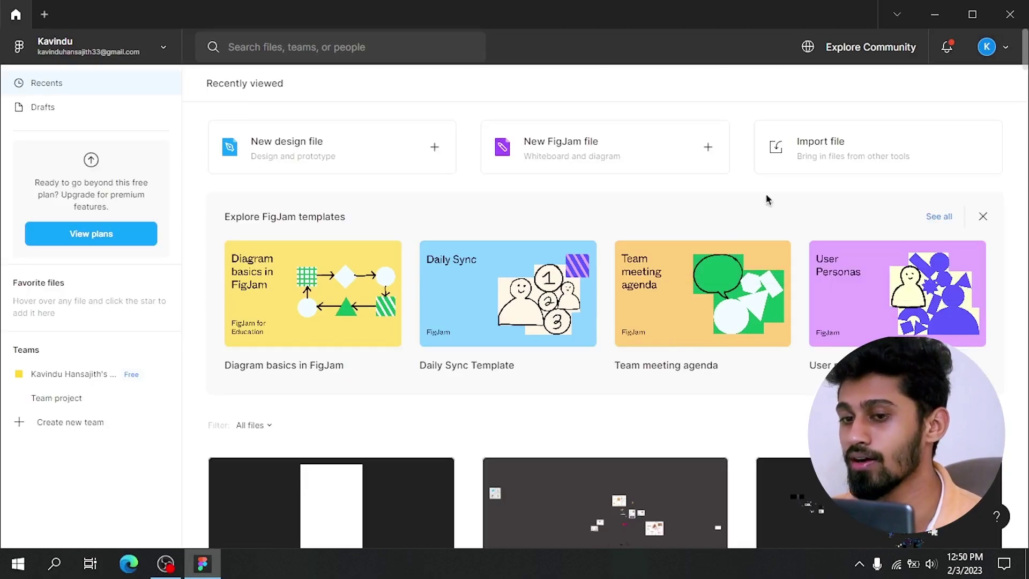
Set the interface theme back to Dark and dismiss the account options
{"action": "left_click", "coordinate": [991, 53]}
{"action": "mouse_move", "coordinate": [911, 218]}
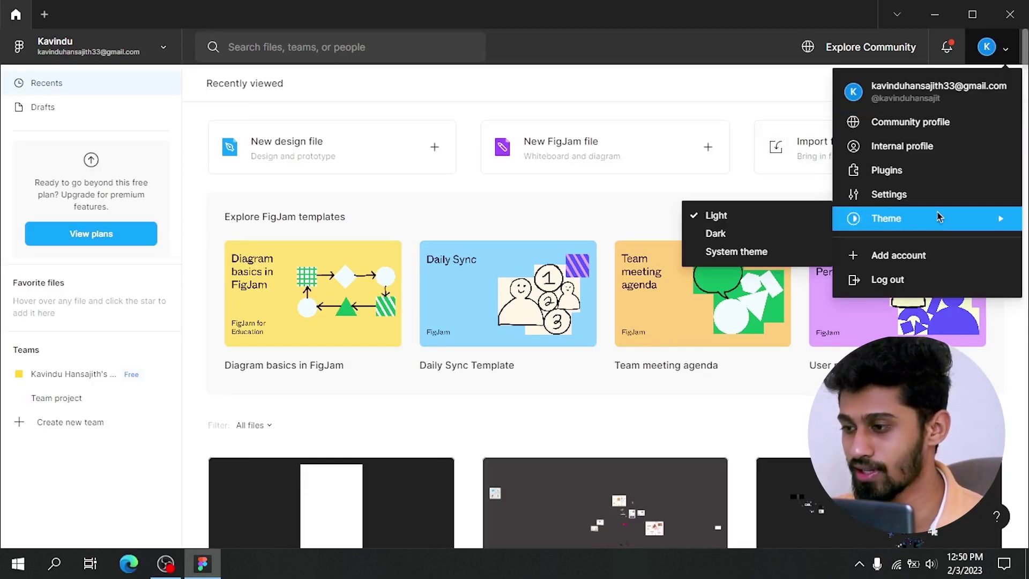
{"action": "left_click", "coordinate": [815, 241]}
{"action": "left_click", "coordinate": [991, 53]}
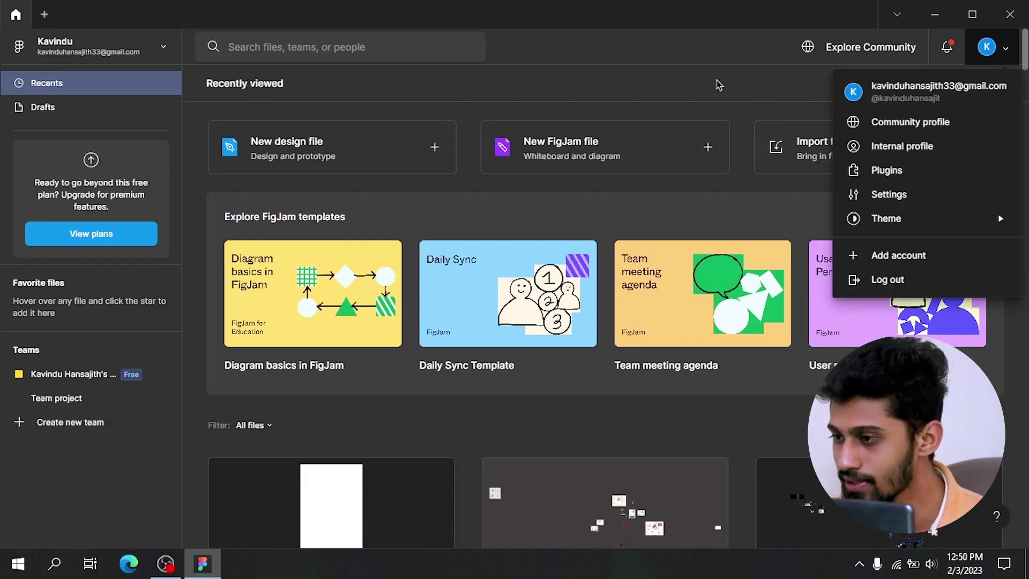
{"action": "left_click", "coordinate": [701, 84]}
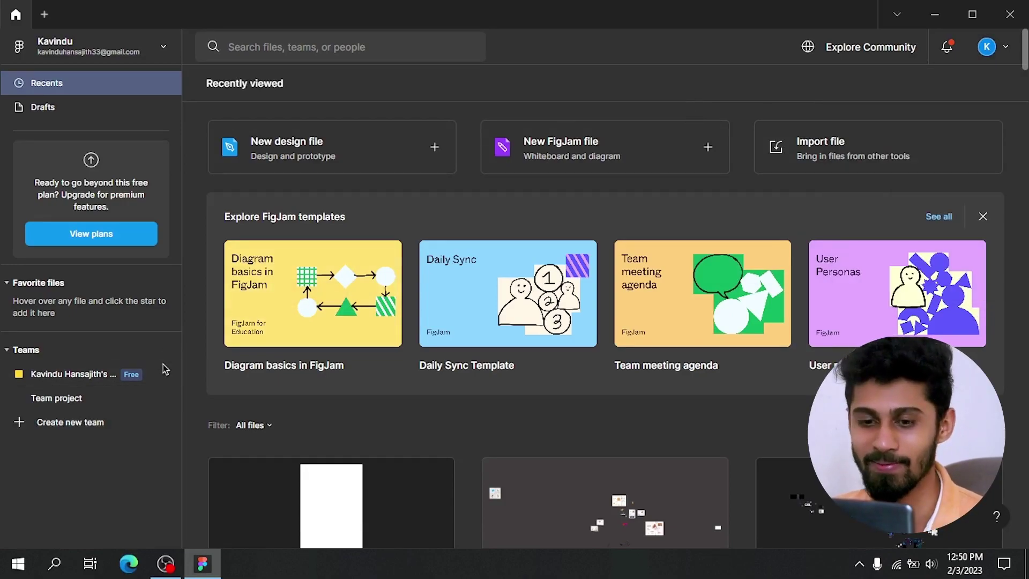
View the Drafts briefly and create a new design file from the Recents page
{"action": "left_click", "coordinate": [65, 103]}
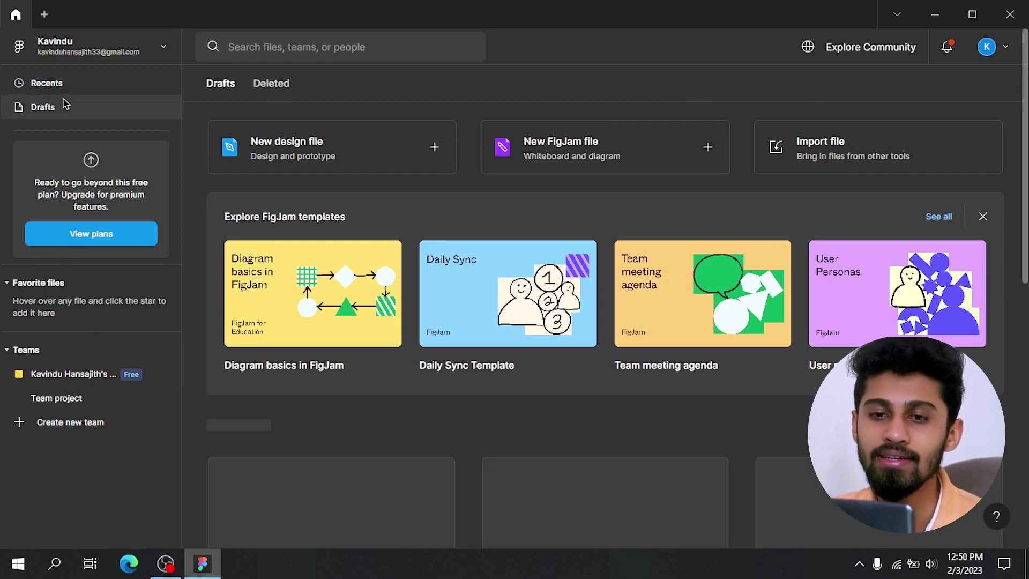
{"action": "left_click", "coordinate": [70, 92]}
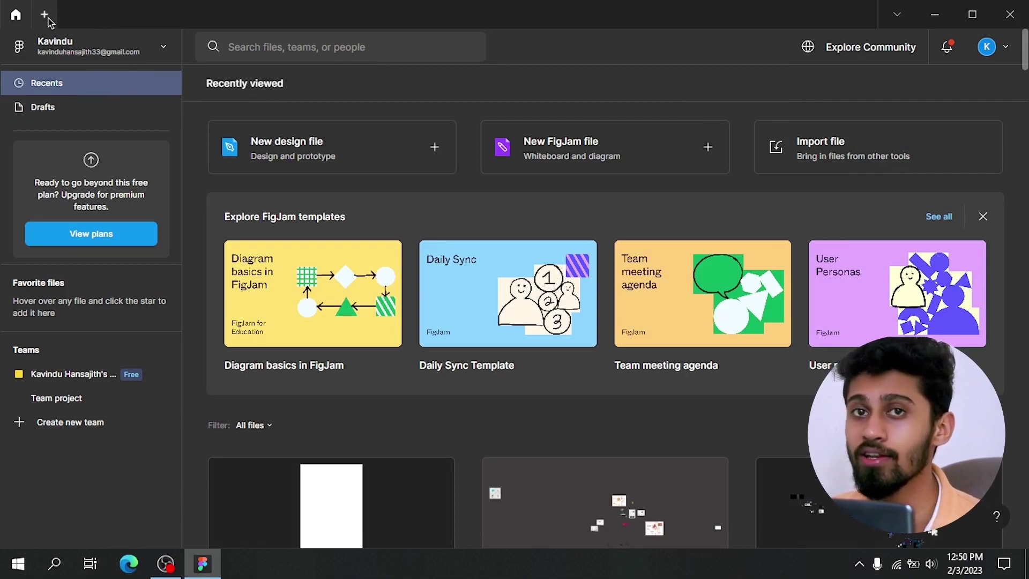
{"action": "left_click", "coordinate": [298, 155]}
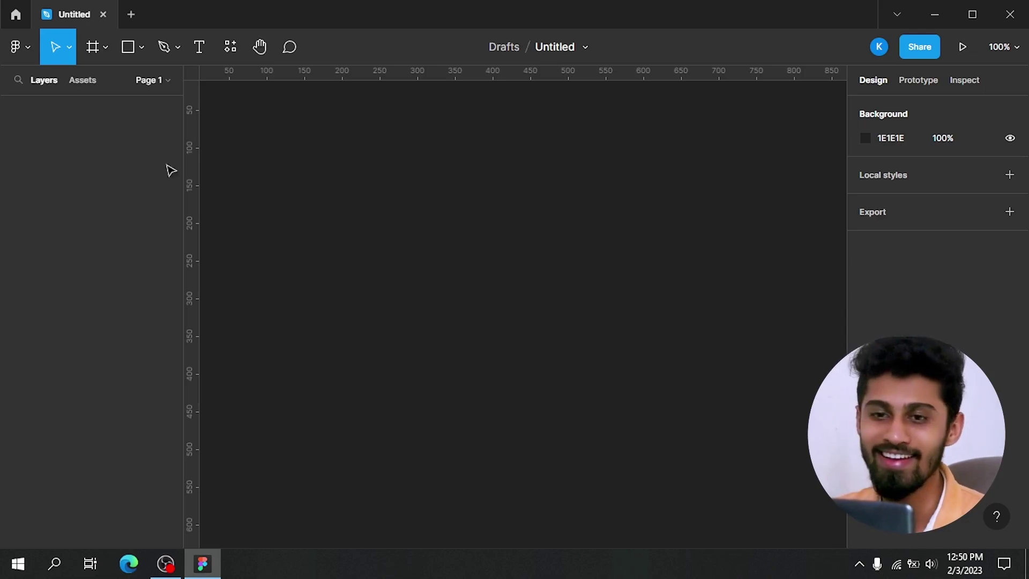
Examine the editor's Frame, Rectangle, Pen, Text, Resources, Hand and Comment tools, then return to the Move tool
{"action": "left_click", "coordinate": [69, 47]}
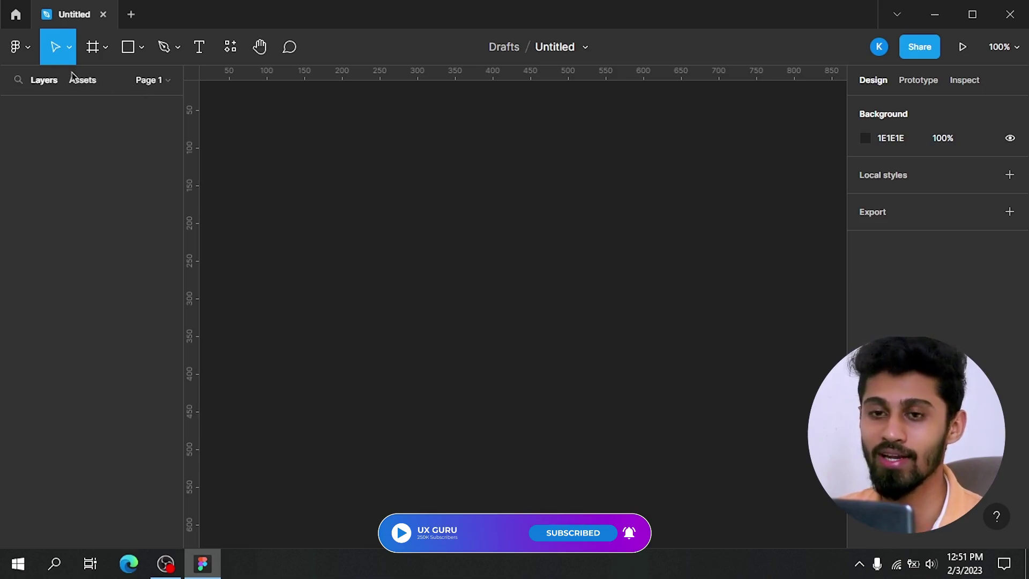
{"action": "left_click", "coordinate": [92, 51]}
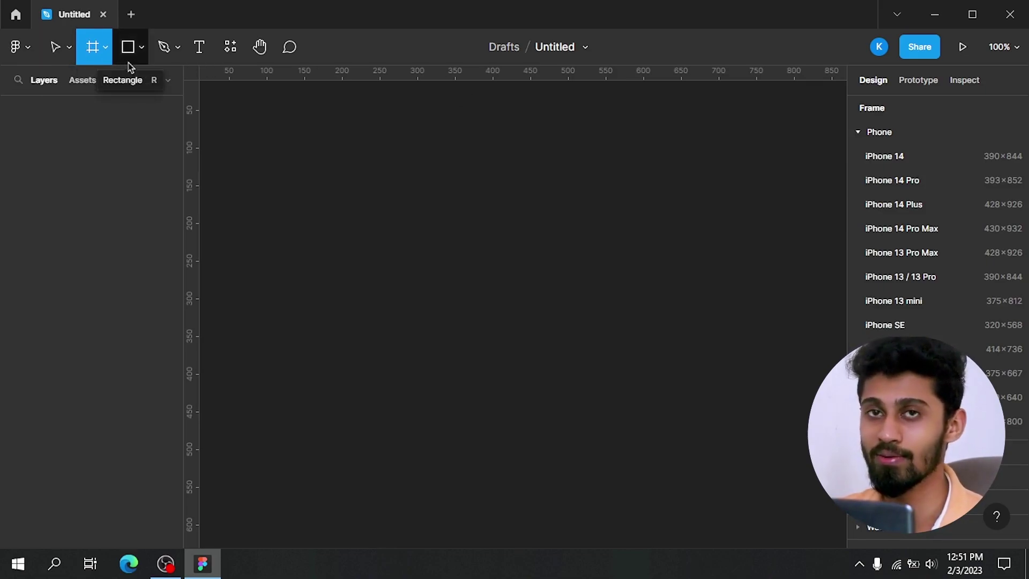
{"action": "left_click", "coordinate": [129, 48]}
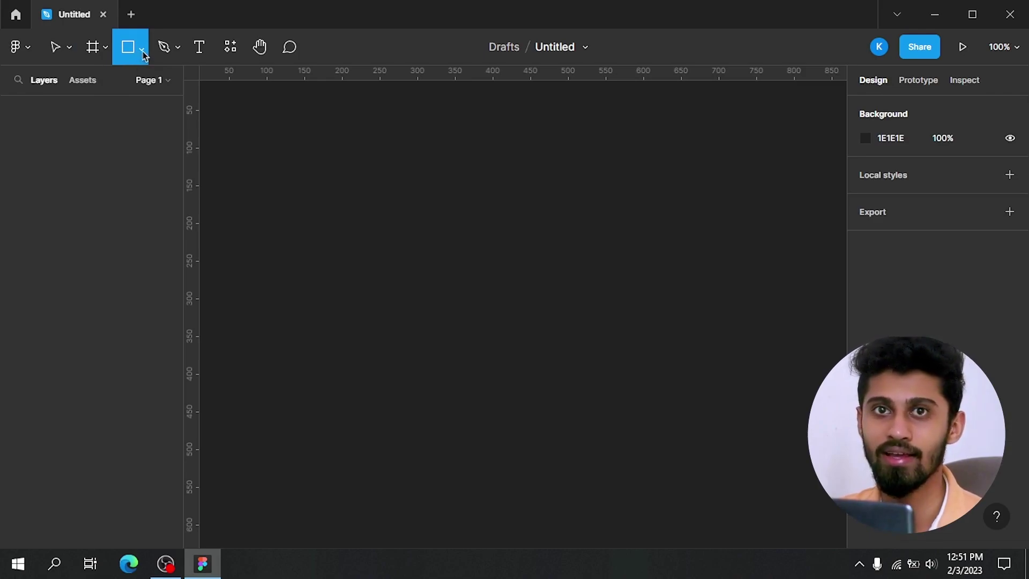
{"action": "left_click", "coordinate": [164, 48]}
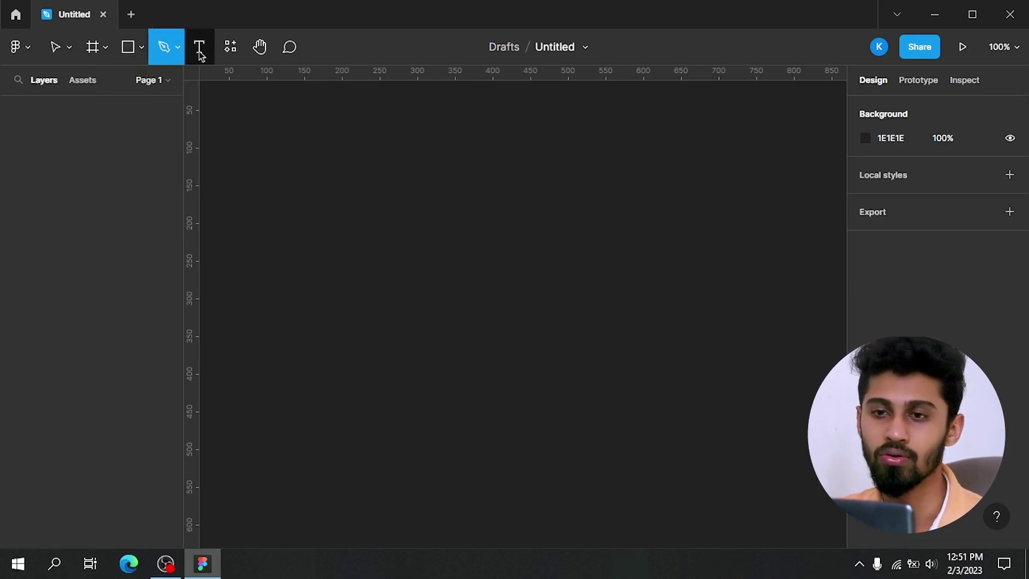
{"action": "left_click", "coordinate": [201, 53]}
{"action": "left_click", "coordinate": [230, 47]}
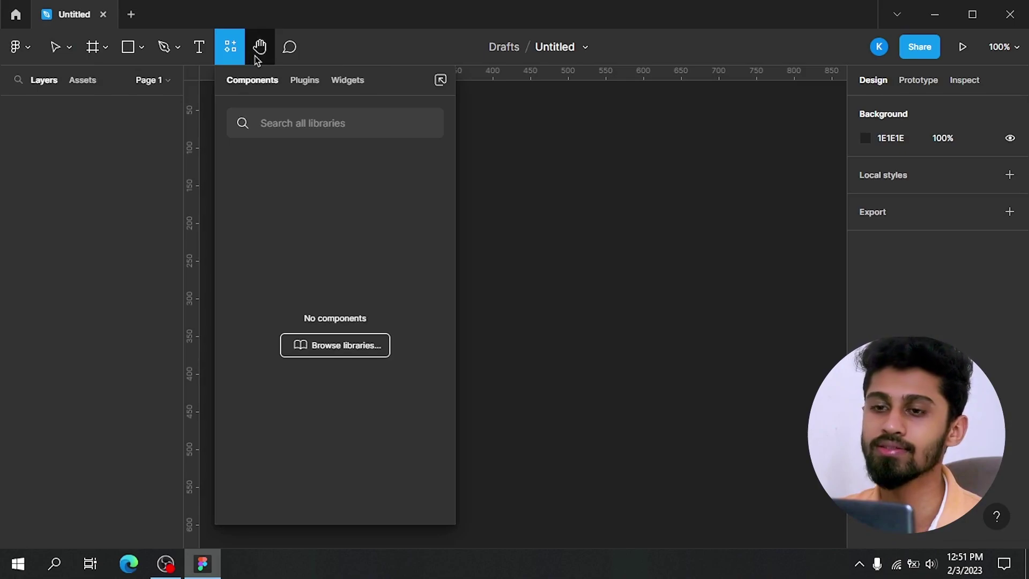
{"action": "left_click", "coordinate": [259, 48]}
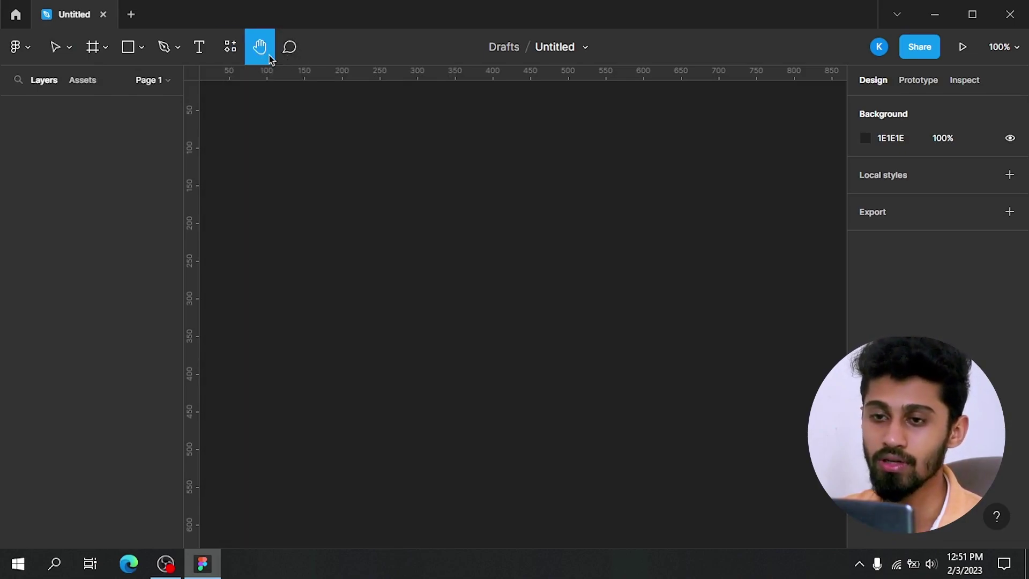
{"action": "left_click", "coordinate": [290, 48]}
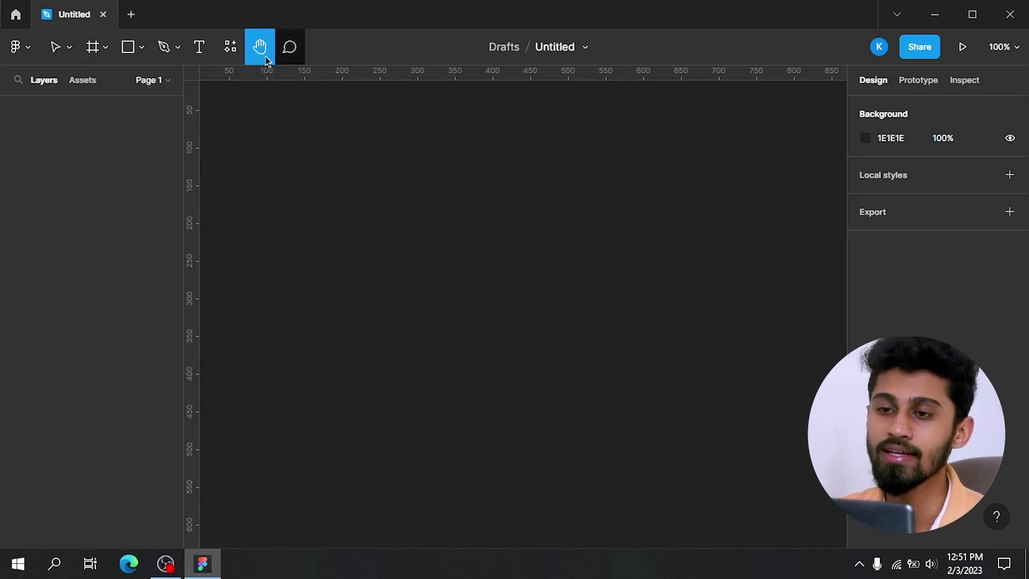
{"action": "left_click", "coordinate": [42, 55]}
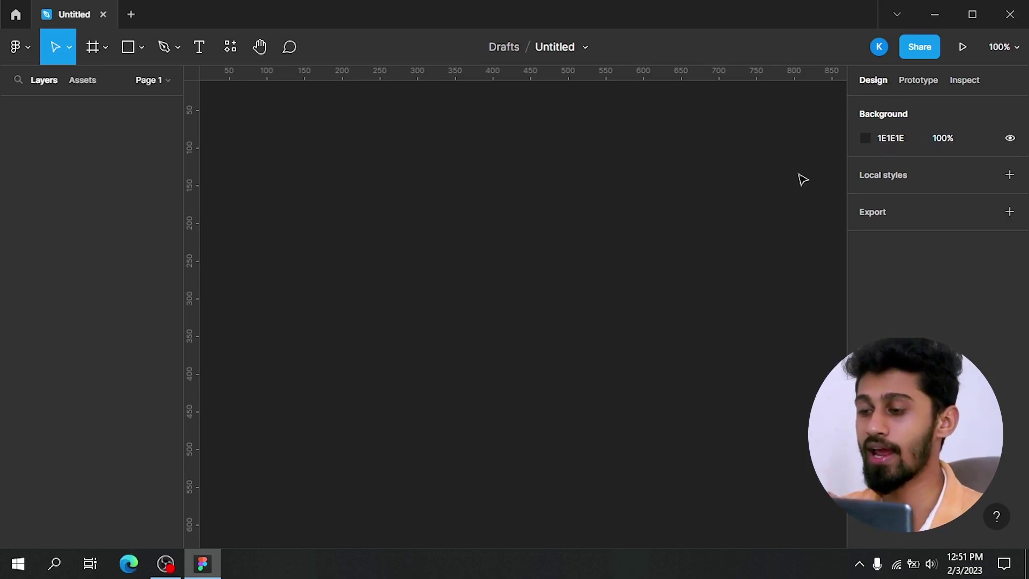
Try a different canvas background colour and undo the change
{"action": "left_click", "coordinate": [865, 138]}
{"action": "left_click_drag", "start_coordinate": [751, 223], "coordinate": [644, 291]}
{"action": "left_click", "coordinate": [830, 142]}
{"action": "key", "text": "ctrl+z"}
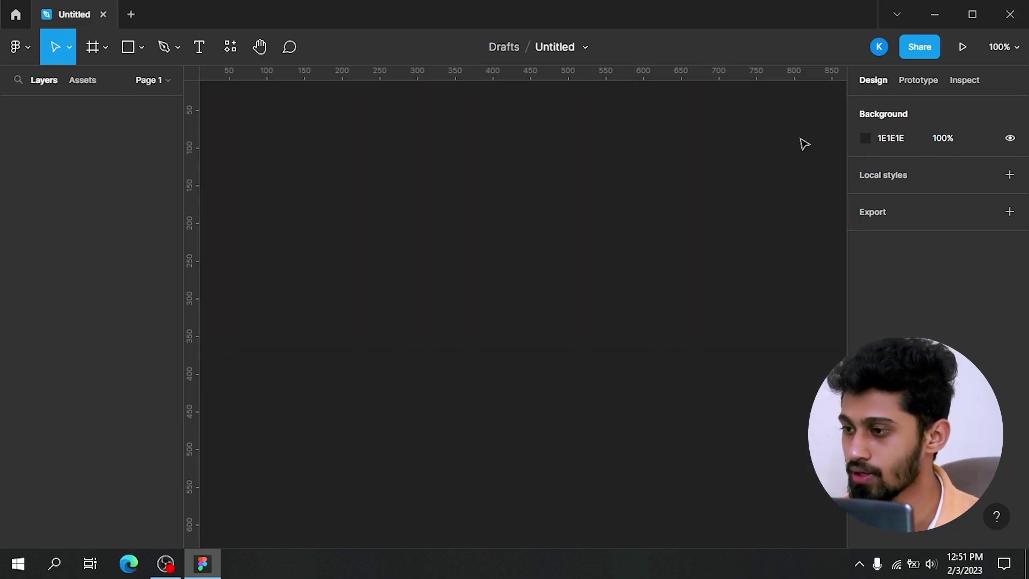
View the Prototype and Inspect settings of the empty page and return to the Design settings
{"action": "left_click", "coordinate": [913, 84]}
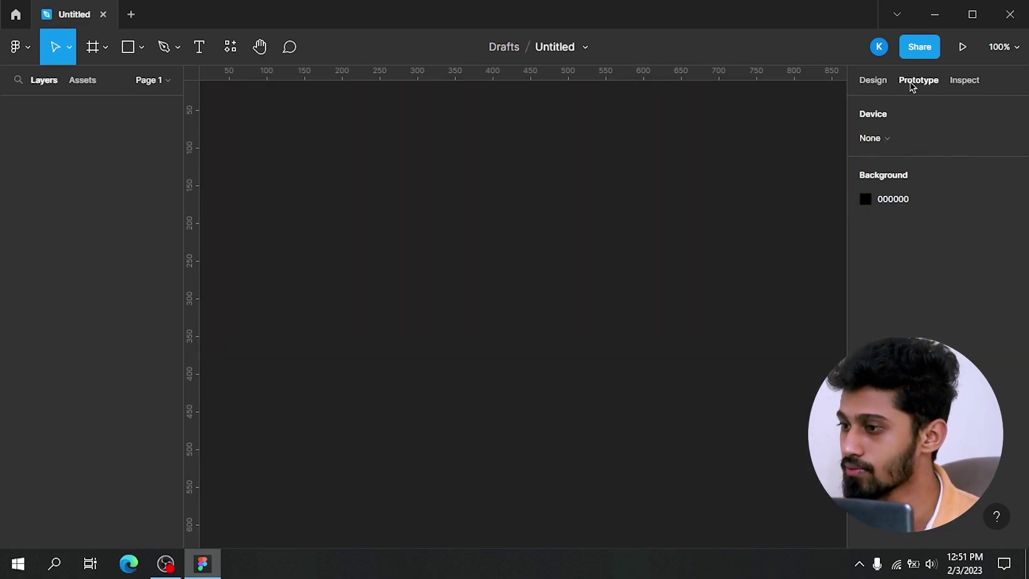
{"action": "left_click", "coordinate": [962, 81]}
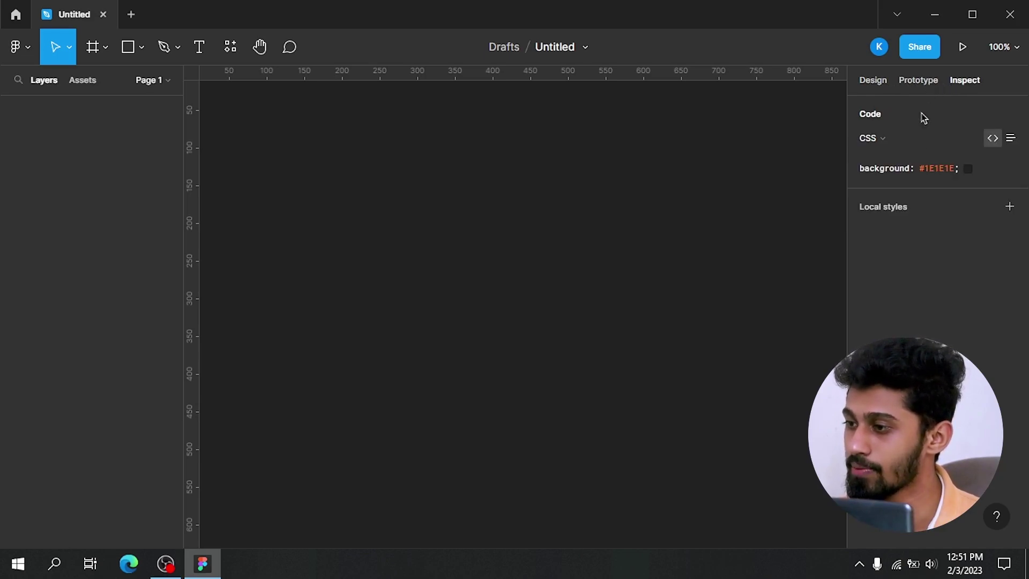
{"action": "left_click", "coordinate": [881, 85]}
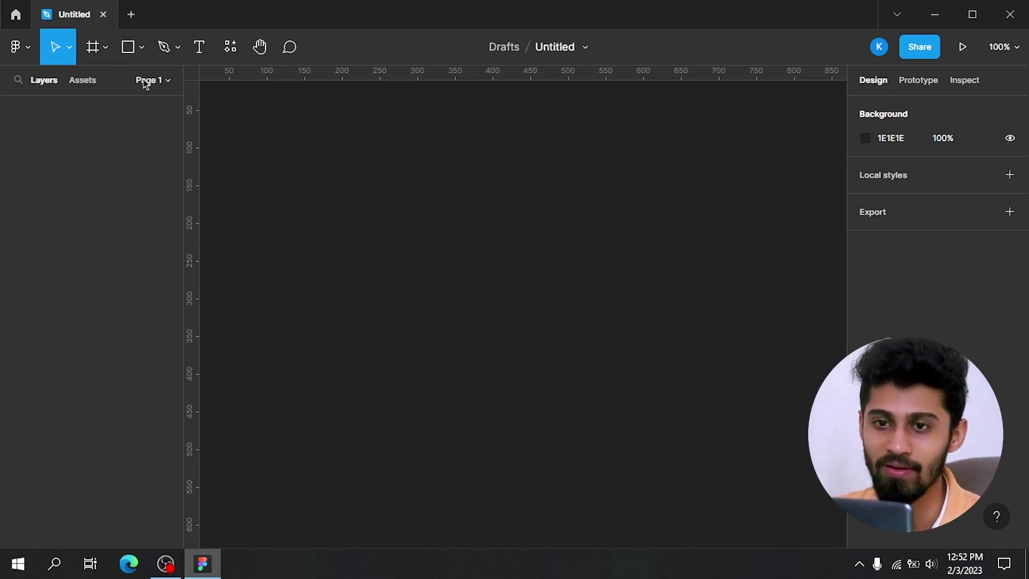
Create a frame from the iPhone 14 Pro Max phone preset, 430 × 932
{"action": "left_click", "coordinate": [94, 59]}
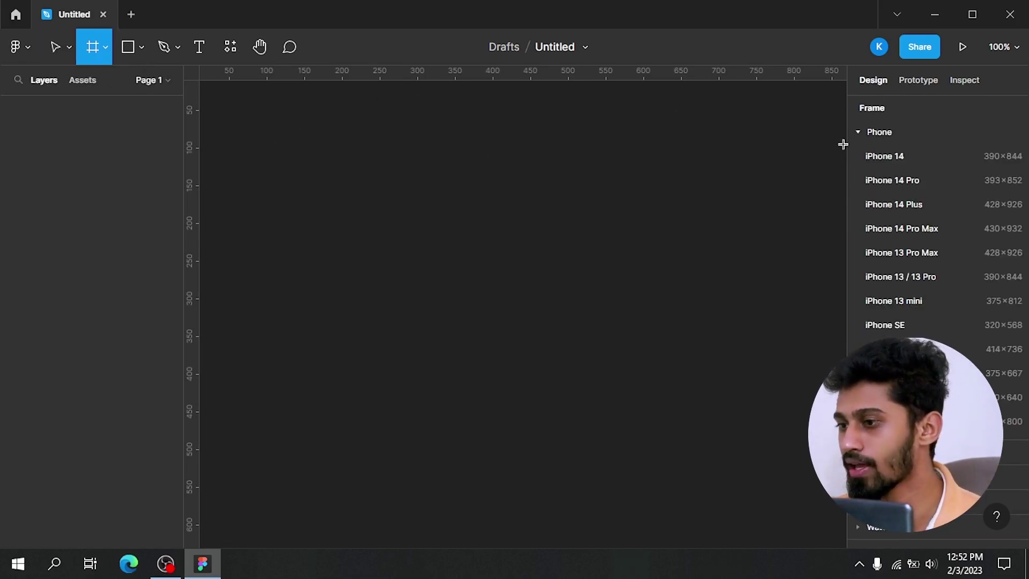
{"action": "left_click", "coordinate": [868, 134]}
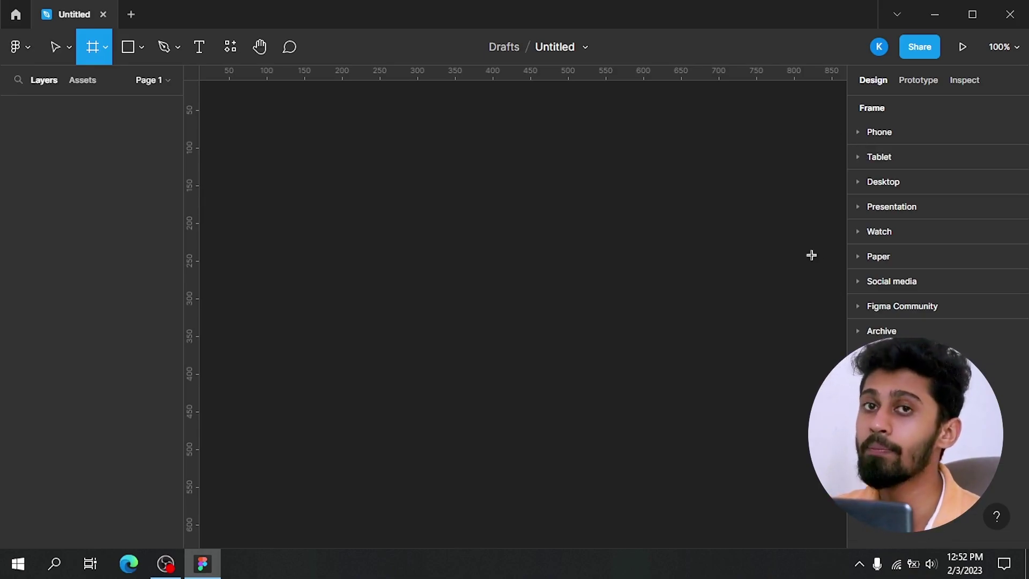
{"action": "left_click", "coordinate": [870, 141]}
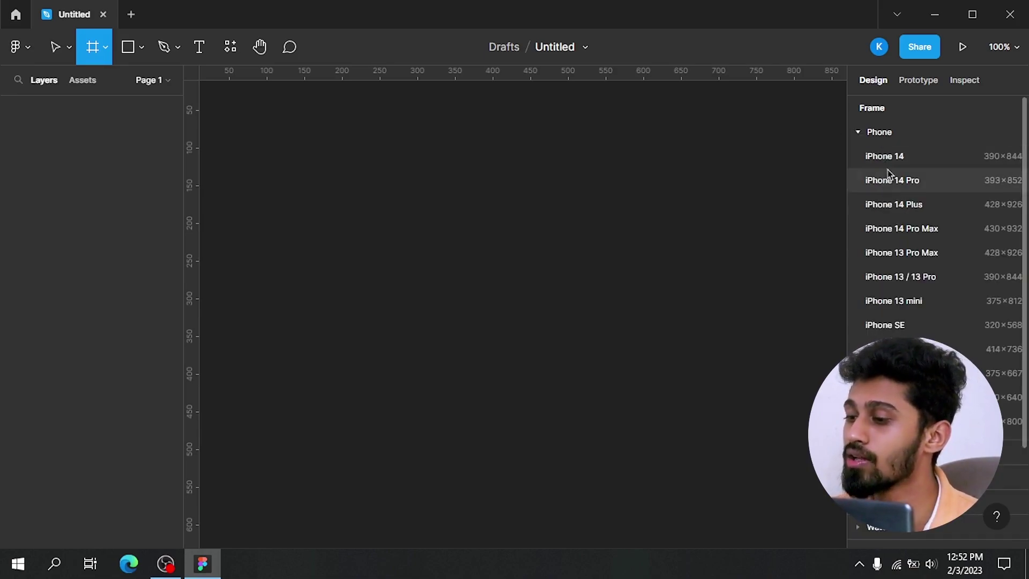
{"action": "left_click", "coordinate": [904, 229]}
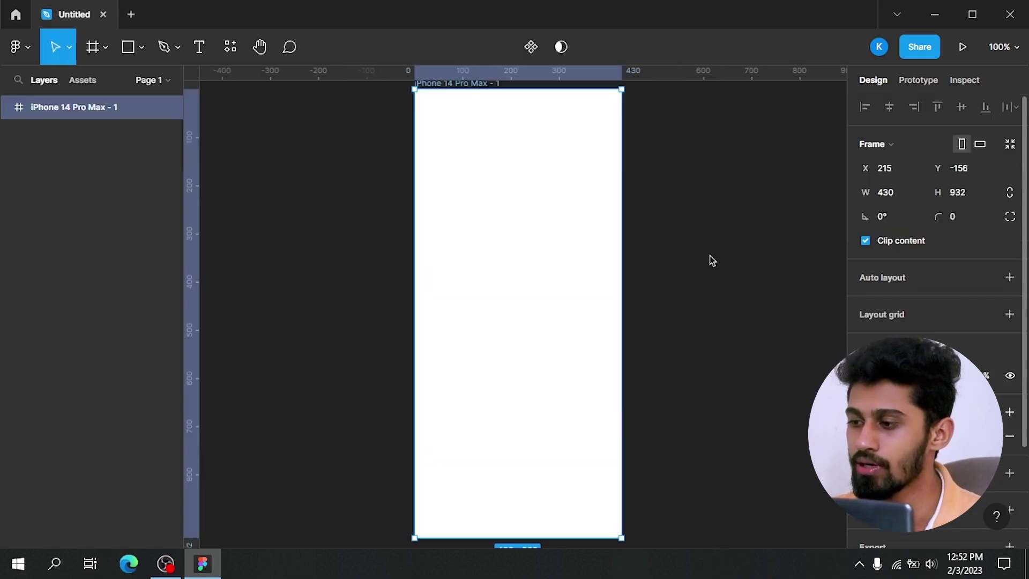
Rename the iPhone 14 Pro Max frame as 01 and deselect it
{"action": "scroll", "coordinate": [686, 257], "scroll_direction": "down", "scroll_amount": 1}
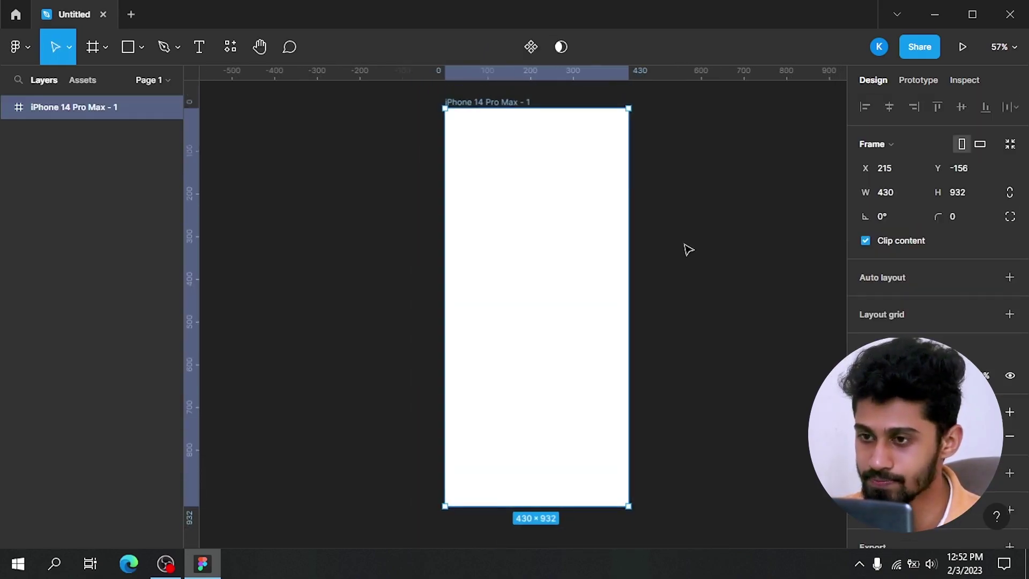
{"action": "scroll", "coordinate": [702, 198], "scroll_direction": "down", "scroll_amount": 1}
{"action": "double_click", "coordinate": [507, 104]}
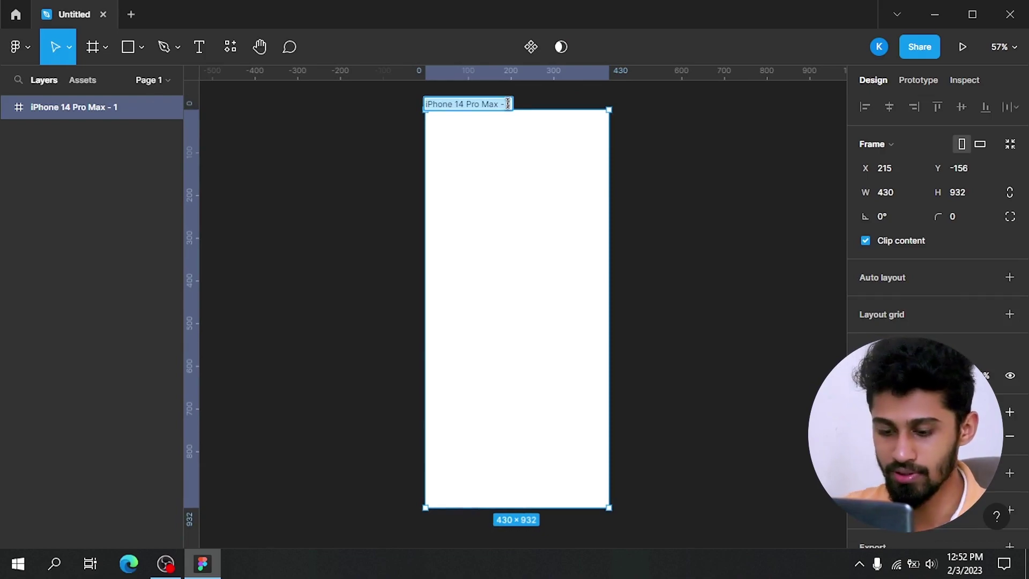
{"action": "type", "text": "01"}
{"action": "key", "text": "Return"}
{"action": "left_click", "coordinate": [342, 172]}
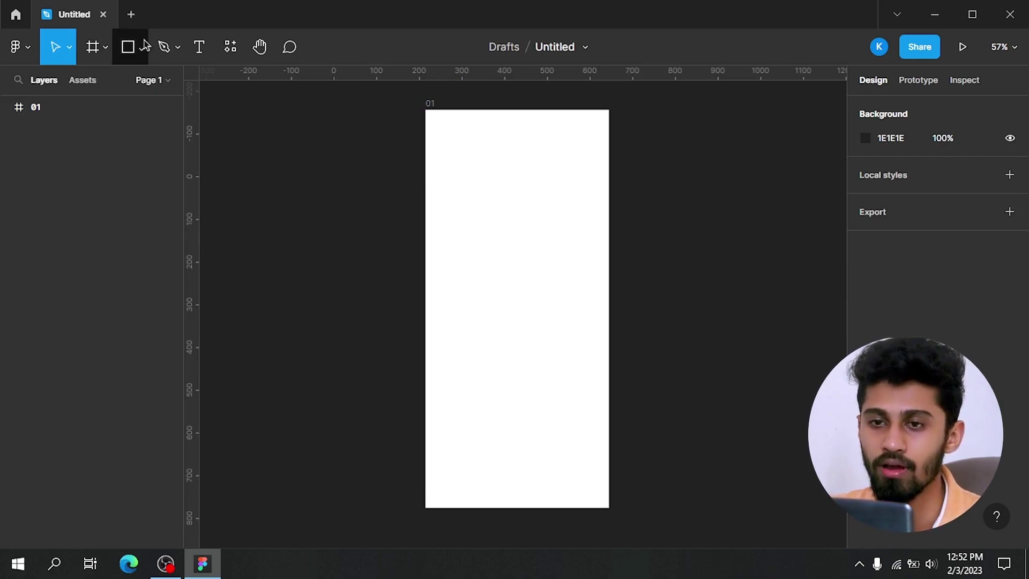
Move frame 01 with the Move tool to about X 149, Y -115
{"action": "left_click", "coordinate": [120, 53]}
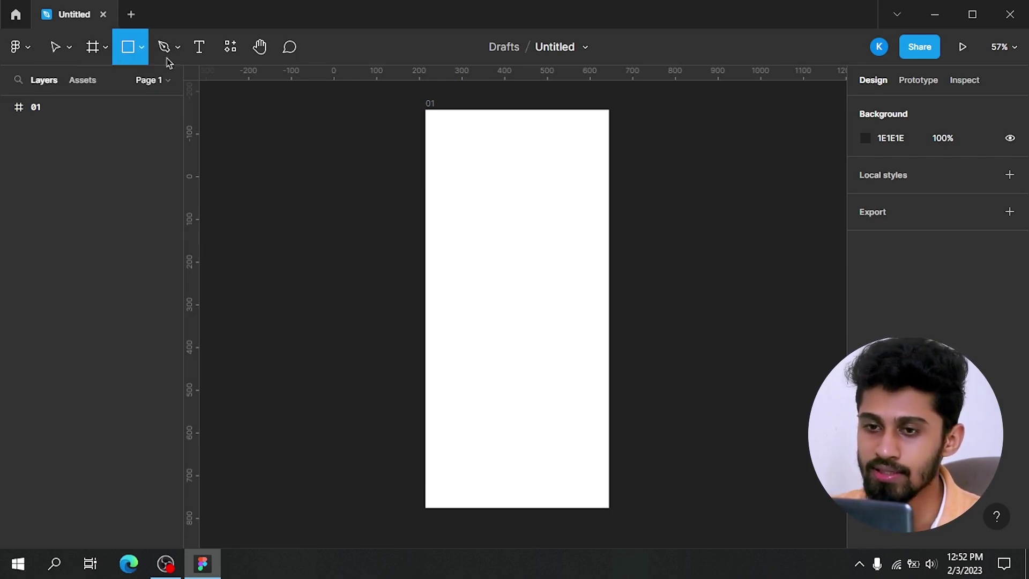
{"action": "left_click", "coordinate": [100, 53]}
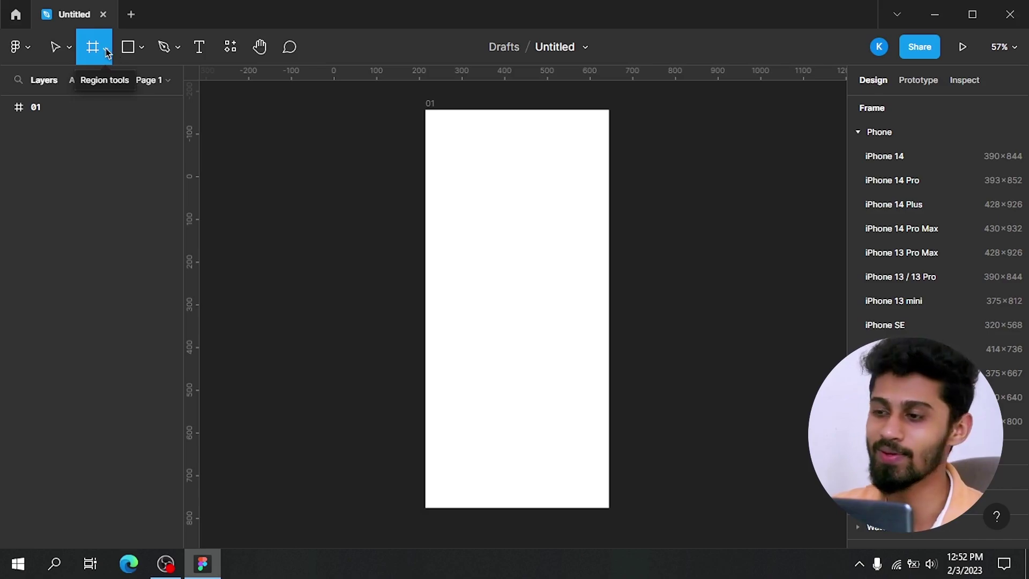
{"action": "left_click", "coordinate": [55, 50]}
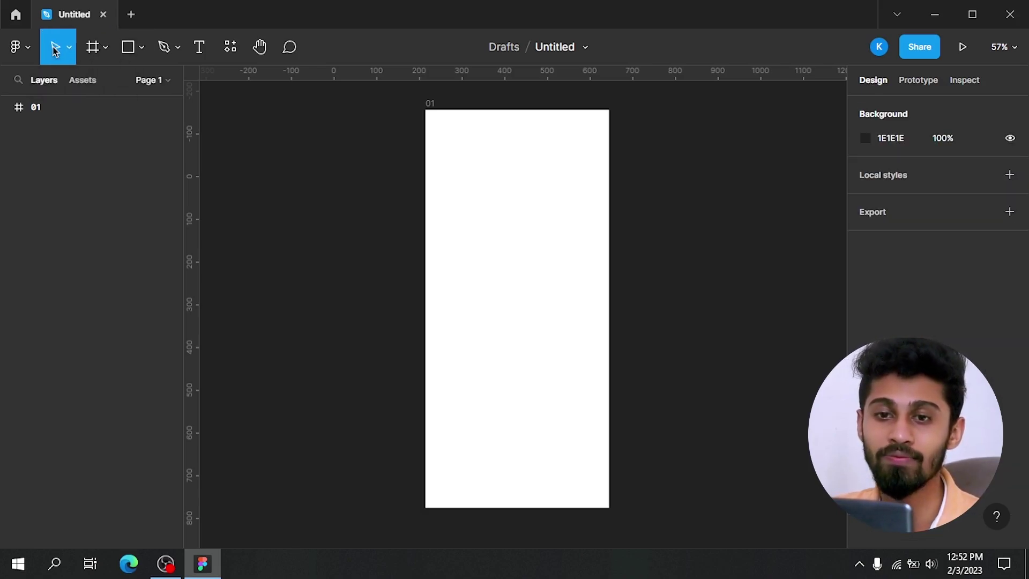
{"action": "left_click_drag", "start_coordinate": [468, 181], "coordinate": [489, 188]}
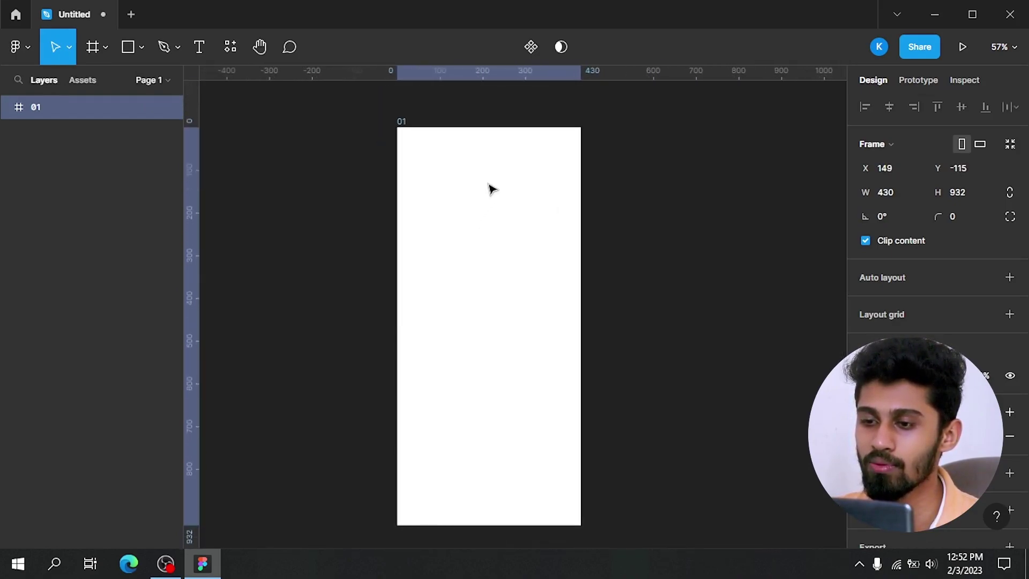
Try resizing frame 01 by its edges to about 461 × 808 and repositioning it at about X 101, Y -58
{"action": "left_click_drag", "start_coordinate": [582, 198], "coordinate": [785, 241]}
{"action": "left_click_drag", "start_coordinate": [396, 240], "coordinate": [259, 232]}
{"action": "left_click_drag", "start_coordinate": [404, 127], "coordinate": [406, 178]}
{"action": "left_click_drag", "start_coordinate": [785, 239], "coordinate": [445, 231]}
{"action": "left_click_drag", "start_coordinate": [384, 237], "coordinate": [500, 209]}
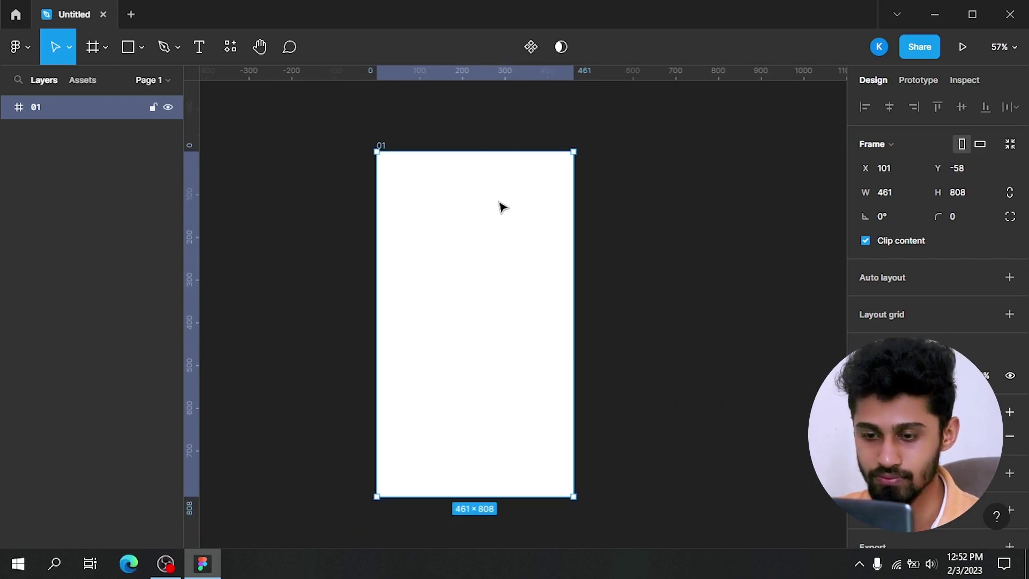
Undo the resizing and repositioning of frame 01 and keep the frame selected
{"action": "key", "text": "ctrl+z"}
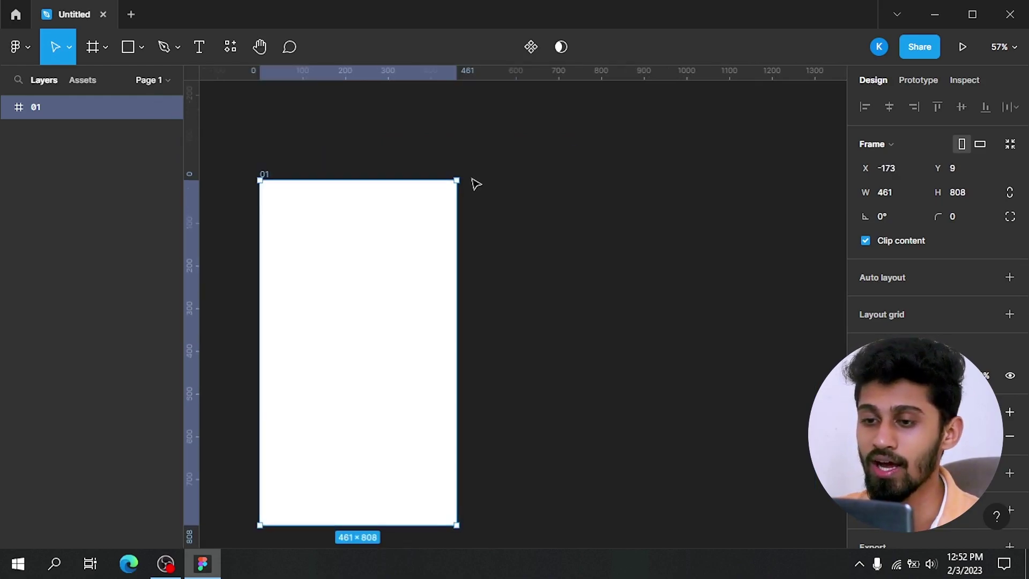
{"action": "key", "text": "ctrl+z"}
{"action": "key", "text": "ctrl+z"}
{"action": "key", "text": "ctrl+z"}
{"action": "key", "text": "ctrl+z"}
{"action": "key", "text": "ctrl+z"}
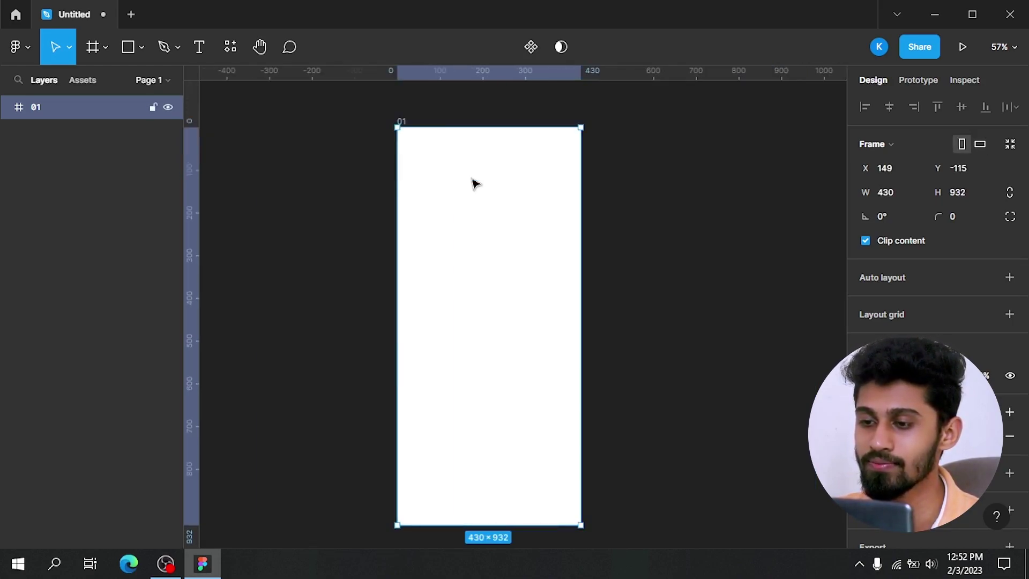
{"action": "left_click", "coordinate": [328, 181]}
{"action": "left_click", "coordinate": [397, 185]}
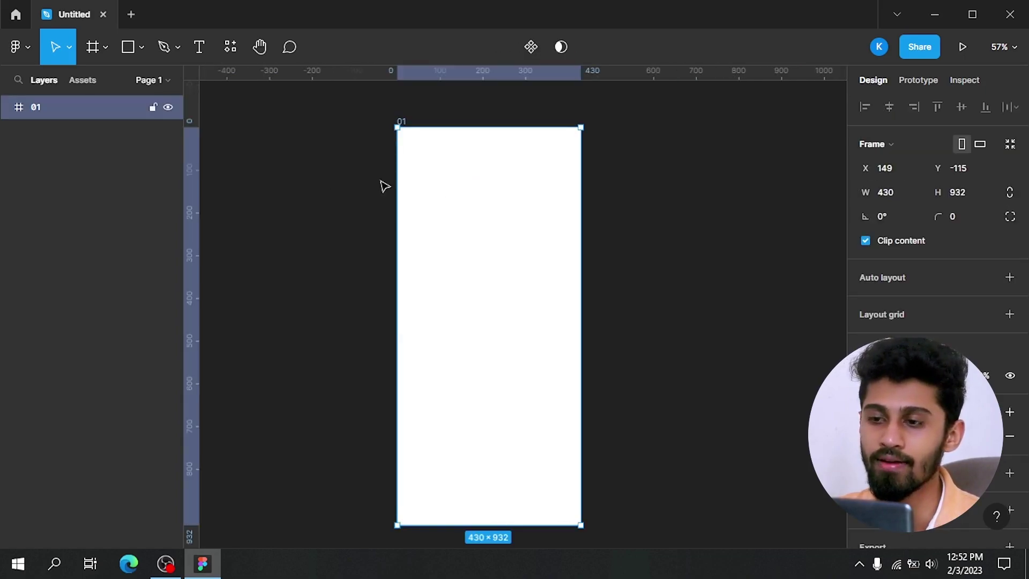
Show the Move and Scale tool options and activate the Scale tool for frame 01
{"action": "left_click", "coordinate": [73, 58]}
{"action": "left_click", "coordinate": [72, 57]}
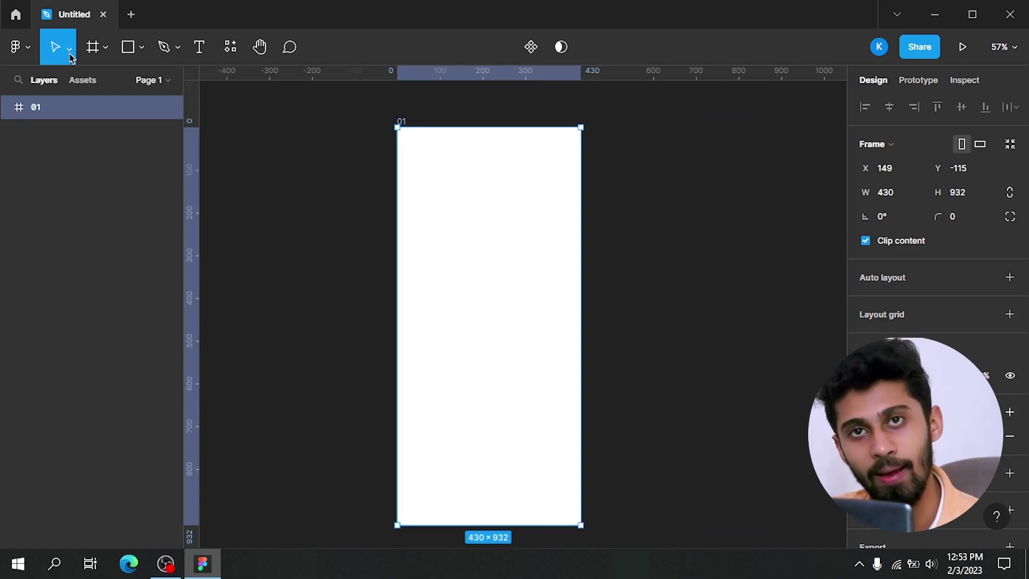
{"action": "left_click", "coordinate": [71, 58]}
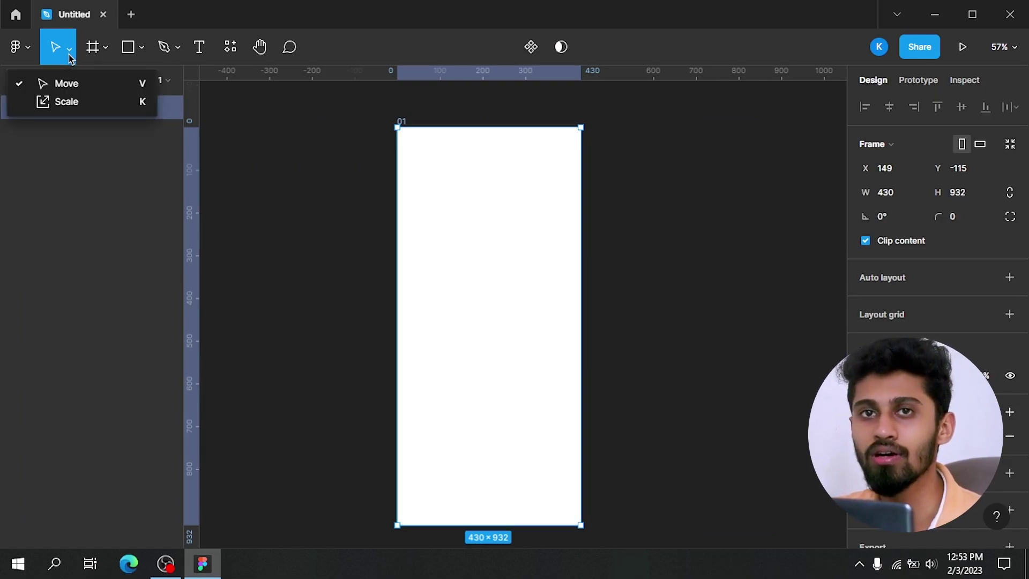
{"action": "left_click", "coordinate": [76, 103]}
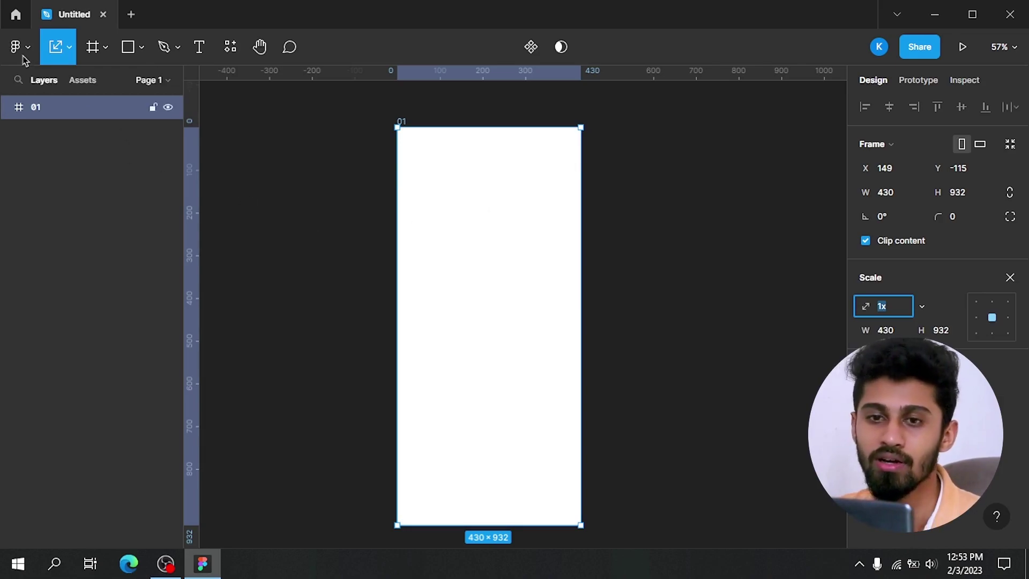
{"action": "left_click", "coordinate": [577, 222]}
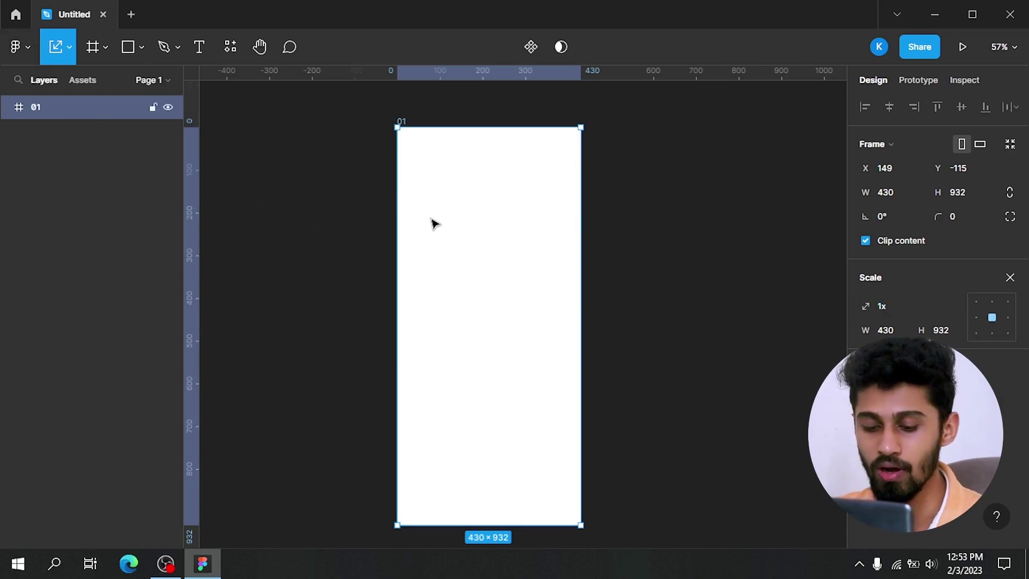
Try widening frame 01 to about 841 with the Move tool and undo the change
{"action": "key", "text": "v"}
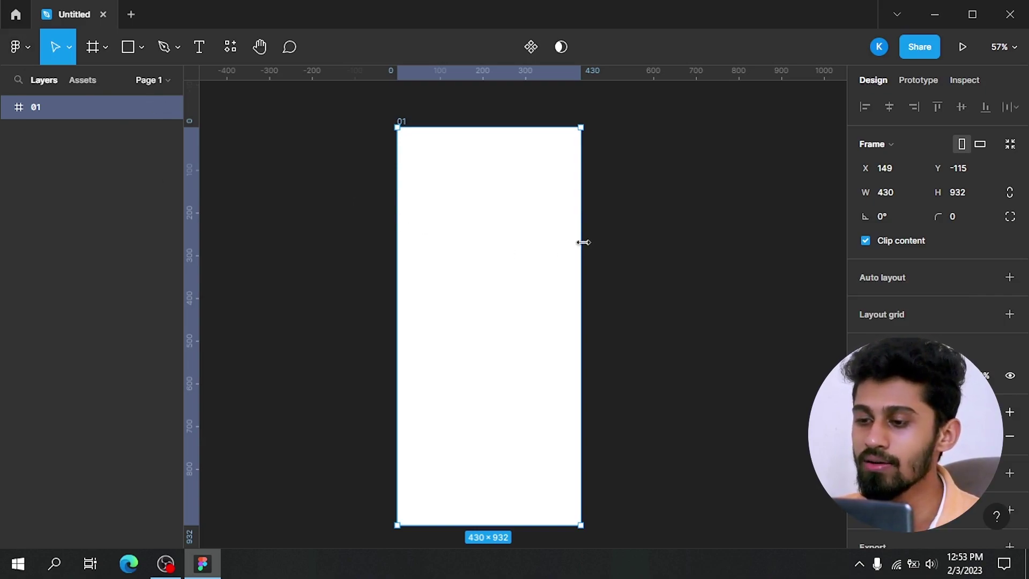
{"action": "left_click_drag", "start_coordinate": [584, 258], "coordinate": [757, 260]}
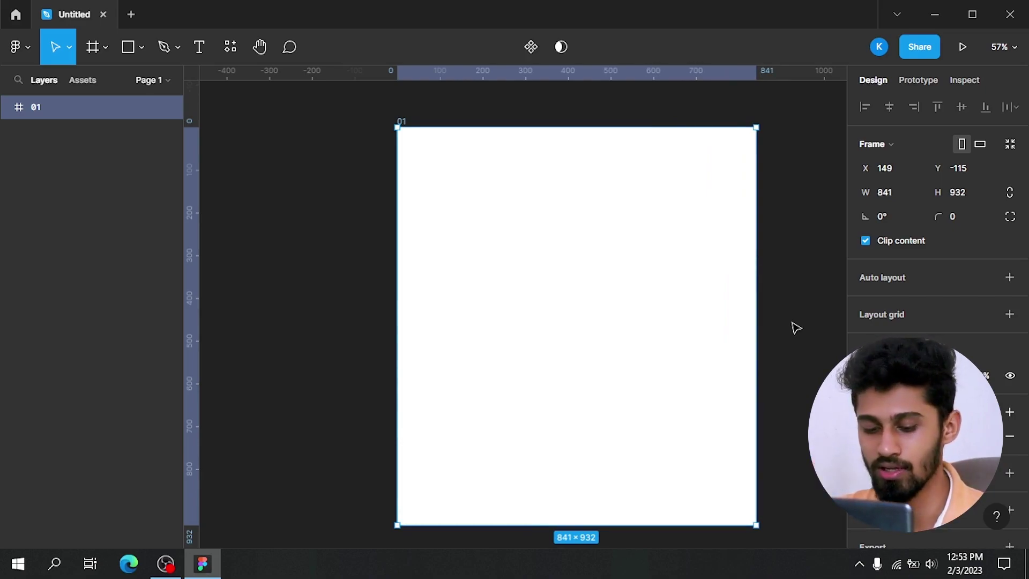
{"action": "key", "text": "ctrl+z"}
Scale frame 01 proportionally with the Scale tool to about 617 × 1337 and move it to about X 117, Y -304
{"action": "key", "text": "k"}
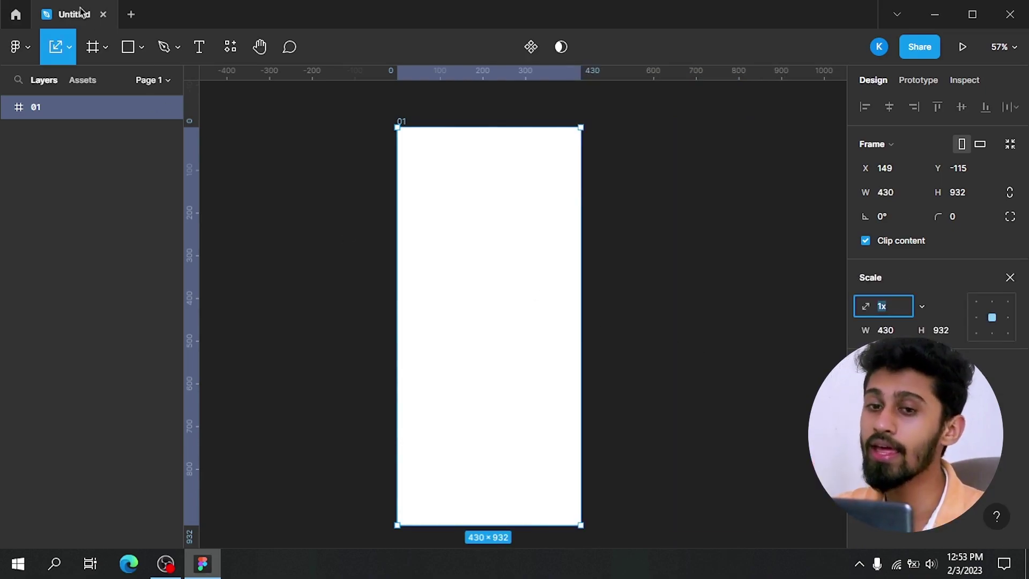
{"action": "left_click", "coordinate": [67, 48]}
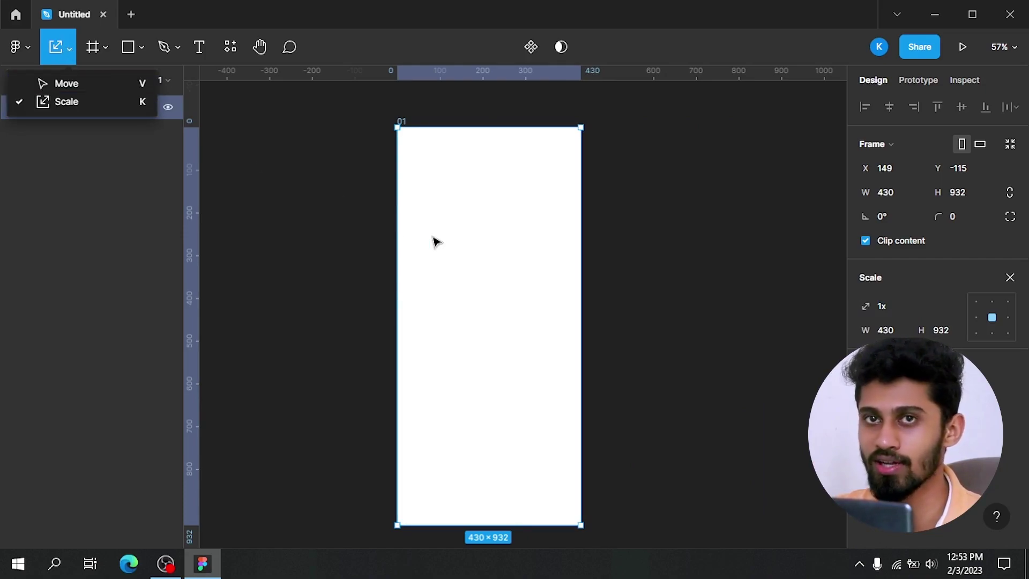
{"action": "left_click", "coordinate": [468, 242]}
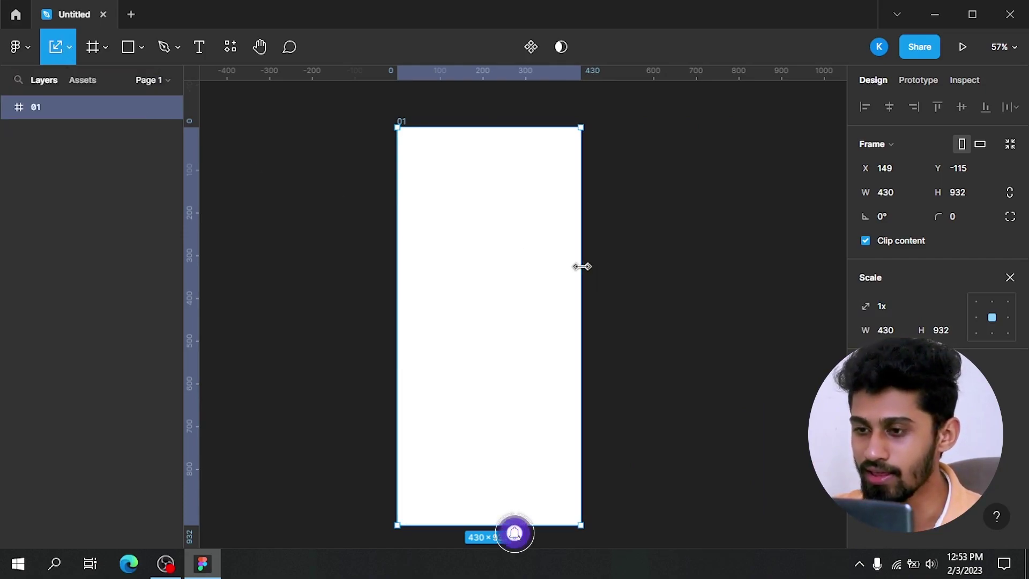
{"action": "left_click_drag", "start_coordinate": [581, 265], "coordinate": [661, 265]}
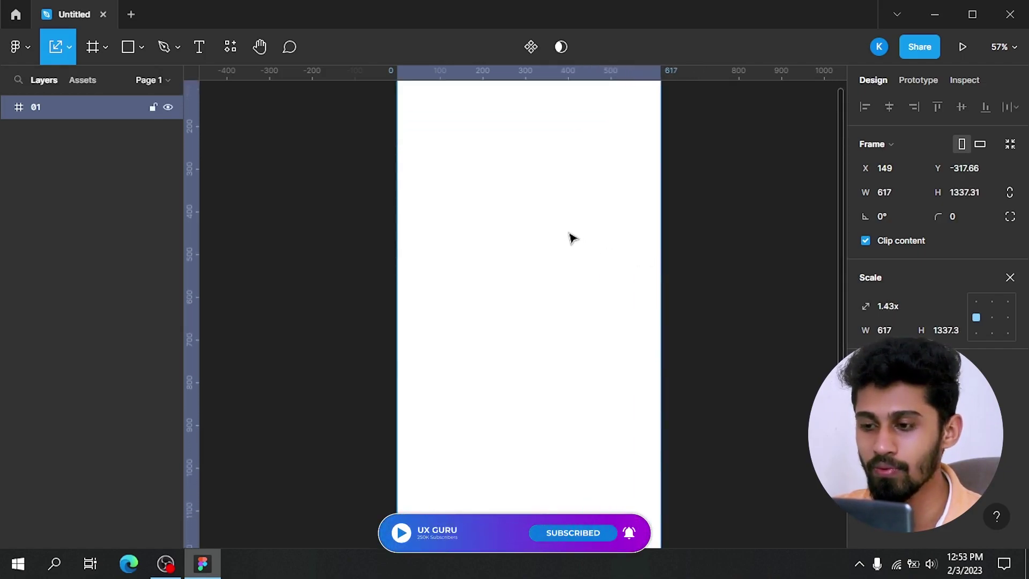
{"action": "left_click_drag", "start_coordinate": [570, 237], "coordinate": [556, 242]}
{"action": "scroll", "coordinate": [586, 223], "scroll_direction": "right", "scroll_amount": 3}
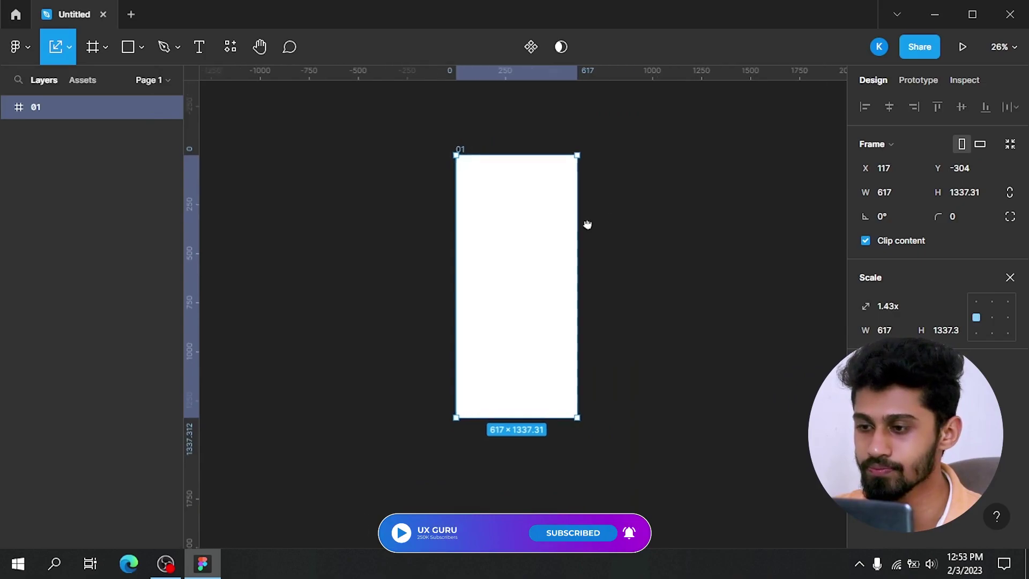
{"action": "scroll", "coordinate": [526, 276], "scroll_direction": "up", "scroll_amount": 1}
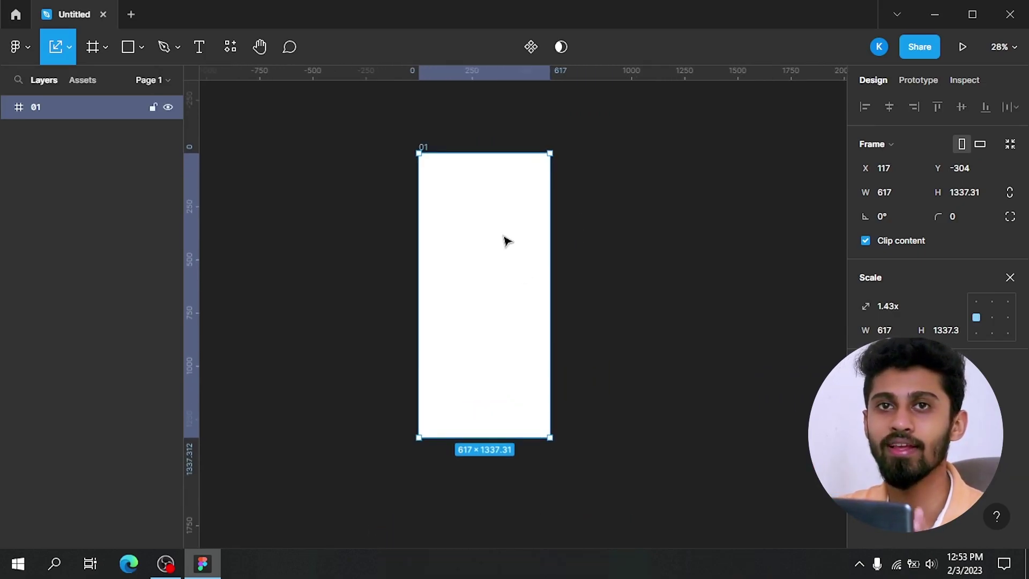
Try narrowing frame 01 to about 507 with the Move tool and undo the change
{"action": "key", "text": "v"}
{"action": "left_click_drag", "start_coordinate": [547, 240], "coordinate": [527, 275]}
{"action": "key", "text": "ctrl+z"}
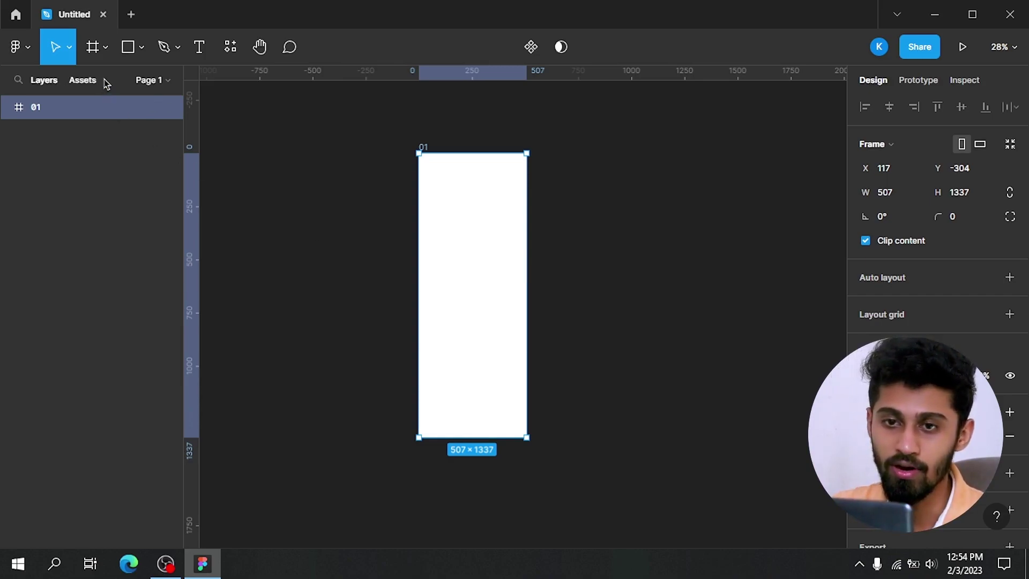
{"action": "key", "text": "ctrl+z"}
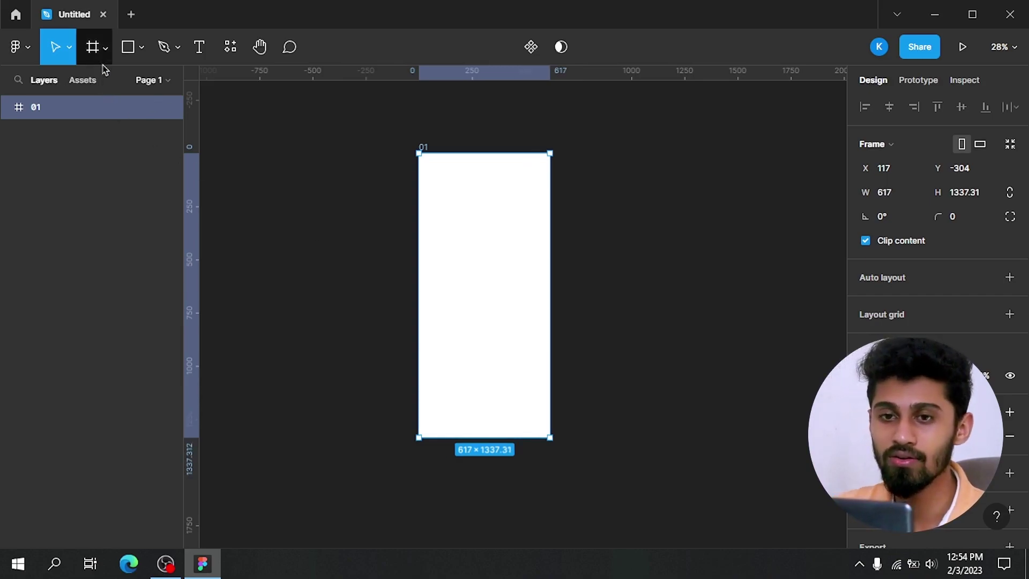
Scale frame 01 down proportionally to about 330 × 715 with the Scale tool, then return to the Move tool
{"action": "key", "text": "k"}
{"action": "left_click_drag", "start_coordinate": [552, 289], "coordinate": [489, 307]}
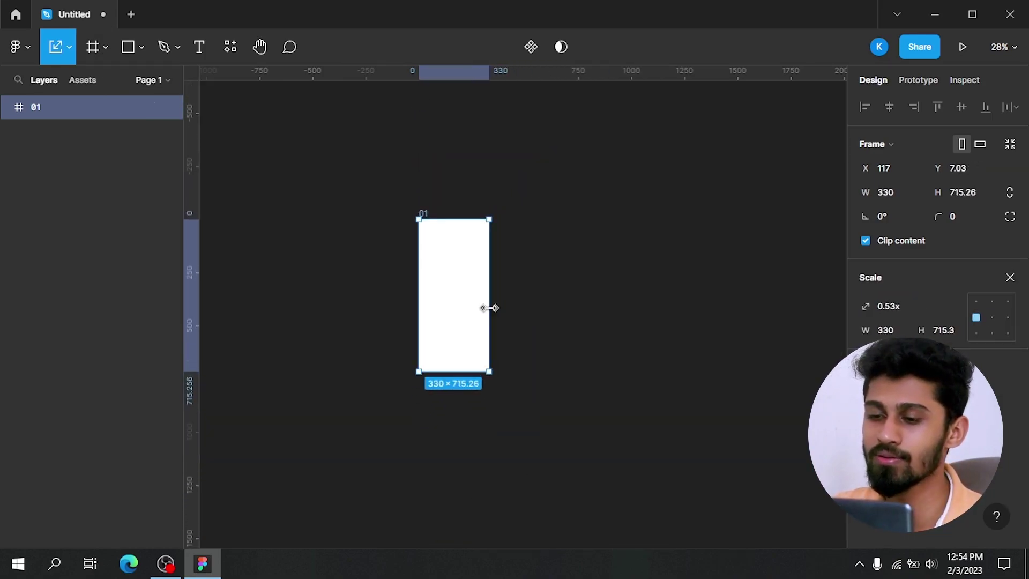
{"action": "key", "text": "v"}
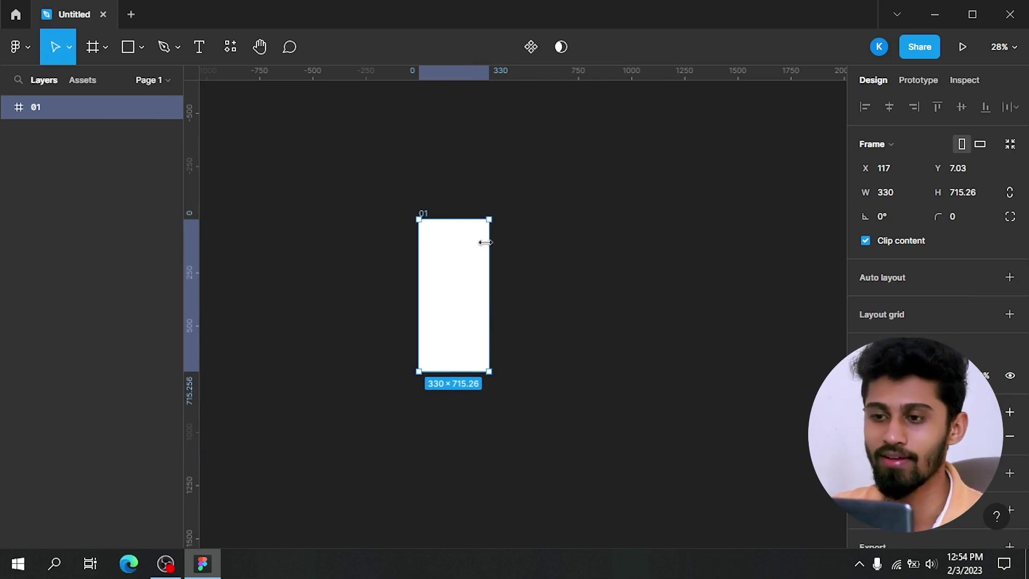
{"action": "scroll", "coordinate": [466, 264], "scroll_direction": "up", "scroll_amount": 3}
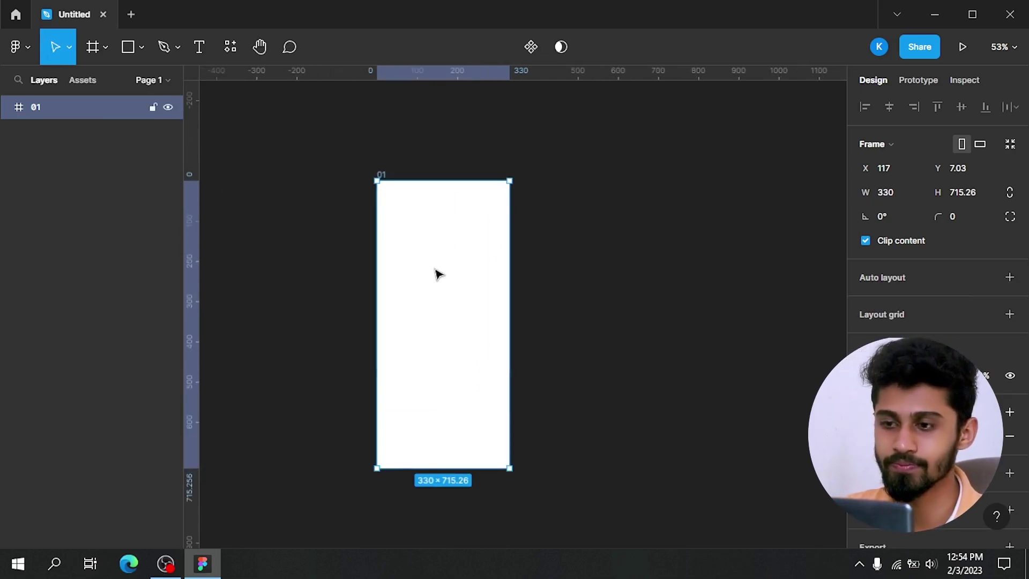
Draw a diagonal line about 755 long to the right of frame 01, sloping down at about -46°
{"action": "left_click", "coordinate": [142, 48]}
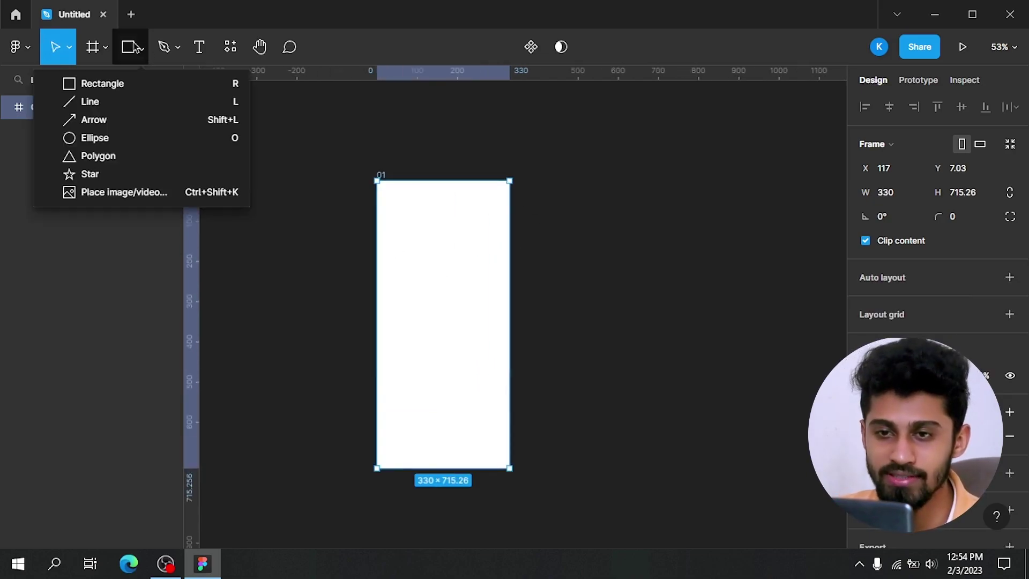
{"action": "left_click", "coordinate": [133, 99]}
{"action": "left_click_drag", "start_coordinate": [536, 168], "coordinate": [747, 387]}
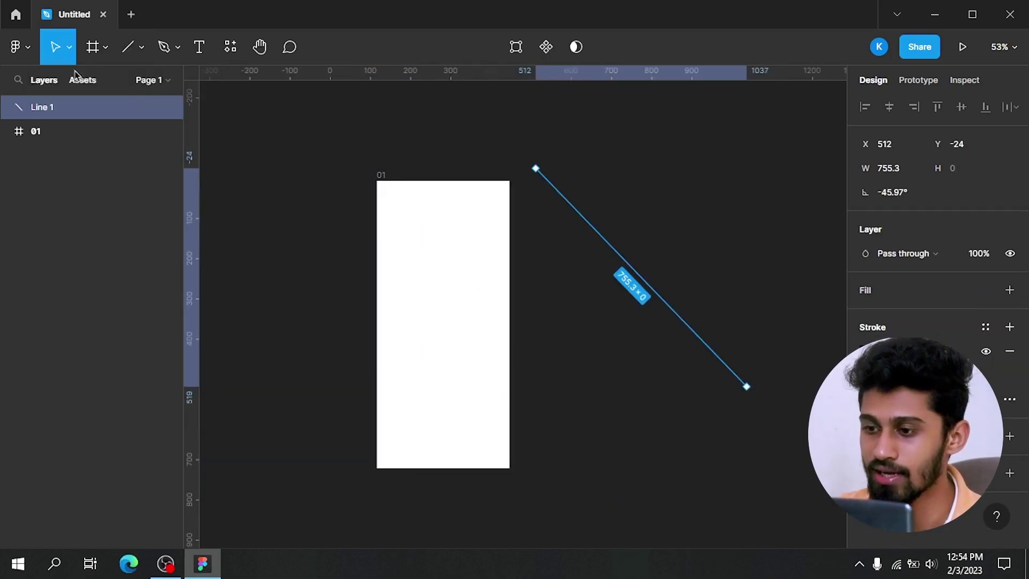
Try drawing an ellipse over frame 01 and undo it
{"action": "left_click", "coordinate": [140, 49]}
{"action": "left_click", "coordinate": [142, 48]}
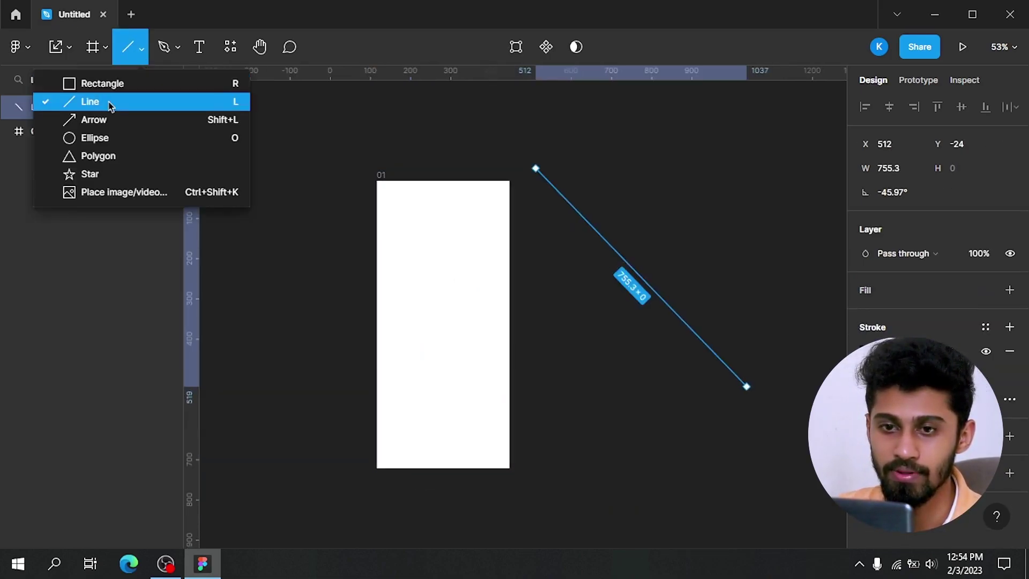
{"action": "left_click", "coordinate": [117, 138]}
{"action": "left_click", "coordinate": [116, 134]}
{"action": "left_click_drag", "start_coordinate": [419, 167], "coordinate": [570, 344]}
{"action": "key", "text": "ctrl+z"}
Draw an ellipse of about 441 × 363 and move it right of frame 01 to about X 716, Y -99
{"action": "left_click", "coordinate": [142, 48]}
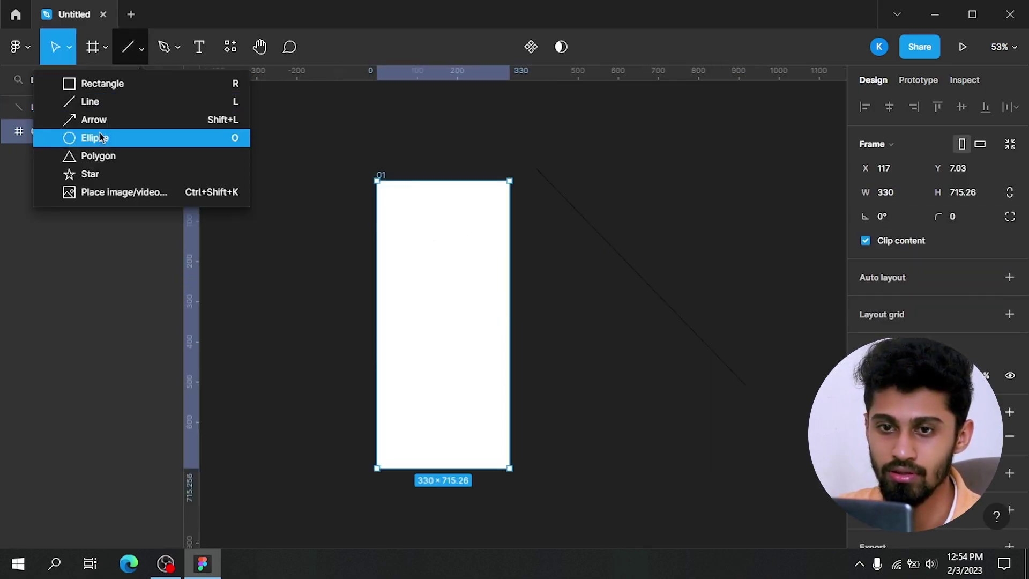
{"action": "left_click", "coordinate": [89, 136]}
{"action": "left_click_drag", "start_coordinate": [429, 168], "coordinate": [607, 314]}
{"action": "left_click_drag", "start_coordinate": [515, 260], "coordinate": [703, 229]}
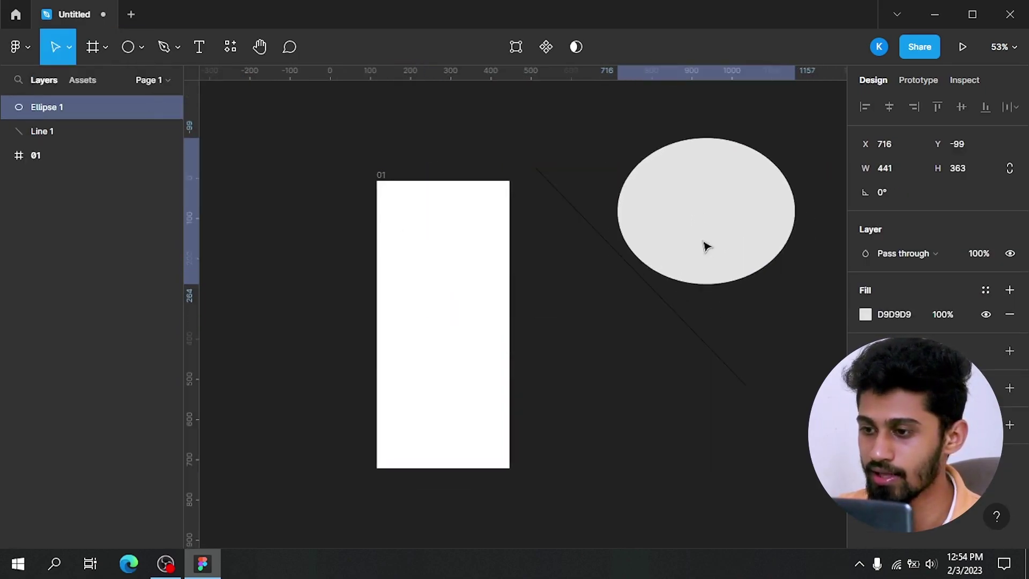
Draw a rectangle of about 328 × 522 to the left of frame 01
{"action": "left_click", "coordinate": [137, 59]}
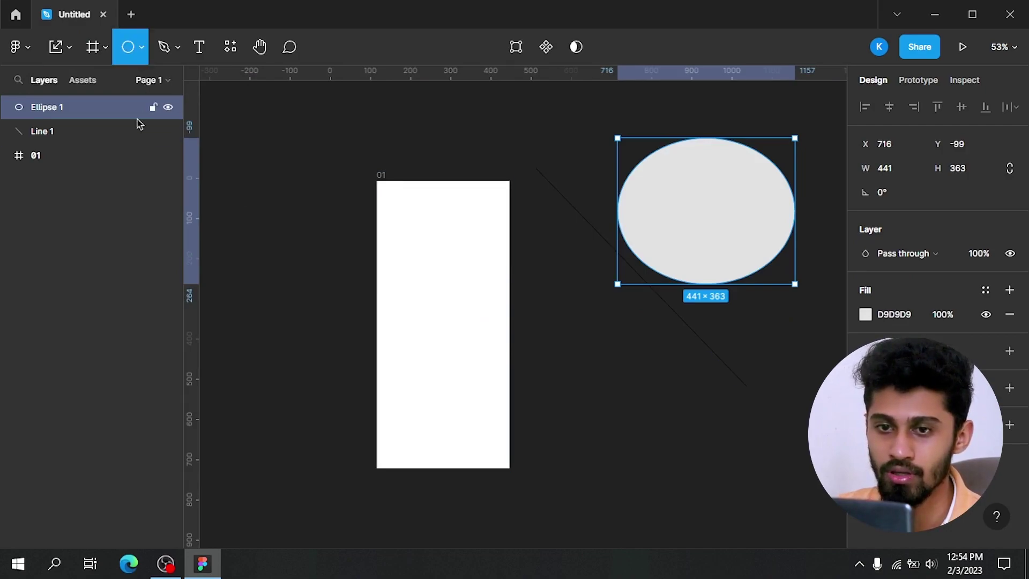
{"action": "left_click", "coordinate": [141, 49]}
{"action": "left_click", "coordinate": [114, 154]}
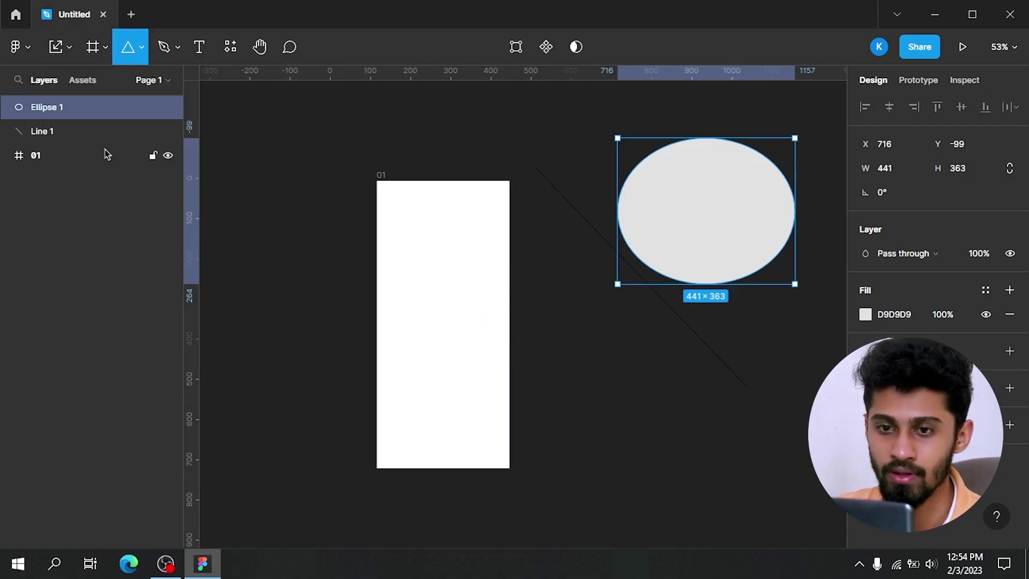
{"action": "left_click", "coordinate": [142, 48]}
{"action": "left_click", "coordinate": [127, 86]}
{"action": "left_click_drag", "start_coordinate": [239, 115], "coordinate": [371, 324]}
Move the ellipse to about X 663, Y -78 and keep it selected
{"action": "left_click", "coordinate": [715, 248]}
{"action": "left_click_drag", "start_coordinate": [715, 248], "coordinate": [798, 214]}
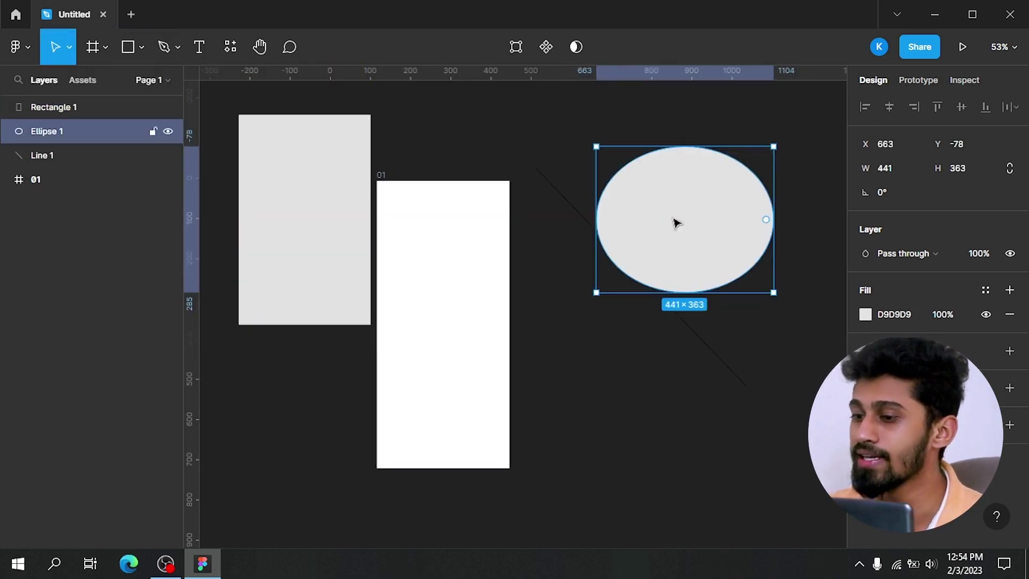
{"action": "left_click", "coordinate": [299, 202]}
{"action": "left_click", "coordinate": [656, 176]}
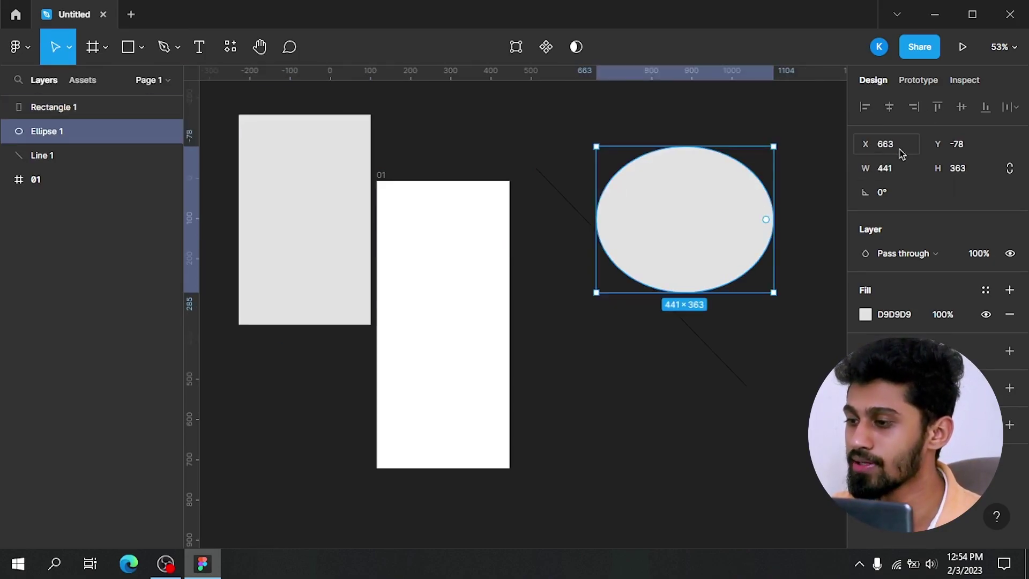
Set the ellipse's width and height to 440 each to make it a perfect circle
{"action": "left_click", "coordinate": [869, 175]}
{"action": "key", "text": "Return"}
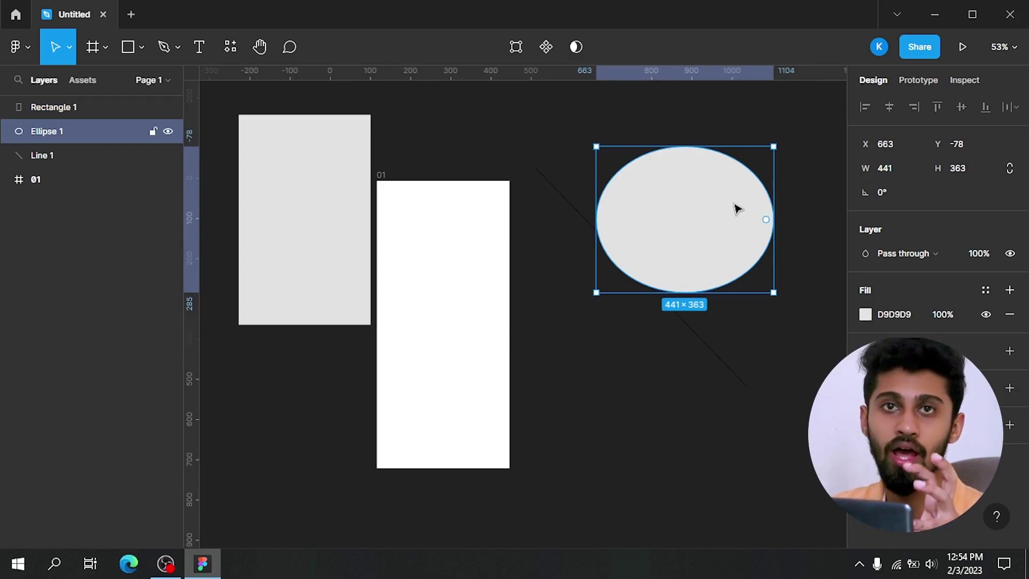
{"action": "left_click", "coordinate": [905, 163]}
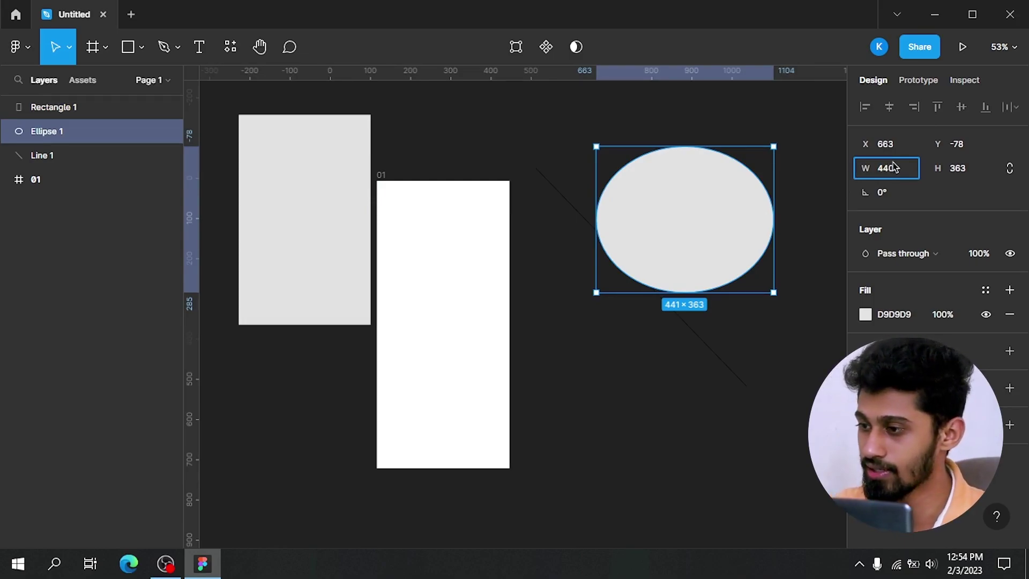
{"action": "type", "text": "440"}
{"action": "key", "text": "Tab"}
{"action": "type", "text": "440"}
{"action": "key", "text": "Return"}
{"action": "left_click", "coordinate": [815, 225]}
{"action": "left_click", "coordinate": [721, 220]}
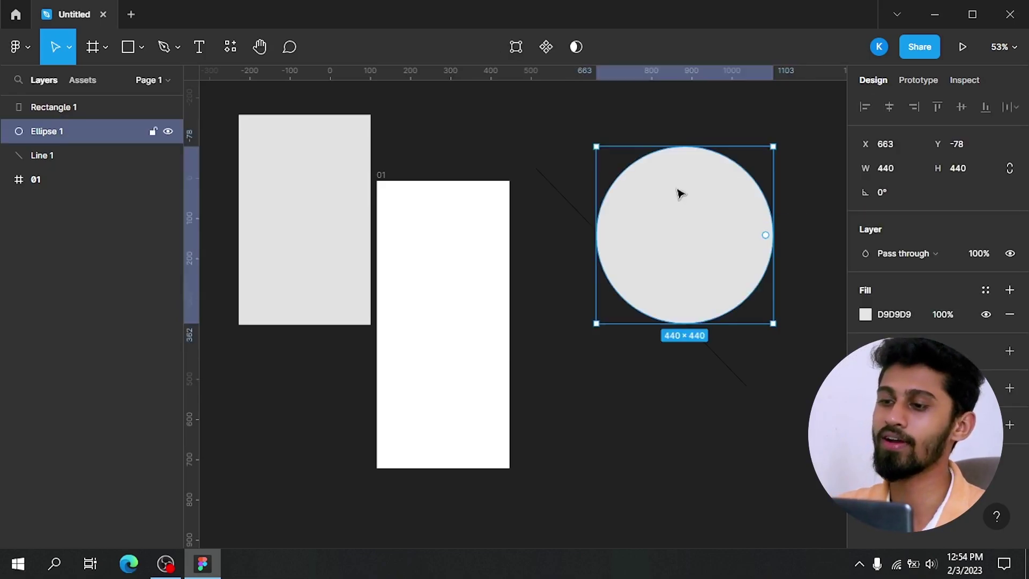
Change the circle's fill to a bright solid red
{"action": "left_click", "coordinate": [627, 342]}
{"action": "left_click", "coordinate": [694, 264]}
{"action": "left_click", "coordinate": [865, 315]}
{"action": "left_click", "coordinate": [791, 265]}
{"action": "left_click", "coordinate": [843, 170]}
Change the rectangle's solid fill to purple 7000FF and clear the selection
{"action": "left_click", "coordinate": [338, 218]}
{"action": "left_click", "coordinate": [865, 314]}
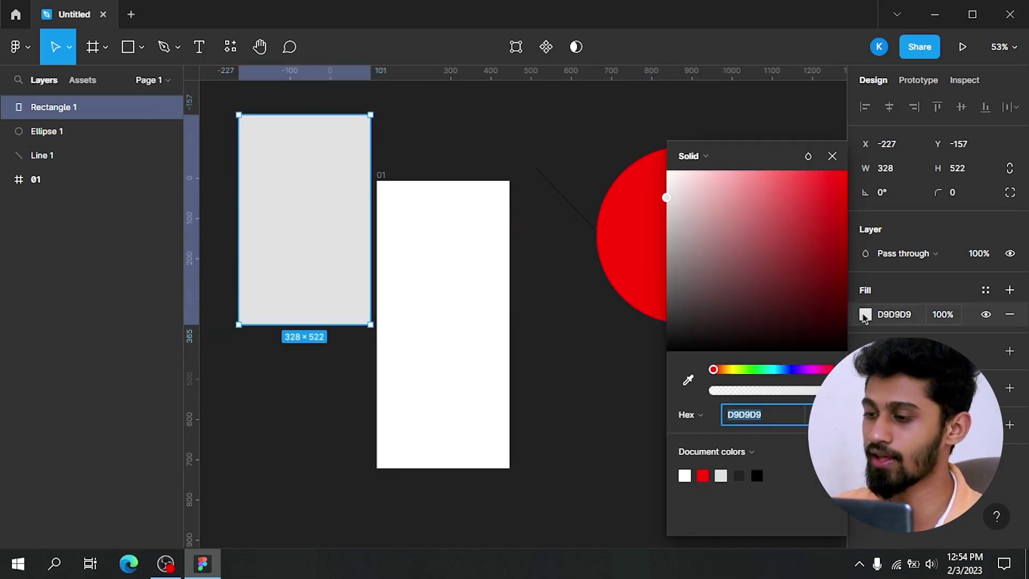
{"action": "left_click", "coordinate": [806, 259]}
{"action": "left_click_drag", "start_coordinate": [807, 259], "coordinate": [800, 369]}
{"action": "left_click_drag", "start_coordinate": [804, 268], "coordinate": [860, 142]}
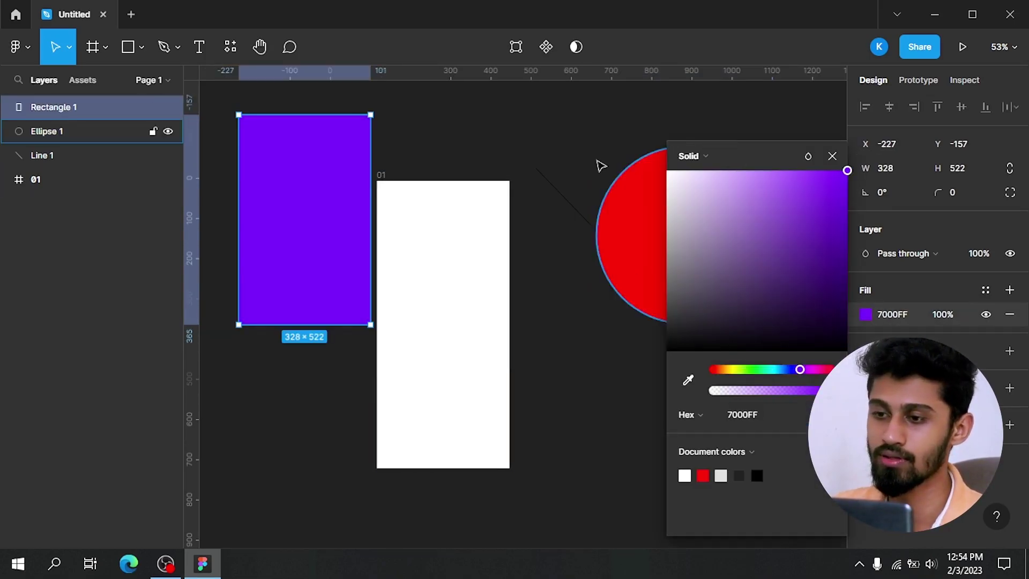
{"action": "left_click", "coordinate": [625, 165]}
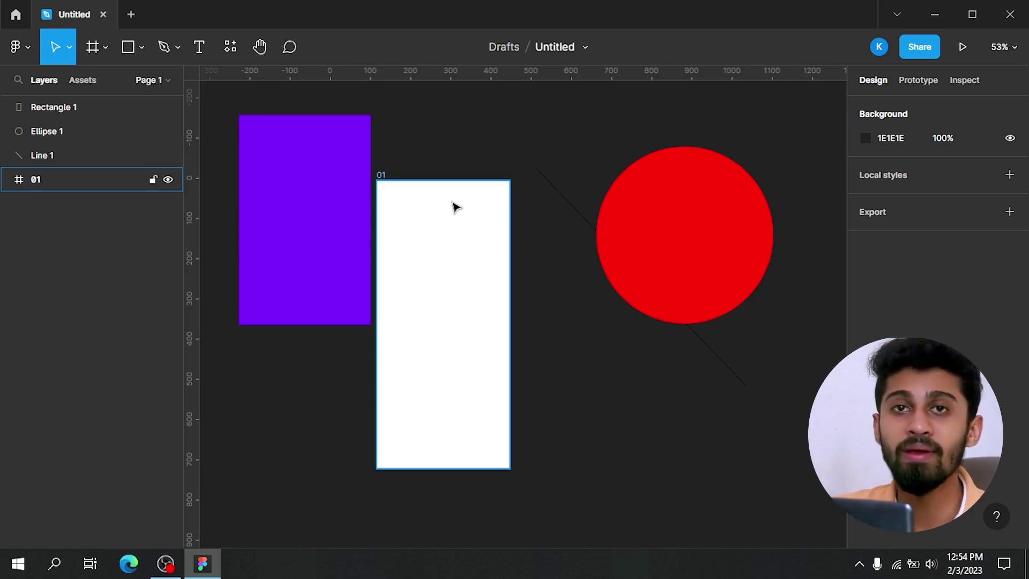
Move the purple rectangle and red circle into frame 01 with the circle layered above the rectangle, and delete the line
{"action": "left_click_drag", "start_coordinate": [299, 174], "coordinate": [436, 280]}
{"action": "left_click_drag", "start_coordinate": [738, 167], "coordinate": [533, 198]}
{"action": "left_click_drag", "start_coordinate": [40, 131], "coordinate": [48, 153]}
{"action": "left_click_drag", "start_coordinate": [62, 115], "coordinate": [64, 136]}
{"action": "left_click_drag", "start_coordinate": [650, 185], "coordinate": [616, 301]}
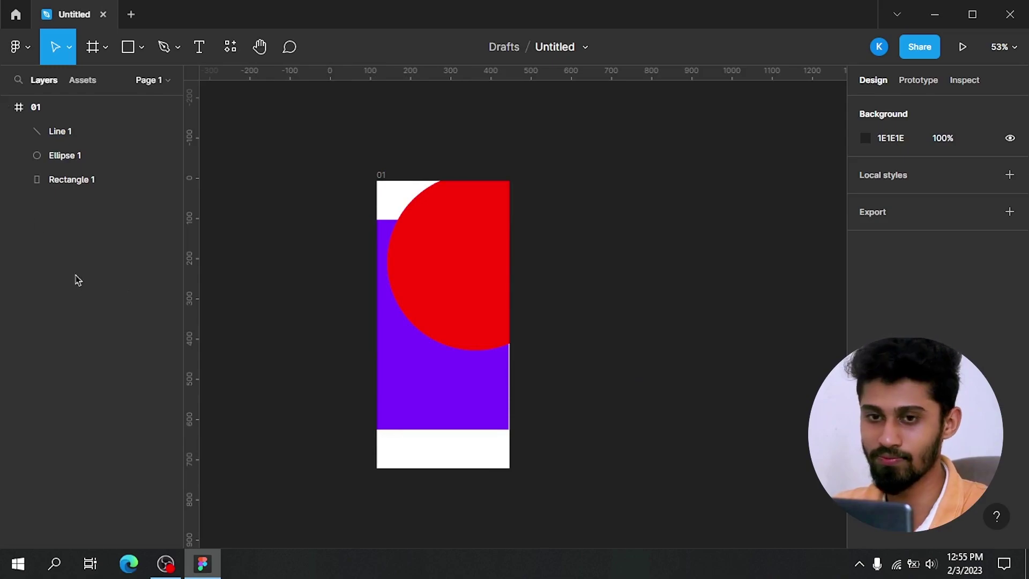
{"action": "left_click", "coordinate": [57, 141]}
{"action": "key", "text": "Delete"}
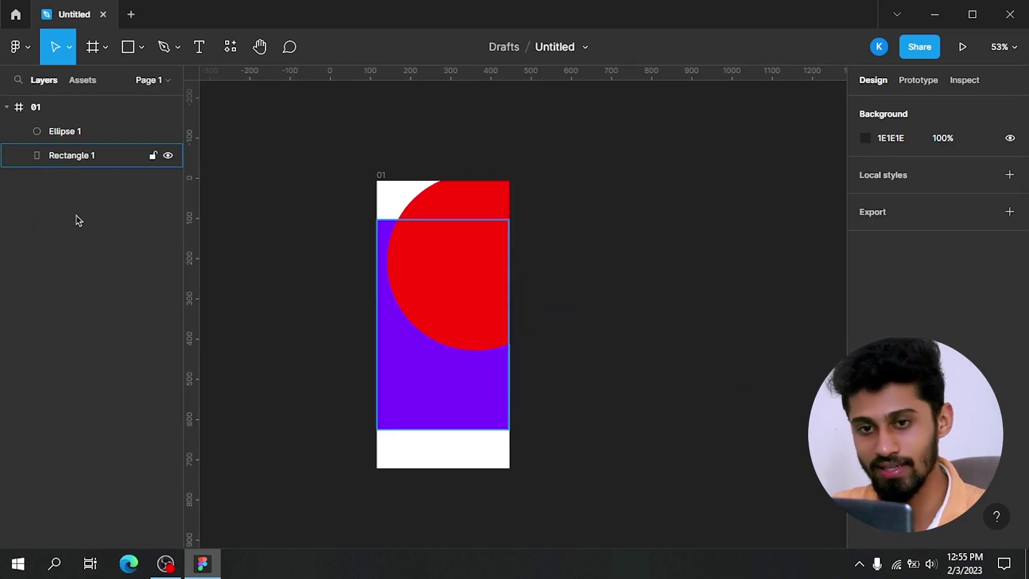
Enlarge the purple rectangle to cover frame 01 and place the circle over the frame's upper-right corner at about X 151, Y -206
{"action": "left_click_drag", "start_coordinate": [466, 245], "coordinate": [476, 207]}
{"action": "left_click_drag", "start_coordinate": [443, 342], "coordinate": [438, 296]}
{"action": "left_click_drag", "start_coordinate": [455, 383], "coordinate": [472, 401]}
{"action": "left_click_drag", "start_coordinate": [507, 371], "coordinate": [515, 369]}
{"action": "left_click", "coordinate": [516, 370]}
{"action": "scroll", "coordinate": [432, 319], "scroll_direction": "up", "scroll_amount": 3}
{"action": "left_click_drag", "start_coordinate": [455, 295], "coordinate": [466, 264]}
{"action": "left_click_drag", "start_coordinate": [498, 179], "coordinate": [515, 172]}
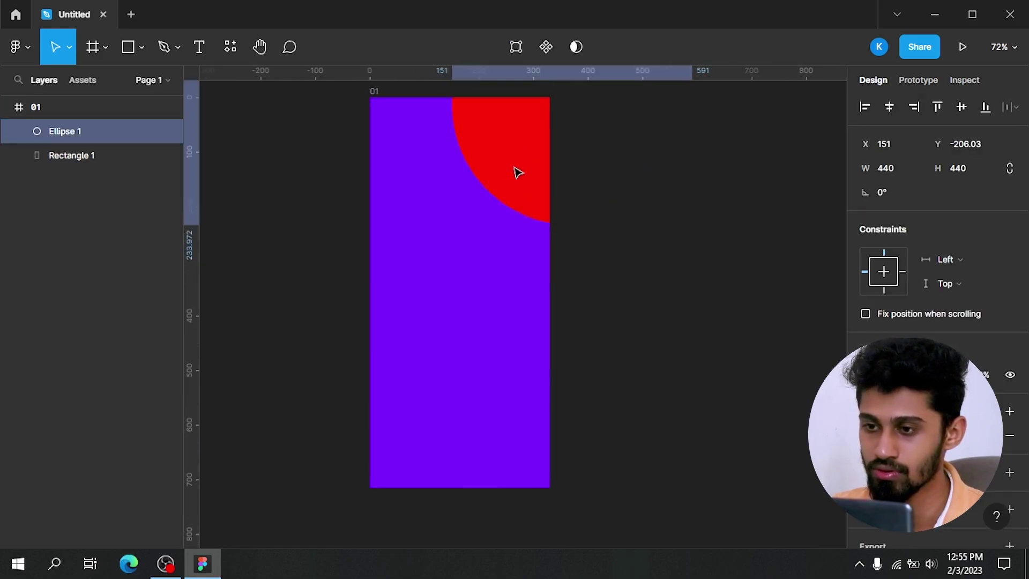
Select the red circle, examine its design properties such as size, constraints and layer settings, and deselect it
{"action": "left_click", "coordinate": [611, 265]}
{"action": "scroll", "coordinate": [597, 218], "scroll_direction": "up", "scroll_amount": 2}
{"action": "left_click", "coordinate": [505, 218]}
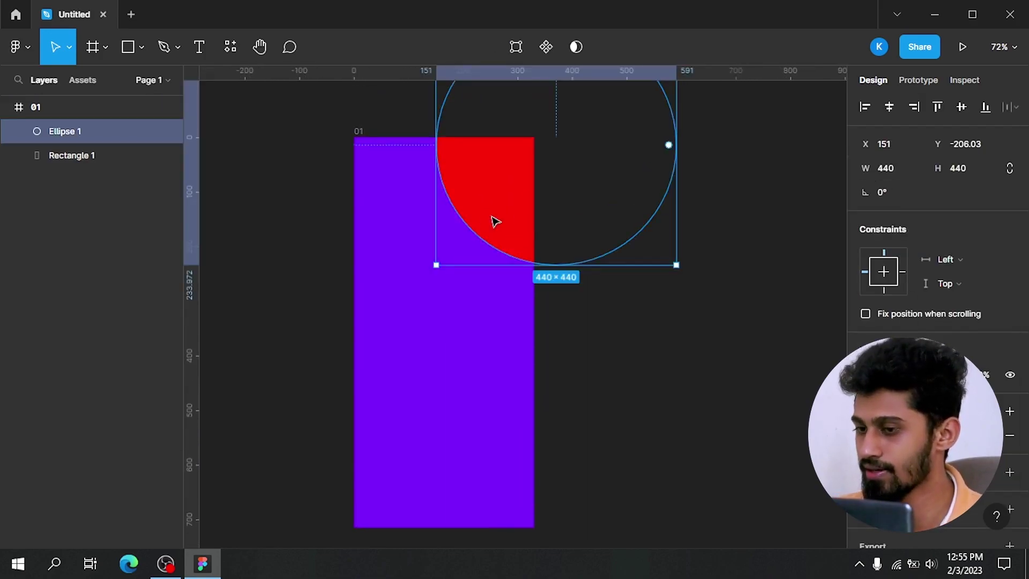
{"action": "scroll", "coordinate": [891, 324], "scroll_direction": "down", "scroll_amount": 1}
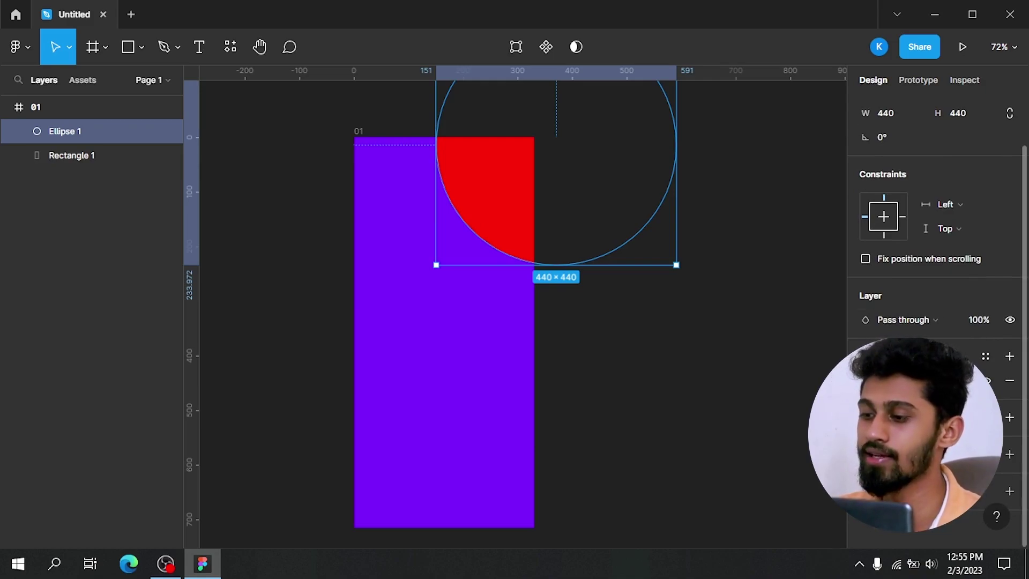
{"action": "scroll", "coordinate": [868, 321], "scroll_direction": "up", "scroll_amount": 1}
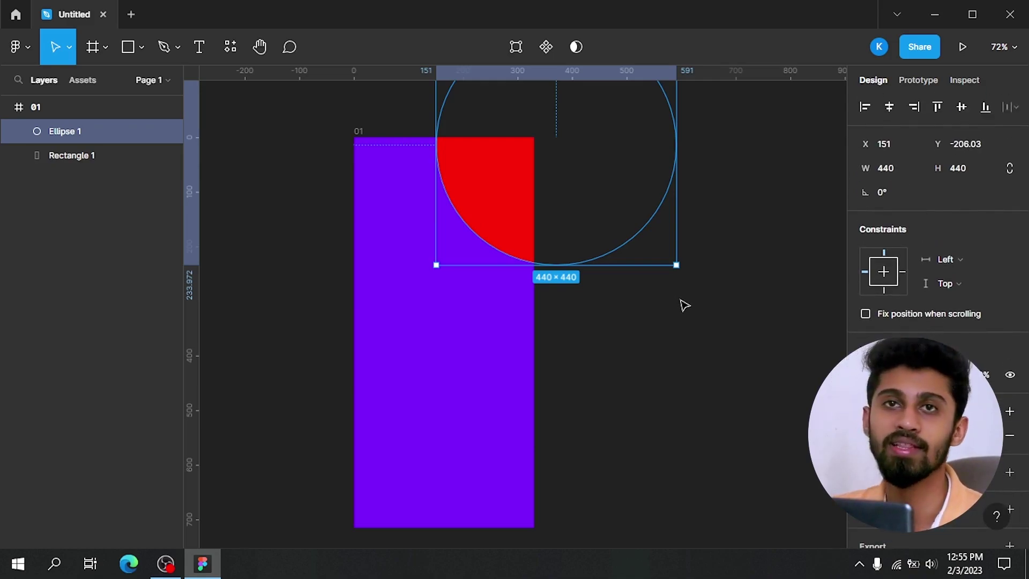
{"action": "left_click", "coordinate": [616, 287]}
Handwrite white freehand letters across frame 01 and onto the empty canvas beside it with the Pencil tool
{"action": "scroll", "coordinate": [327, 228], "scroll_direction": "down", "scroll_amount": 3}
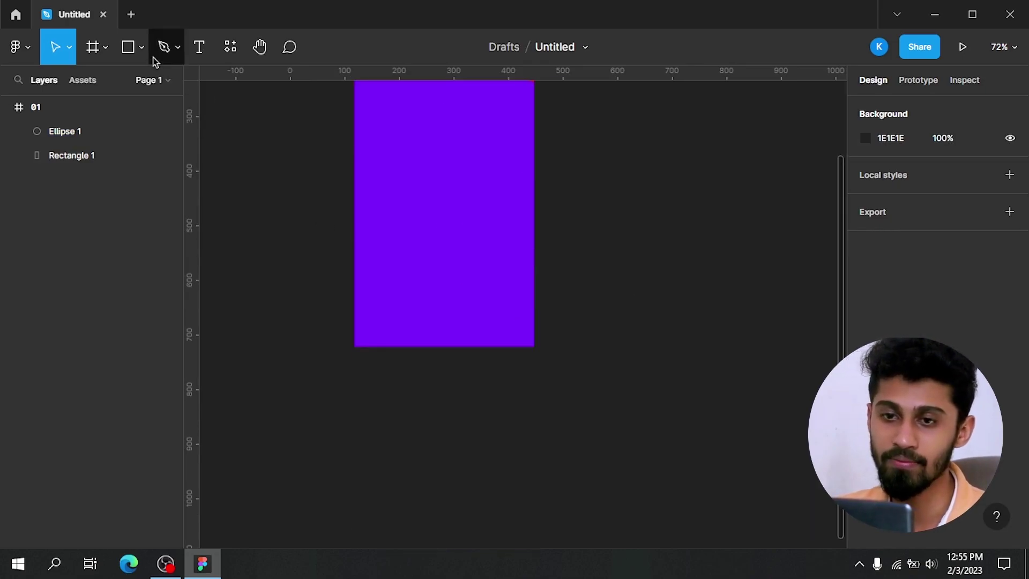
{"action": "left_click", "coordinate": [141, 49]}
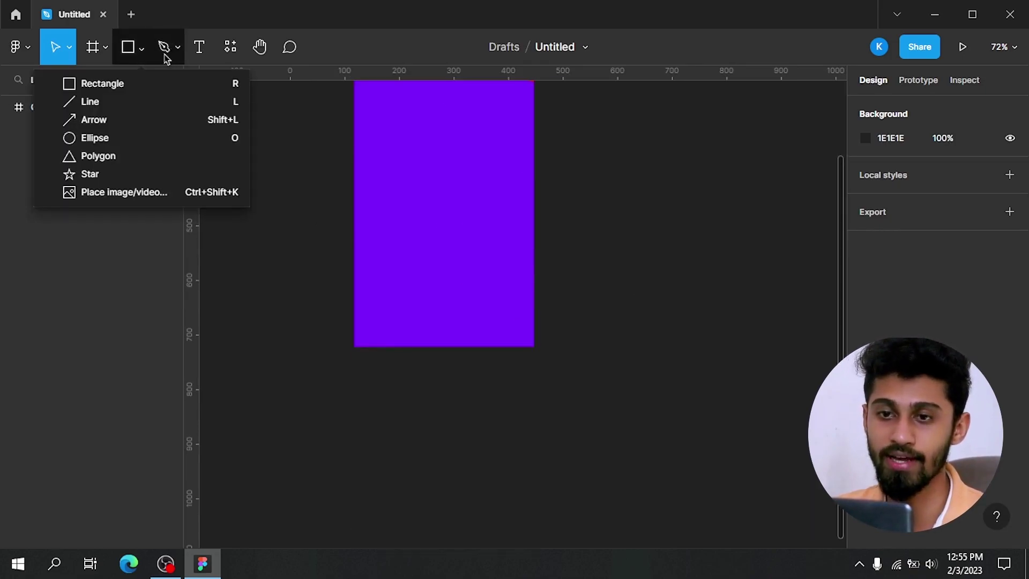
{"action": "left_click", "coordinate": [166, 60]}
{"action": "left_click", "coordinate": [179, 49]}
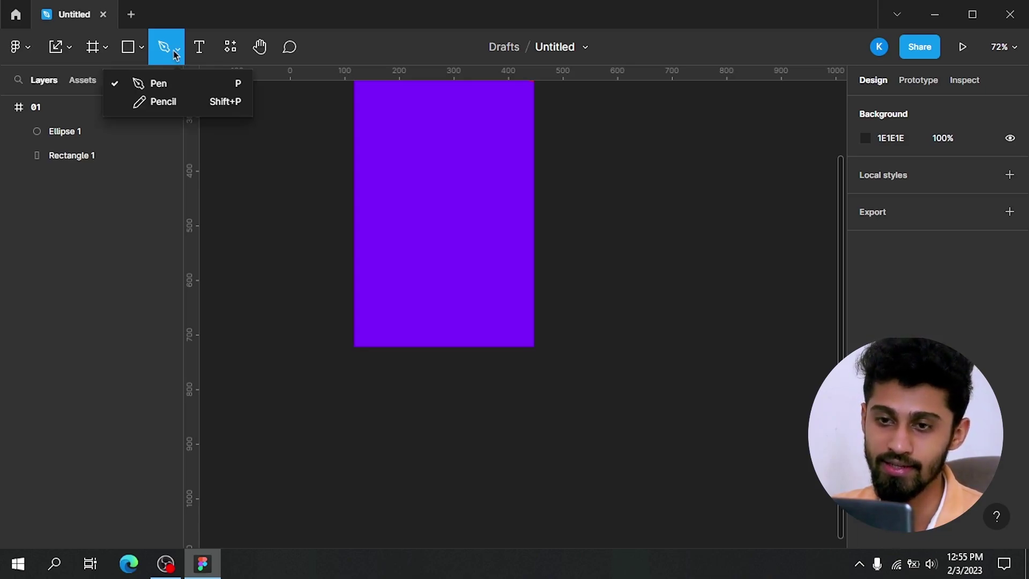
{"action": "left_click", "coordinate": [176, 56]}
{"action": "left_click", "coordinate": [177, 54]}
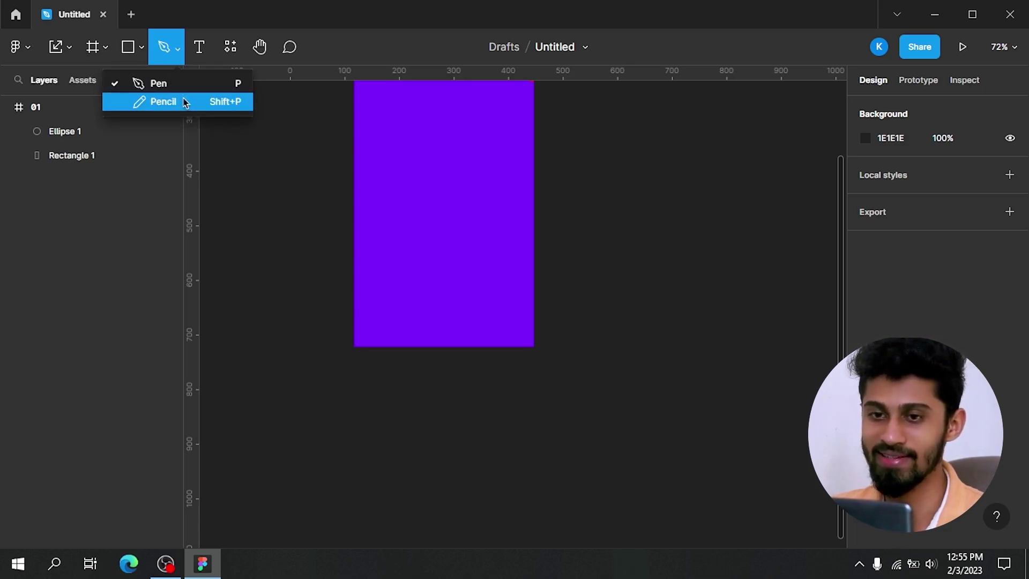
{"action": "left_click", "coordinate": [185, 101]}
{"action": "scroll", "coordinate": [588, 235], "scroll_direction": "up", "scroll_amount": 1}
{"action": "scroll", "coordinate": [377, 223], "scroll_direction": "up", "scroll_amount": 4}
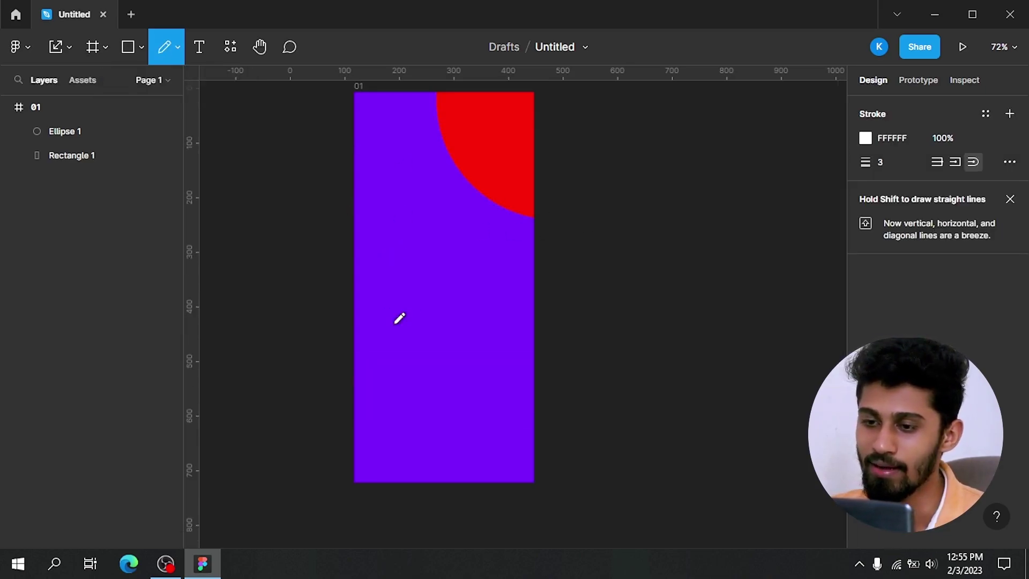
{"action": "mouse_move", "coordinate": [373, 346]}
{"action": "left_mouse_down"}
{"action": "mouse_move", "coordinate": [393, 220]}
{"action": "mouse_move", "coordinate": [378, 374]}
{"action": "mouse_move", "coordinate": [425, 281]}
{"action": "mouse_move", "coordinate": [395, 341]}
{"action": "mouse_move", "coordinate": [503, 277]}
{"action": "mouse_move", "coordinate": [510, 311]}
{"action": "mouse_move", "coordinate": [556, 280]}
{"action": "left_mouse_up"}
{"action": "mouse_move", "coordinate": [584, 289]}
{"action": "left_mouse_down"}
{"action": "mouse_move", "coordinate": [619, 213]}
{"action": "mouse_move", "coordinate": [632, 328]}
{"action": "left_mouse_up"}
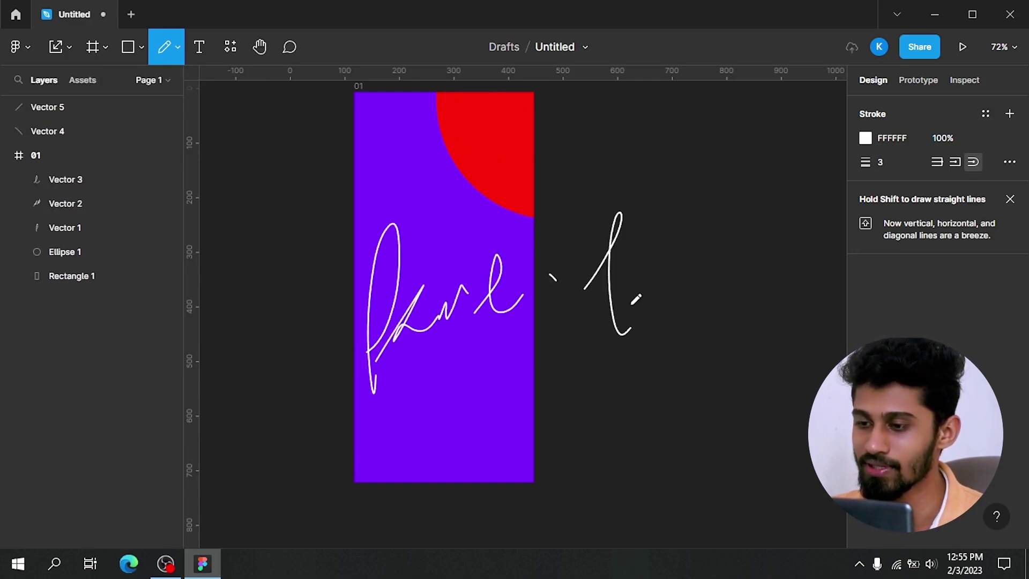
{"action": "mouse_move", "coordinate": [638, 261]}
{"action": "left_mouse_down"}
{"action": "mouse_move", "coordinate": [672, 287]}
{"action": "mouse_move", "coordinate": [678, 317]}
{"action": "left_mouse_up"}
{"action": "mouse_move", "coordinate": [681, 287]}
{"action": "left_mouse_down"}
{"action": "mouse_move", "coordinate": [705, 188]}
{"action": "mouse_move", "coordinate": [725, 260]}
{"action": "mouse_move", "coordinate": [753, 228]}
{"action": "left_mouse_up"}
Undo all the pencil strokes on frame 01 and the canvas
{"action": "key", "text": "ctrl+z"}
{"action": "key", "text": "ctrl+z"}
{"action": "key", "text": "ctrl+z"}
{"action": "key", "text": "ctrl+z"}
{"action": "key", "text": "ctrl+z"}
{"action": "key", "text": "ctrl+z"}
{"action": "key", "text": "ctrl+z"}
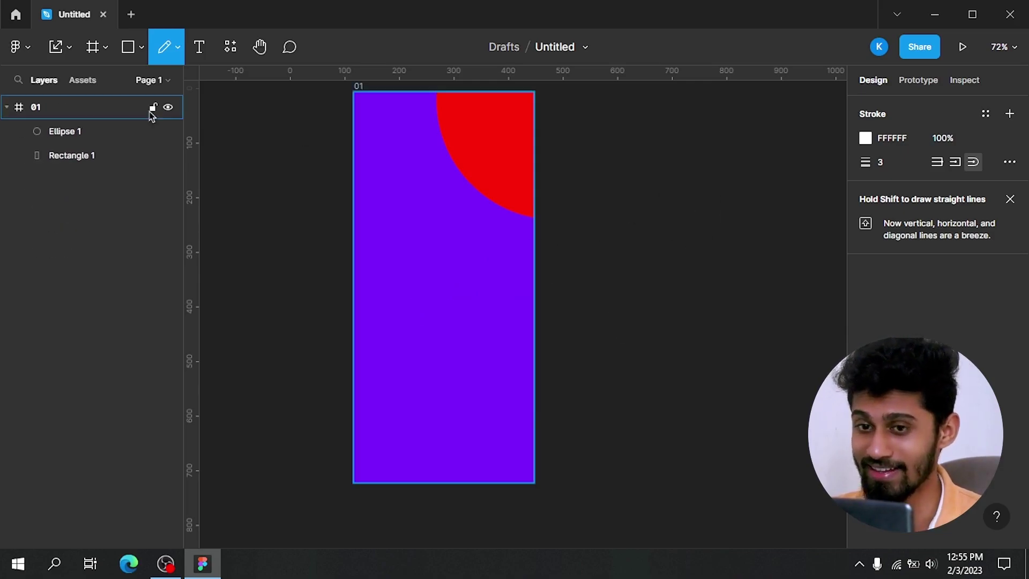
Draw a closed four-point shape with curved sides beside frame 01 using the Pen tool, starting at about X 823, Y 51
{"action": "left_click", "coordinate": [177, 47]}
{"action": "left_click", "coordinate": [182, 85]}
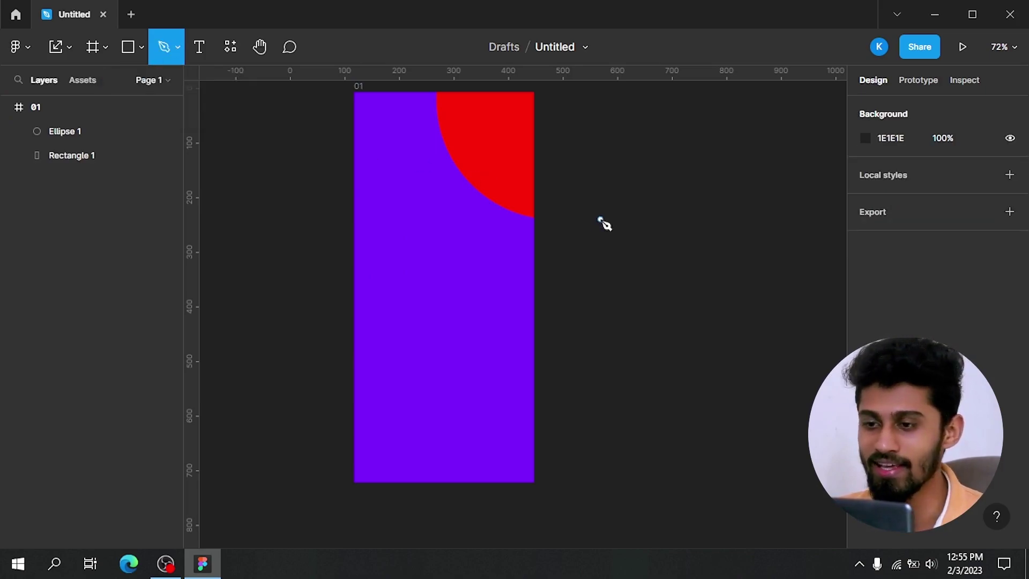
{"action": "left_click_drag", "start_coordinate": [614, 193], "coordinate": [530, 233]}
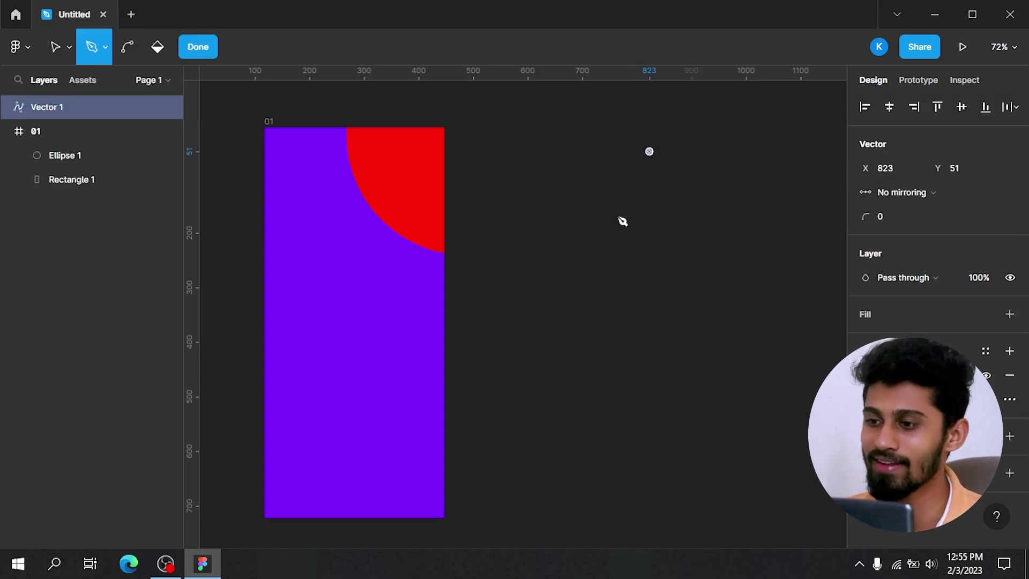
{"action": "left_click_drag", "start_coordinate": [574, 262], "coordinate": [532, 268]}
{"action": "left_click_drag", "start_coordinate": [602, 322], "coordinate": [672, 321]}
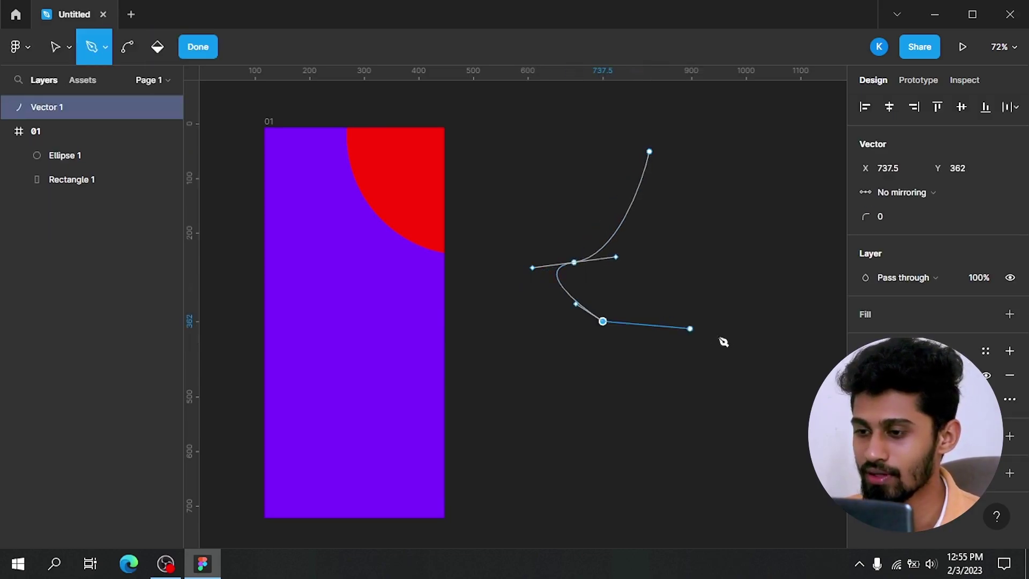
{"action": "left_click_drag", "start_coordinate": [770, 262], "coordinate": [651, 150]}
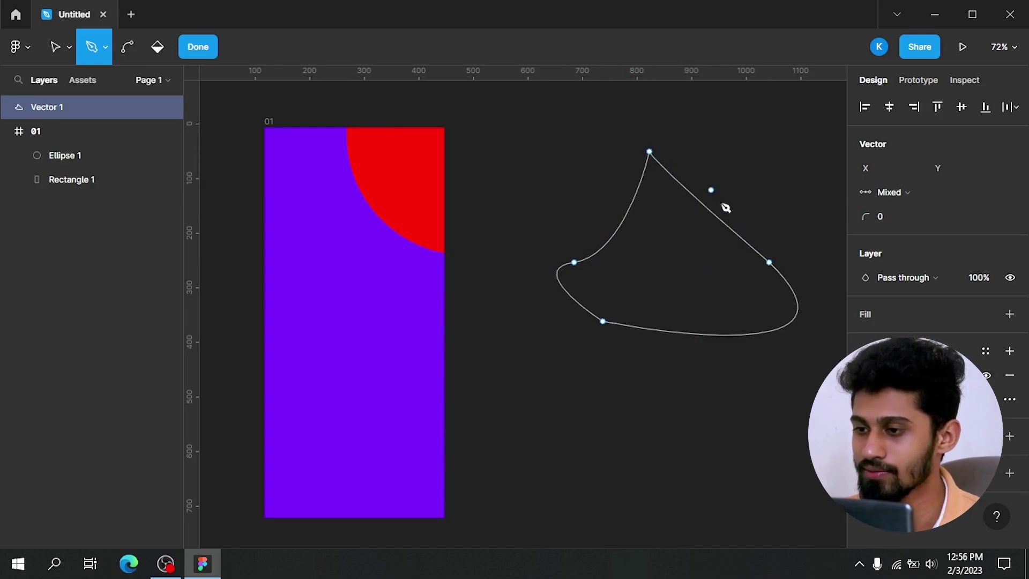
Add a D9D9D9 fill to the closed pen shape
{"action": "left_click", "coordinate": [1010, 315]}
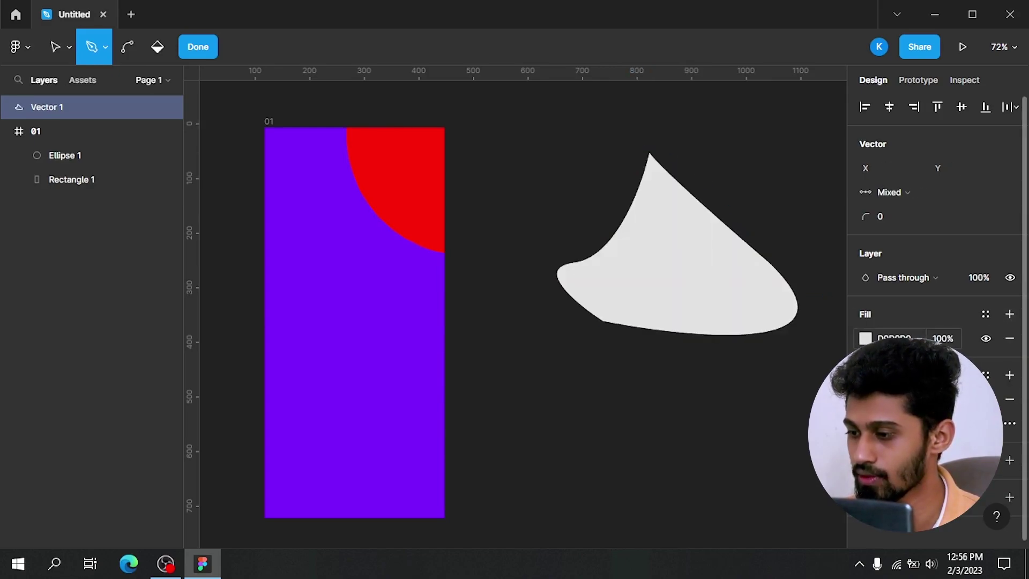
{"action": "left_click", "coordinate": [627, 280]}
{"action": "key", "text": "ctrl+z"}
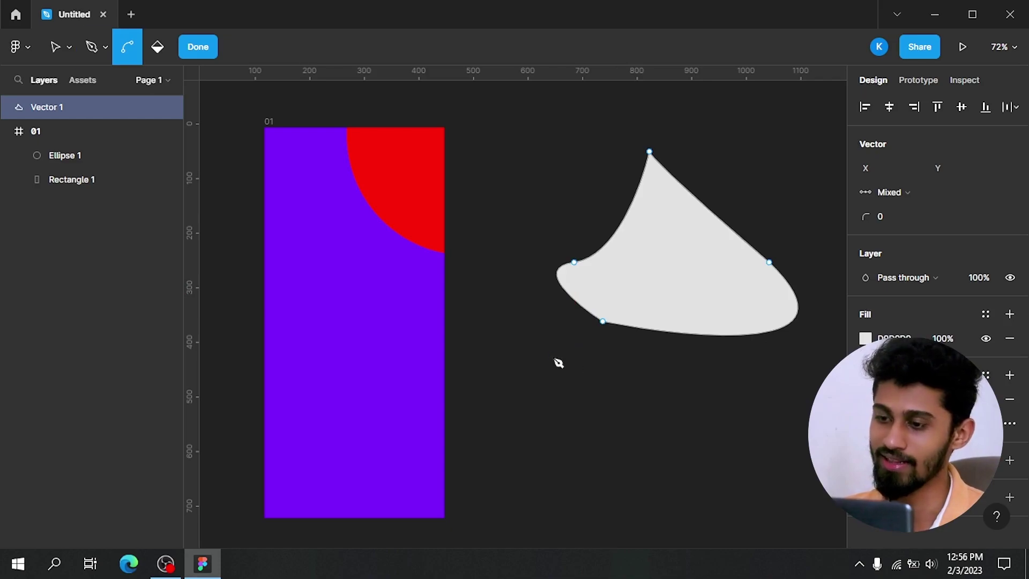
Draw a second, smaller closed curved shape beneath the first one within the same vector
{"action": "left_click_drag", "start_coordinate": [549, 357], "coordinate": [641, 442]}
{"action": "left_click_drag", "start_coordinate": [676, 381], "coordinate": [574, 316]}
{"action": "left_click", "coordinate": [550, 336]}
{"action": "left_click", "coordinate": [550, 356]}
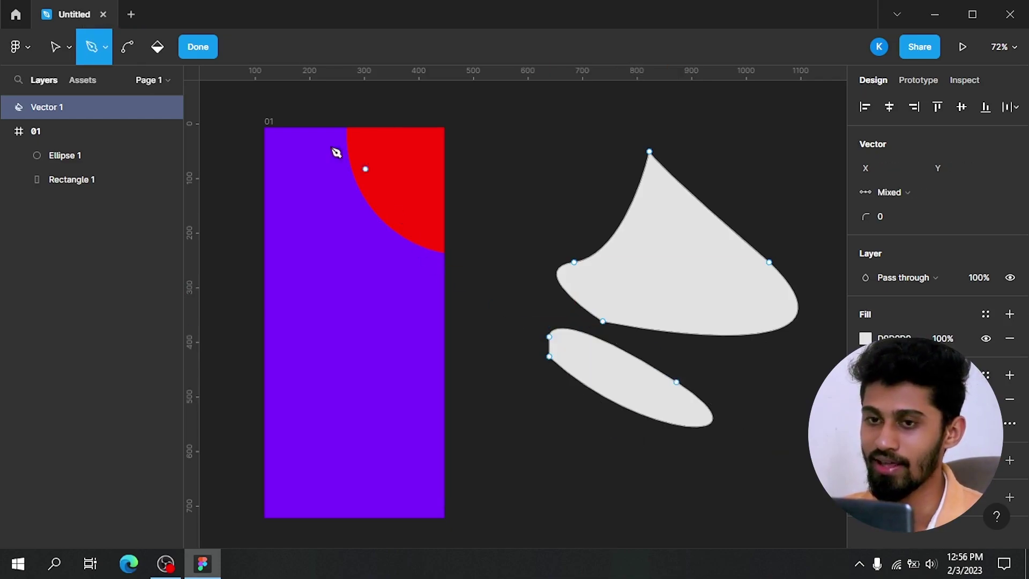
Bend the lower shape's curve at its outer point with mirrored handles and finish editing the vector
{"action": "left_click", "coordinate": [127, 47]}
{"action": "left_click_drag", "start_coordinate": [676, 382], "coordinate": [615, 461]}
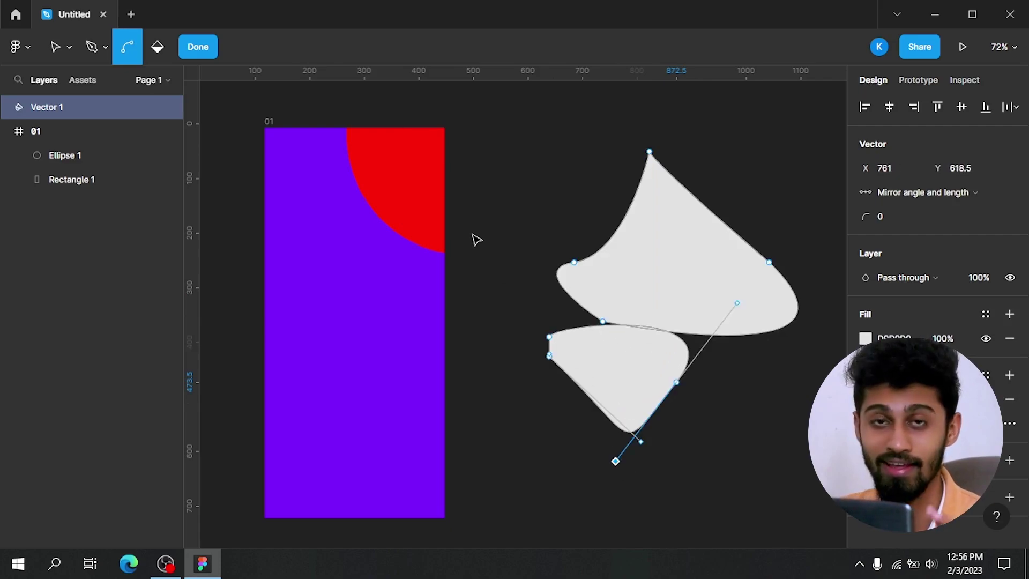
{"action": "left_click", "coordinate": [207, 54]}
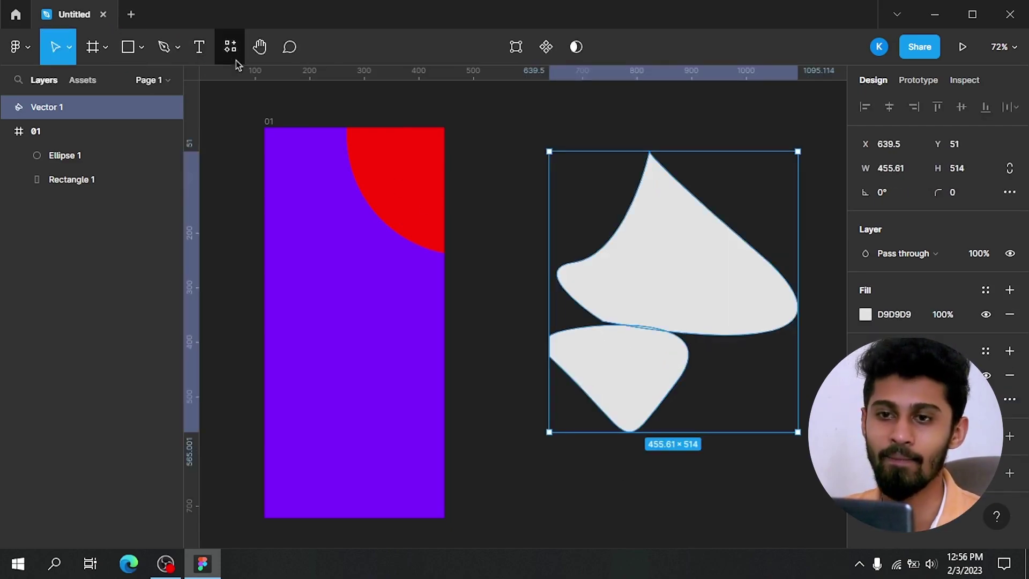
Add the text "Hello..!" inside frame 01 at about X 39, Y 262
{"action": "left_click", "coordinate": [203, 54]}
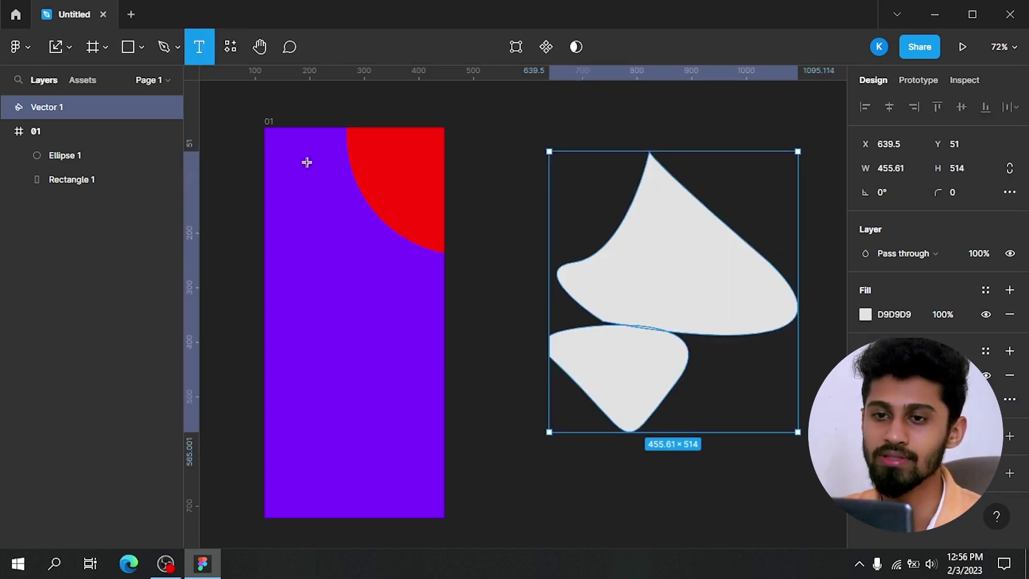
{"action": "left_click", "coordinate": [401, 323]}
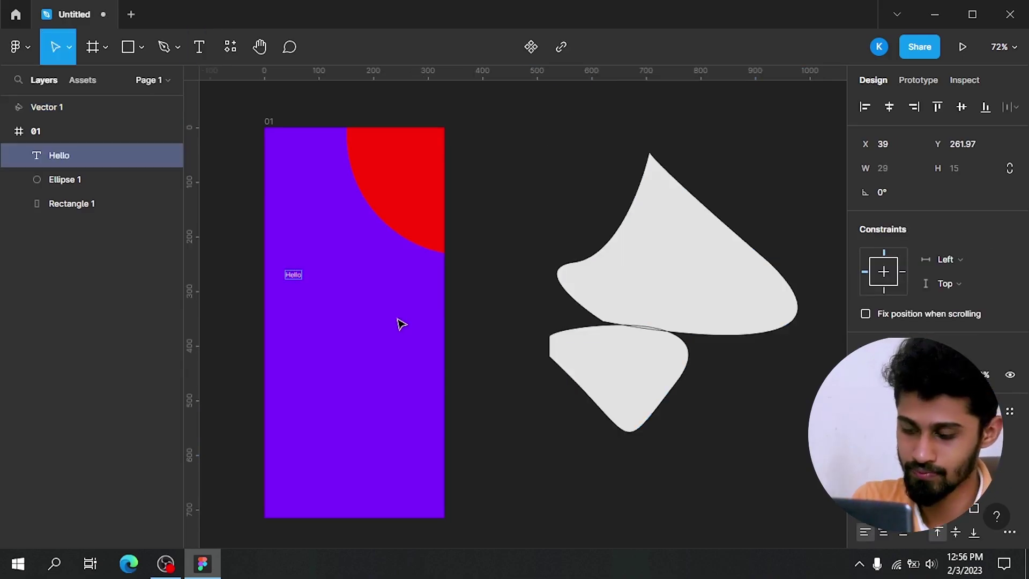
{"action": "key", "text": "BackSpace"}
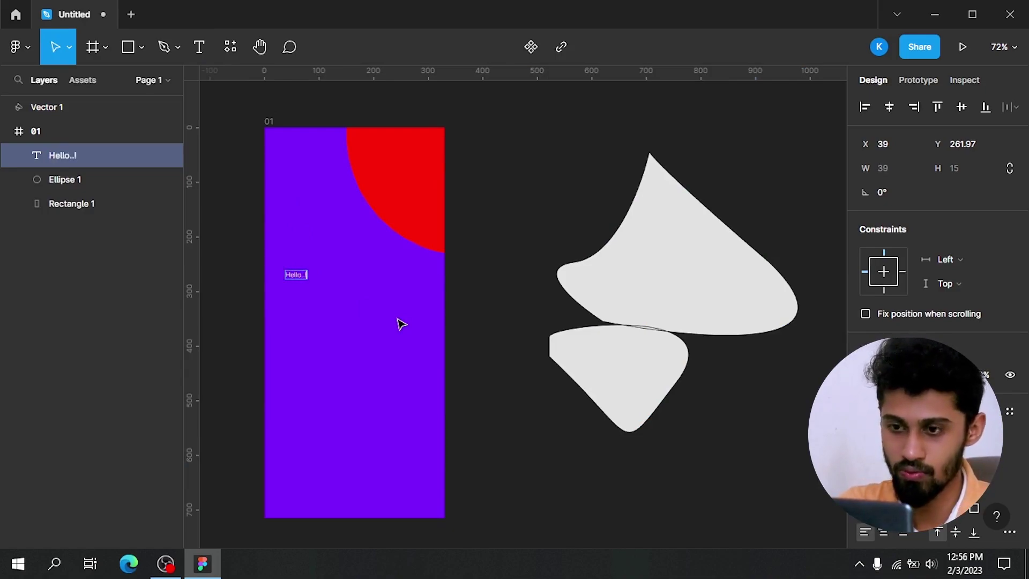
Set the "Hello..!" text to Bold and choose a larger font size that makes it about 219 × 77
{"action": "scroll", "coordinate": [863, 331], "scroll_direction": "down", "scroll_amount": 3}
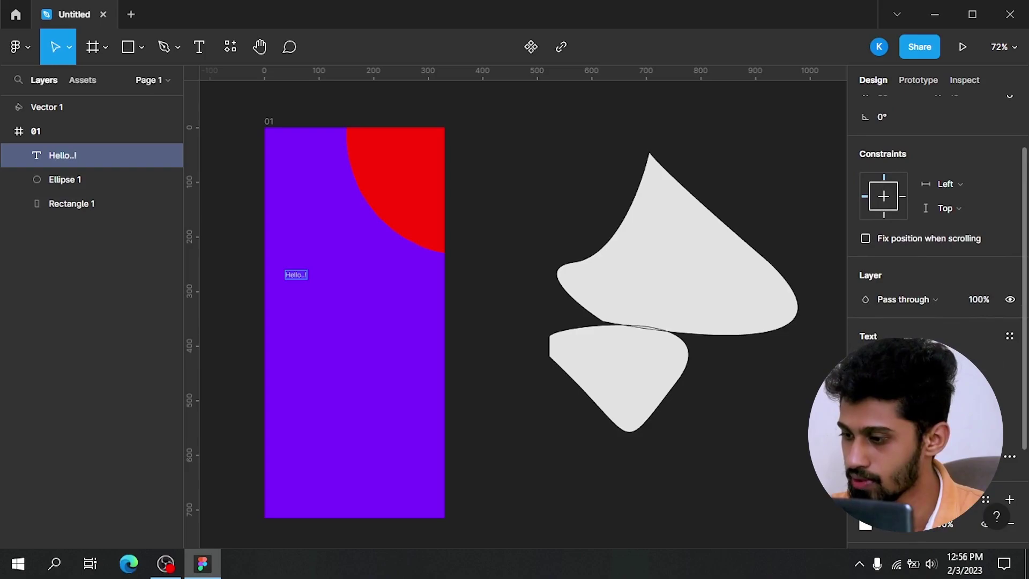
{"action": "left_click", "coordinate": [884, 378]}
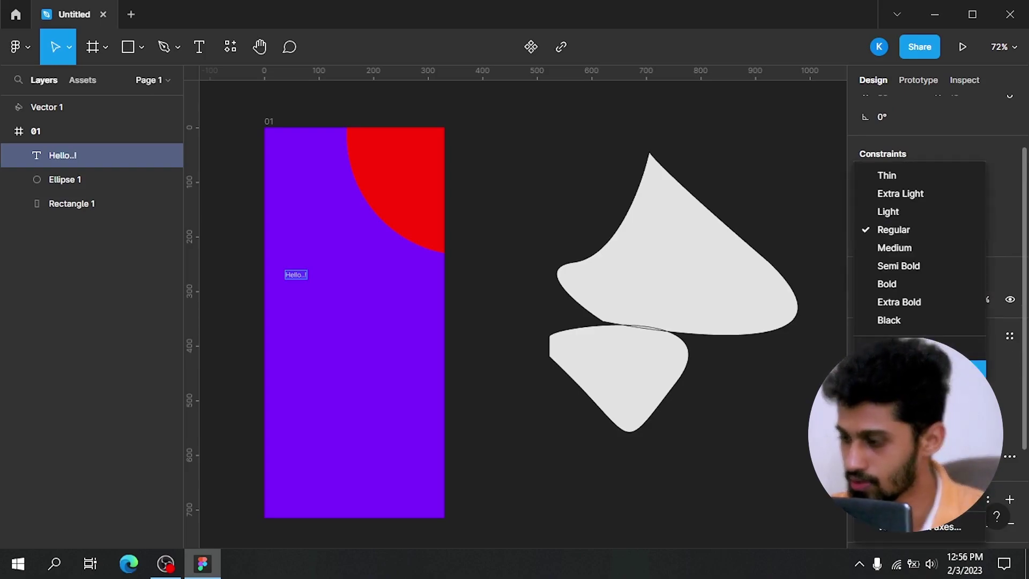
{"action": "left_click", "coordinate": [887, 283]}
{"action": "left_click", "coordinate": [965, 378]}
{"action": "left_click", "coordinate": [973, 490]}
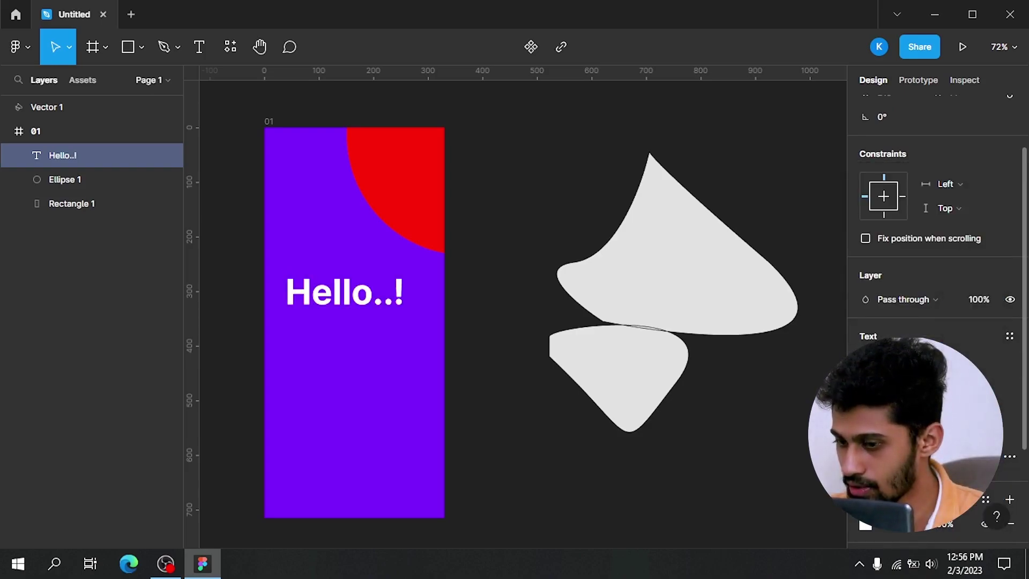
Center the "Hello..!" text in frame 01 horizontally at X 55 and vertically, and clear the selection
{"action": "left_click_drag", "start_coordinate": [343, 298], "coordinate": [351, 297]}
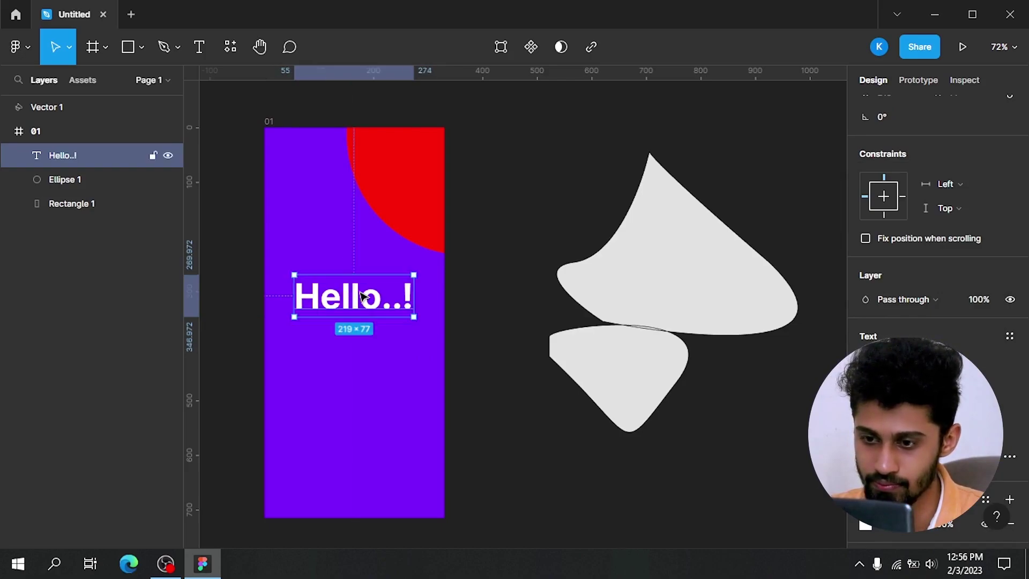
{"action": "scroll", "coordinate": [882, 260], "scroll_direction": "up", "scroll_amount": 2}
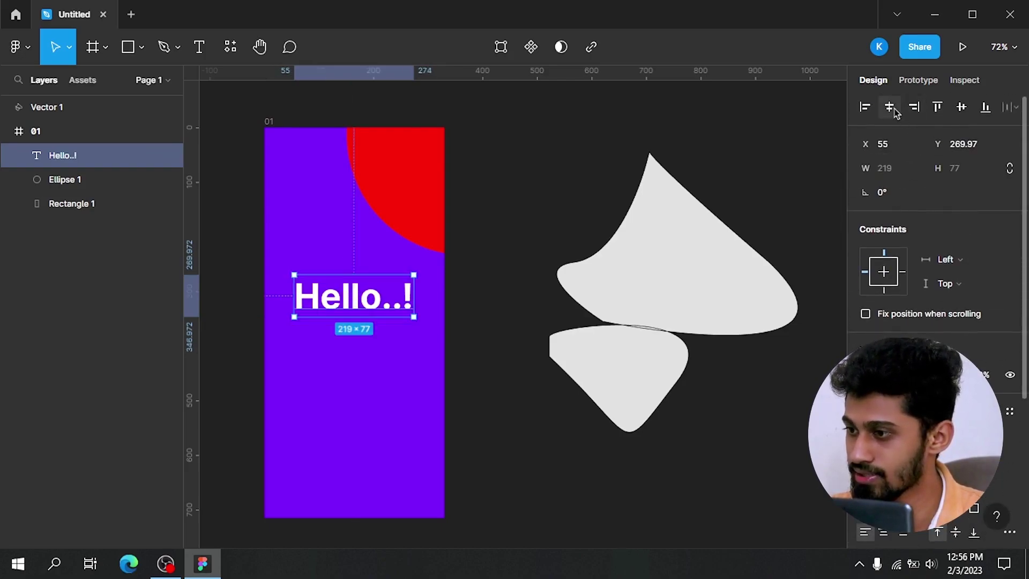
{"action": "left_click", "coordinate": [961, 106]}
{"action": "left_click", "coordinate": [501, 198]}
Move the red circle farther into the frame's upper-right corner, to about X 177, Y -256, and deselect it
{"action": "left_click", "coordinate": [424, 240]}
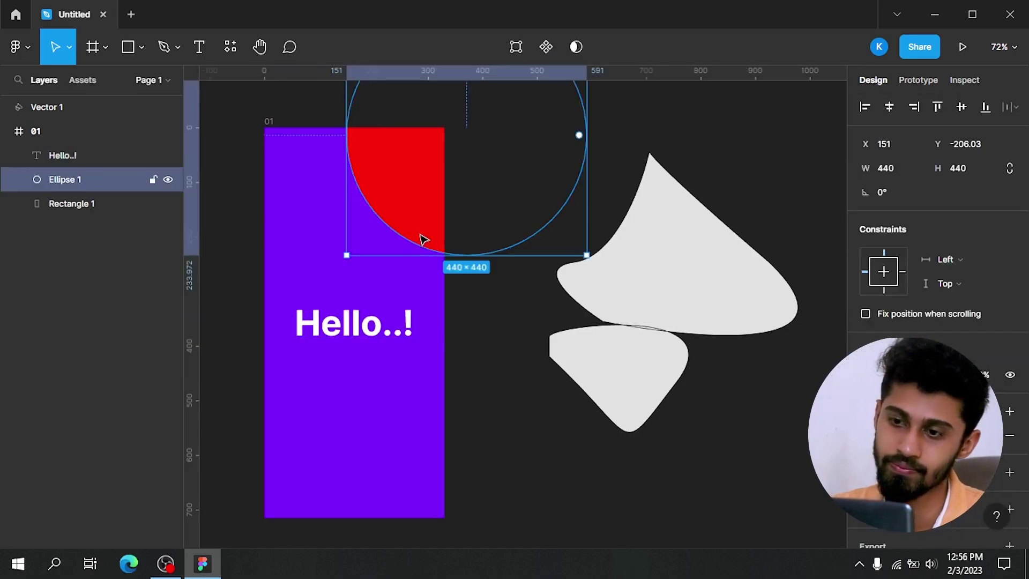
{"action": "left_click_drag", "start_coordinate": [407, 222], "coordinate": [421, 193]}
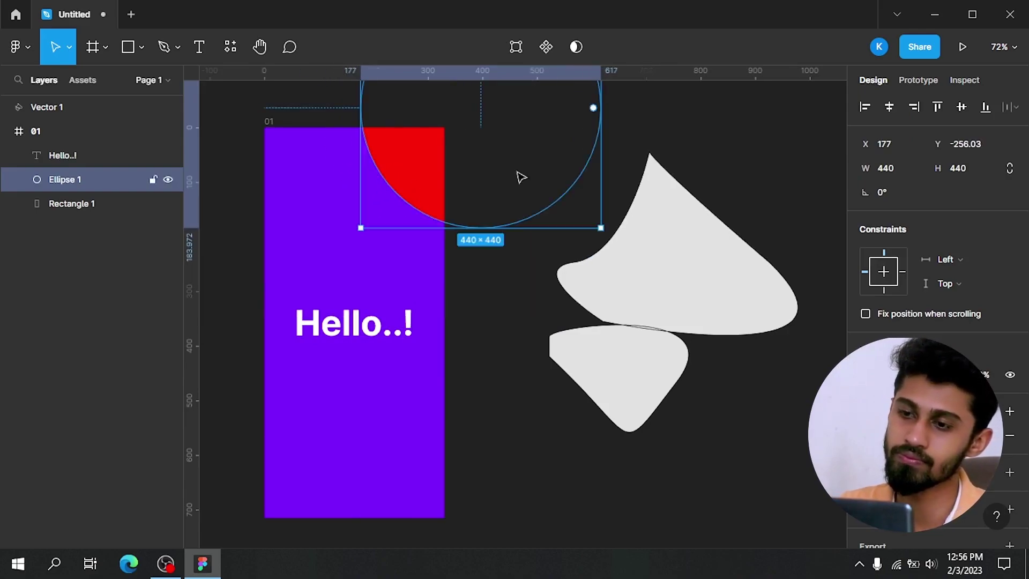
{"action": "left_click", "coordinate": [715, 164]}
Delete the pen-drawn vector beside frame 01
{"action": "left_click_drag", "start_coordinate": [567, 468], "coordinate": [616, 407]}
{"action": "key", "text": "Delete"}
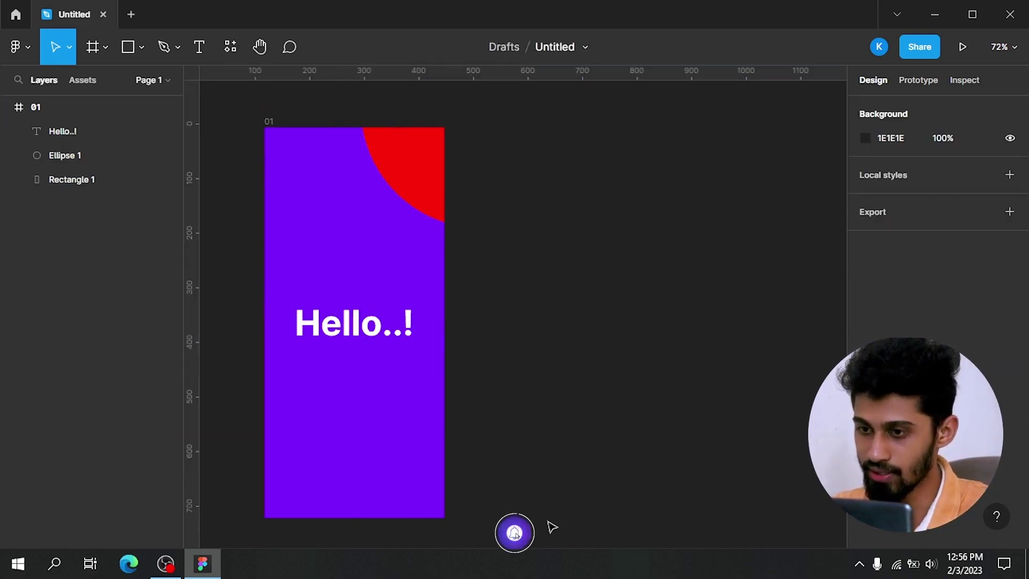
{"action": "left_click_drag", "start_coordinate": [393, 276], "coordinate": [530, 281]}
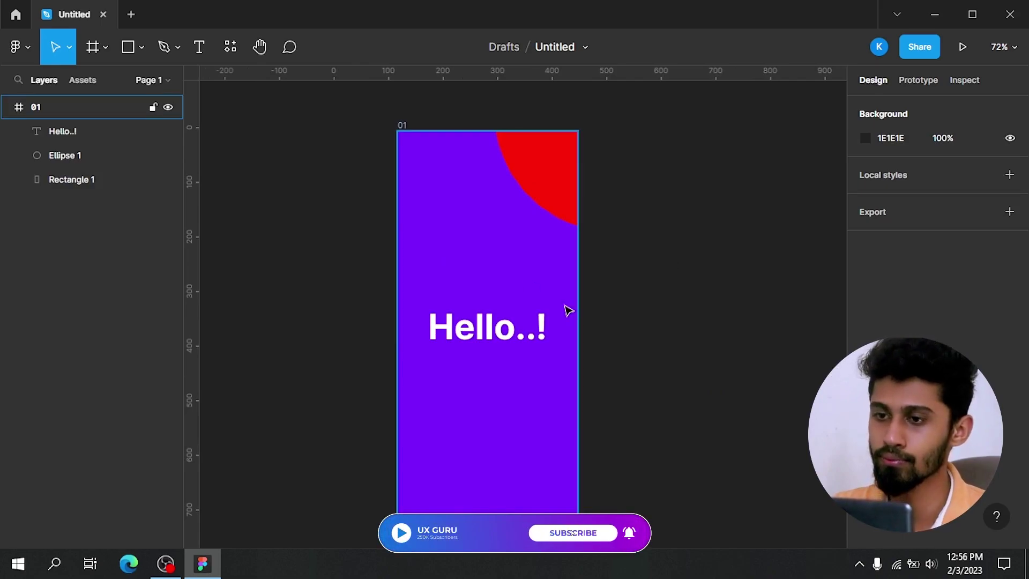
View the component resources, and pan around the canvas in all directions with the Hand tool
{"action": "left_click", "coordinate": [233, 53]}
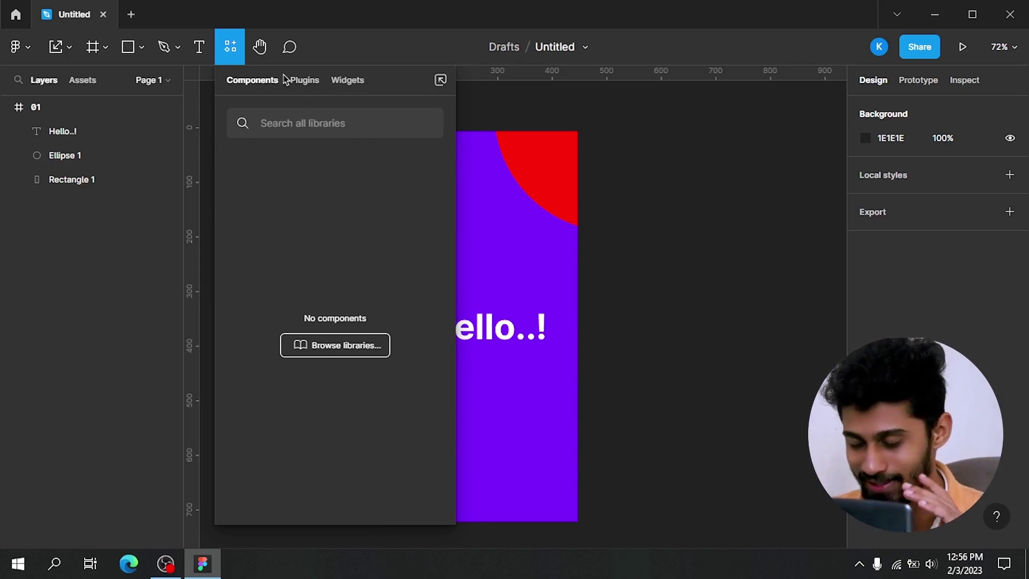
{"action": "left_click", "coordinate": [260, 47]}
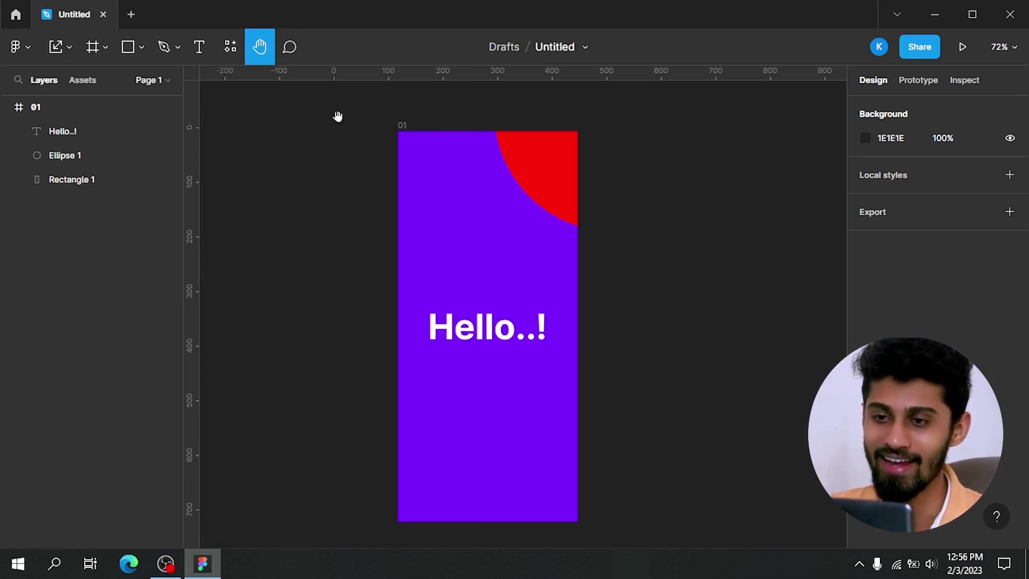
{"action": "left_click_drag", "start_coordinate": [444, 226], "coordinate": [468, 226]}
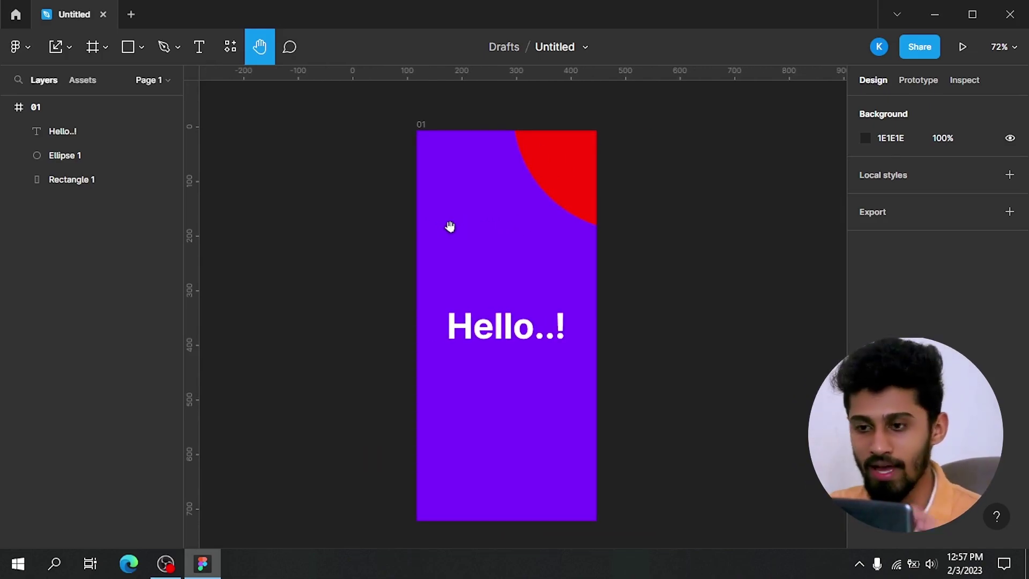
{"action": "scroll", "coordinate": [439, 230], "scroll_direction": "up", "scroll_amount": 5}
{"action": "scroll", "coordinate": [467, 294], "scroll_direction": "down", "scroll_amount": 5}
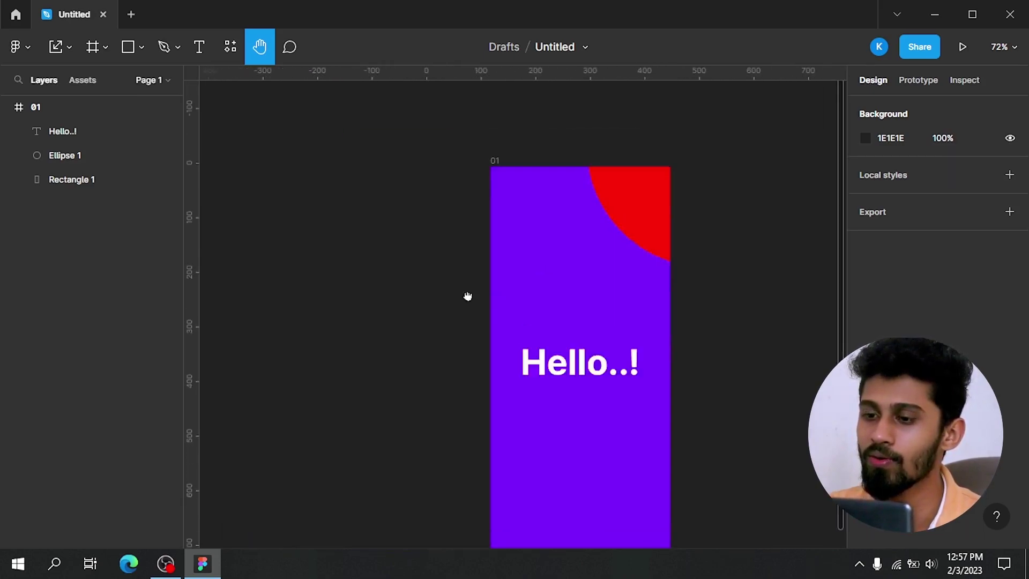
{"action": "scroll", "coordinate": [545, 306], "scroll_direction": "right", "scroll_amount": 10}
{"action": "scroll", "coordinate": [406, 318], "scroll_direction": "left", "scroll_amount": 10}
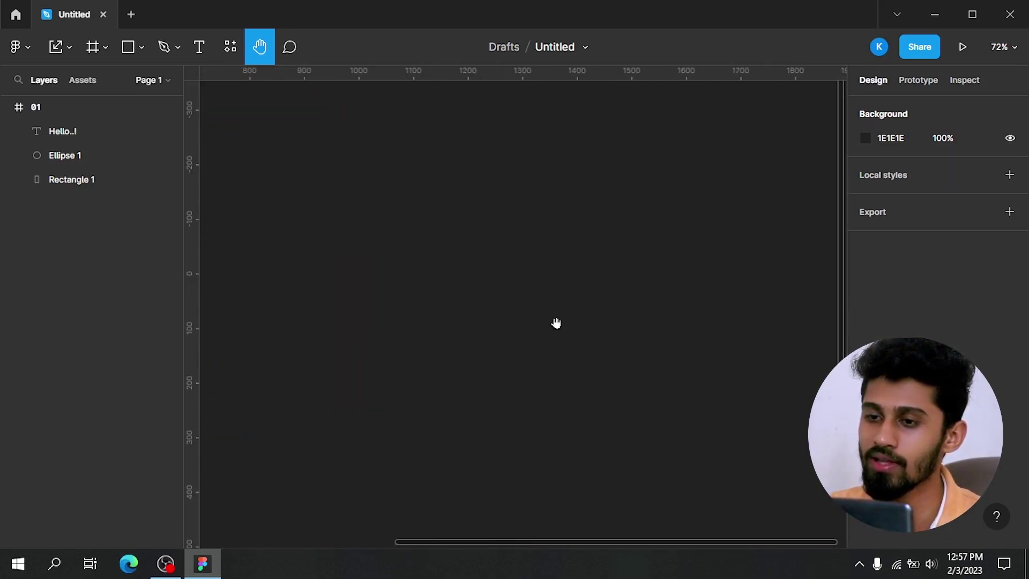
{"action": "scroll", "coordinate": [551, 276], "scroll_direction": "right", "scroll_amount": 1}
{"action": "scroll", "coordinate": [551, 276], "scroll_direction": "up", "scroll_amount": 1}
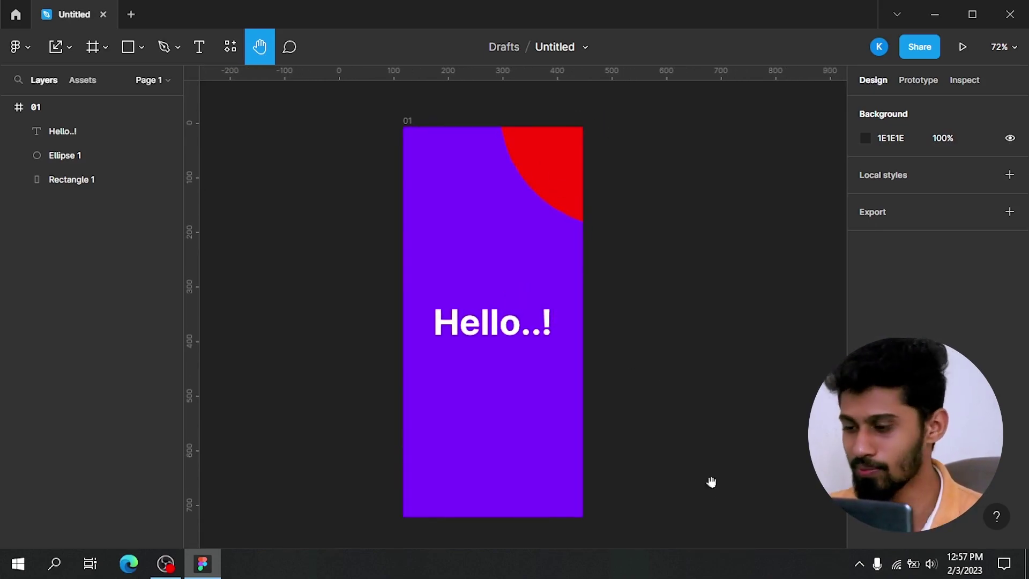
Review the Tools, Zoom and Selection groups of the keyboard shortcuts reference, and close it
{"action": "left_click", "coordinate": [997, 517]}
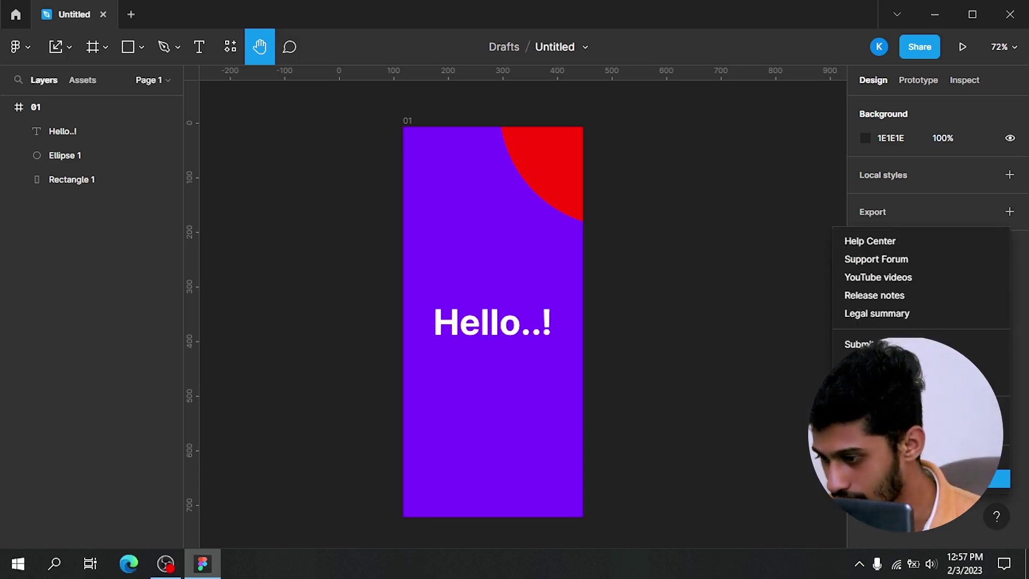
{"action": "left_click", "coordinate": [997, 412]}
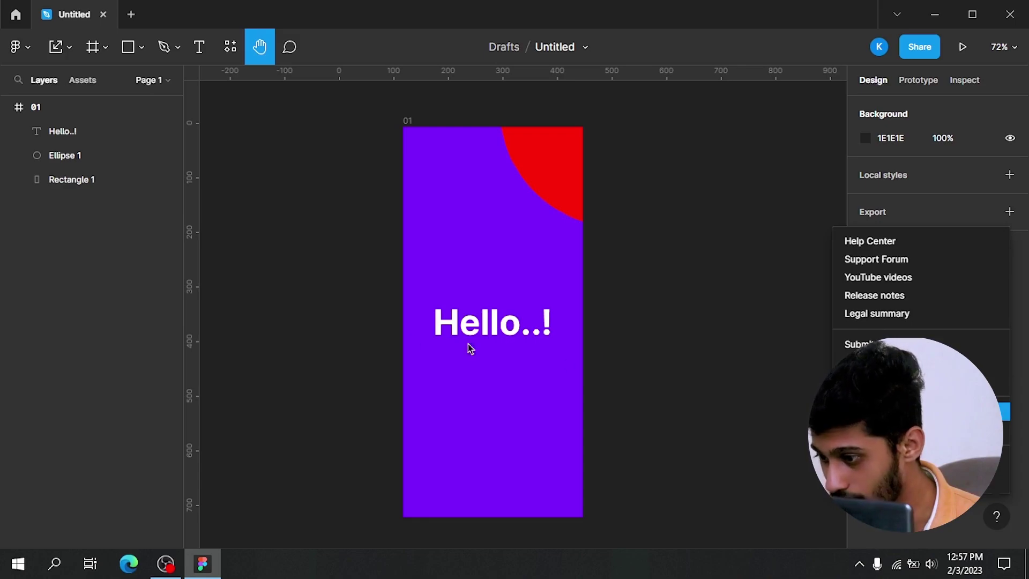
{"action": "left_click", "coordinate": [212, 382]}
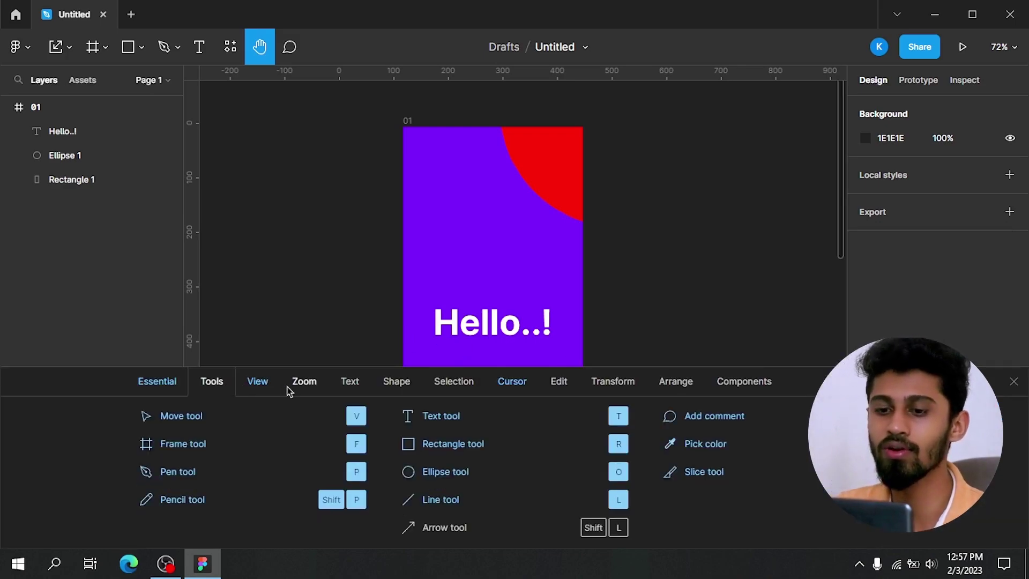
{"action": "left_click", "coordinate": [304, 382]}
{"action": "left_click", "coordinate": [455, 381]}
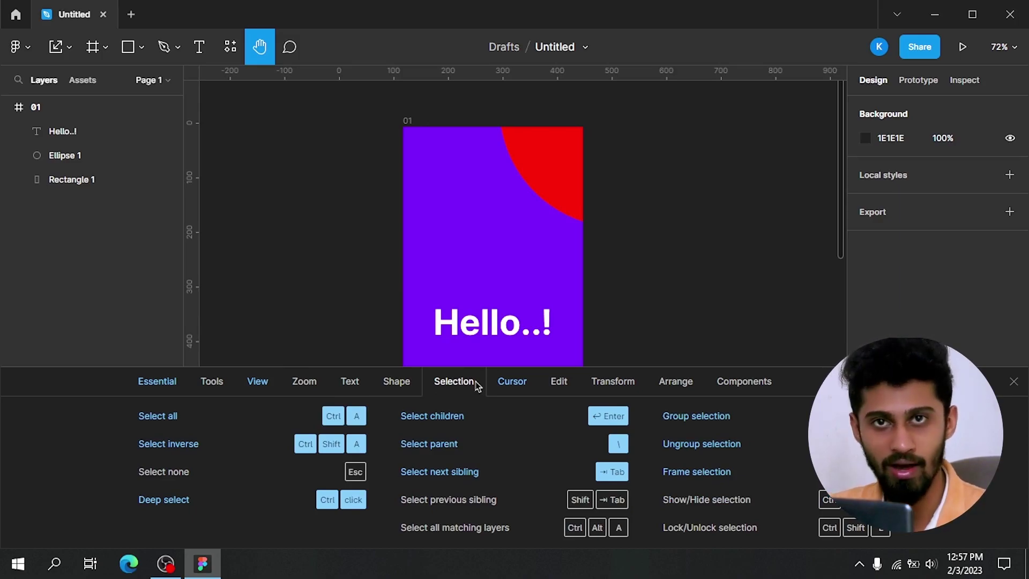
{"action": "left_click_drag", "start_coordinate": [1023, 393], "coordinate": [1022, 393]}
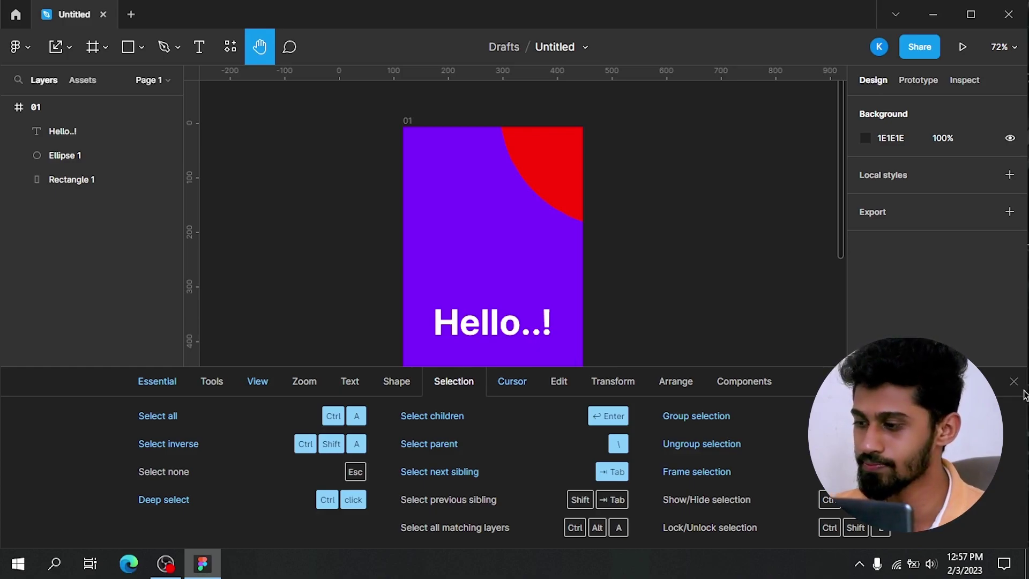
{"action": "left_click", "coordinate": [1013, 381]}
Move the red circle slightly farther beyond frame 01's upper edge, to about X 165, Y -277
{"action": "key", "text": "v"}
{"action": "left_click", "coordinate": [575, 188]}
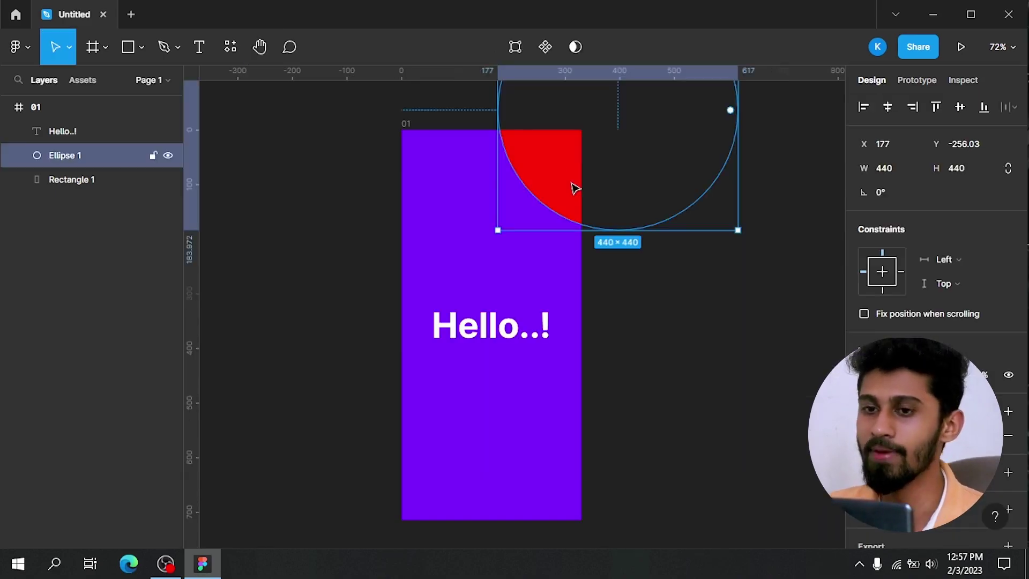
{"action": "left_click", "coordinate": [276, 166]}
{"action": "left_click", "coordinate": [565, 197]}
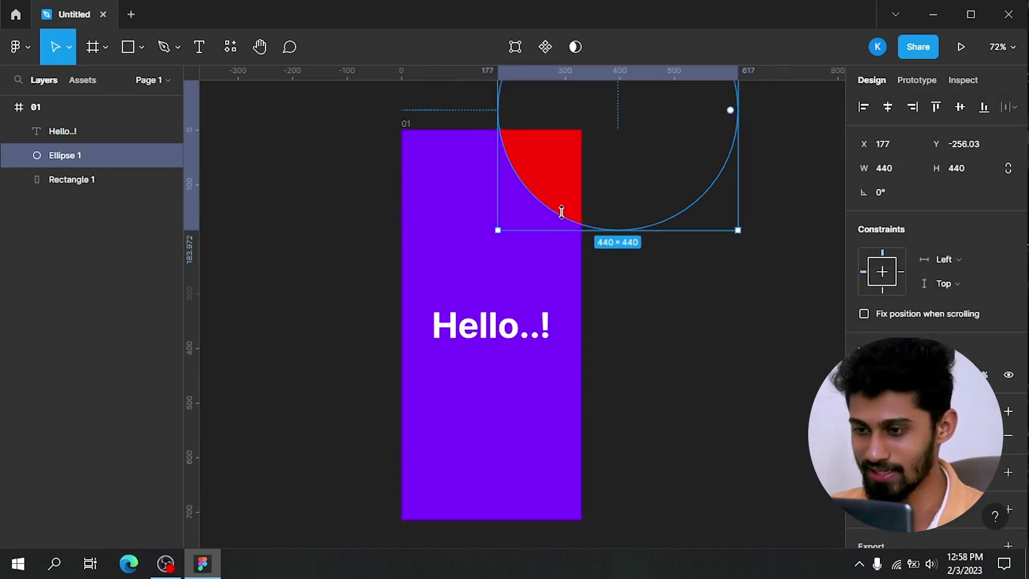
{"action": "left_click_drag", "start_coordinate": [568, 186], "coordinate": [612, 237]}
Apply a layer blur of 319 to the red circle in frame 01
{"action": "scroll", "coordinate": [985, 380], "scroll_direction": "down", "scroll_amount": 2}
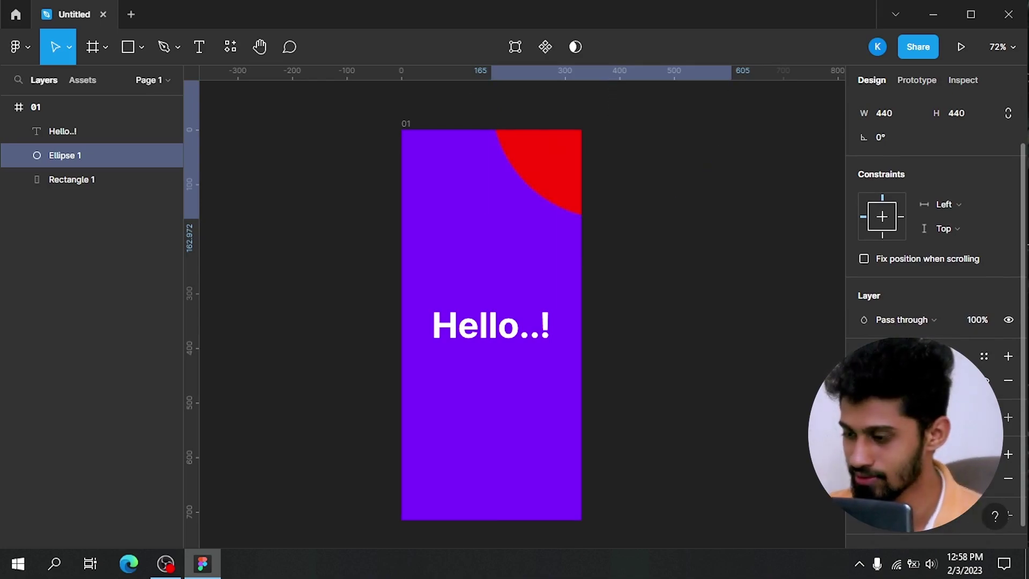
{"action": "left_click", "coordinate": [864, 515]}
{"action": "left_click_drag", "start_coordinate": [681, 515], "coordinate": [4, 450]}
Duplicate the blurred red circle and place the copy over the frame's lower half at about X -90, Y 347
{"action": "left_click", "coordinate": [571, 164]}
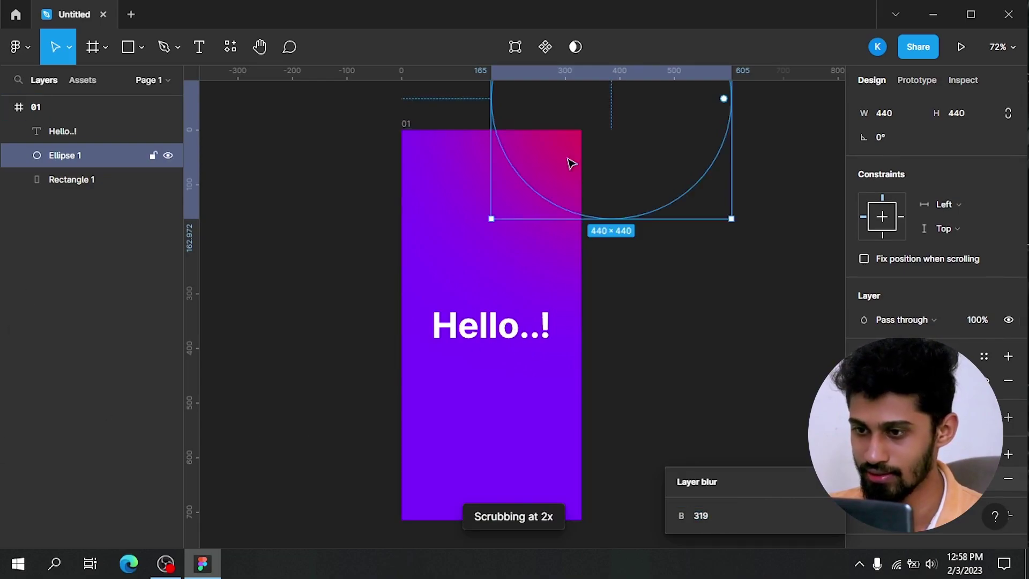
{"action": "left_click_drag", "start_coordinate": [563, 168], "coordinate": [367, 376]}
{"action": "key", "text": "ctrl+z"}
{"action": "scroll", "coordinate": [505, 368], "scroll_direction": "up", "scroll_amount": 3}
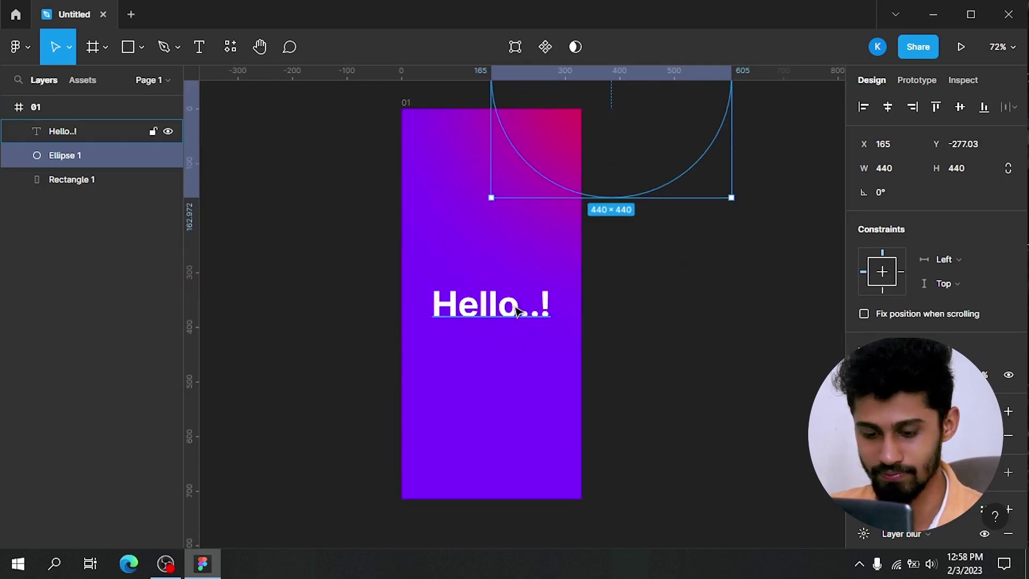
{"action": "key", "text": "ctrl+d"}
{"action": "left_click_drag", "start_coordinate": [547, 198], "coordinate": [362, 493]}
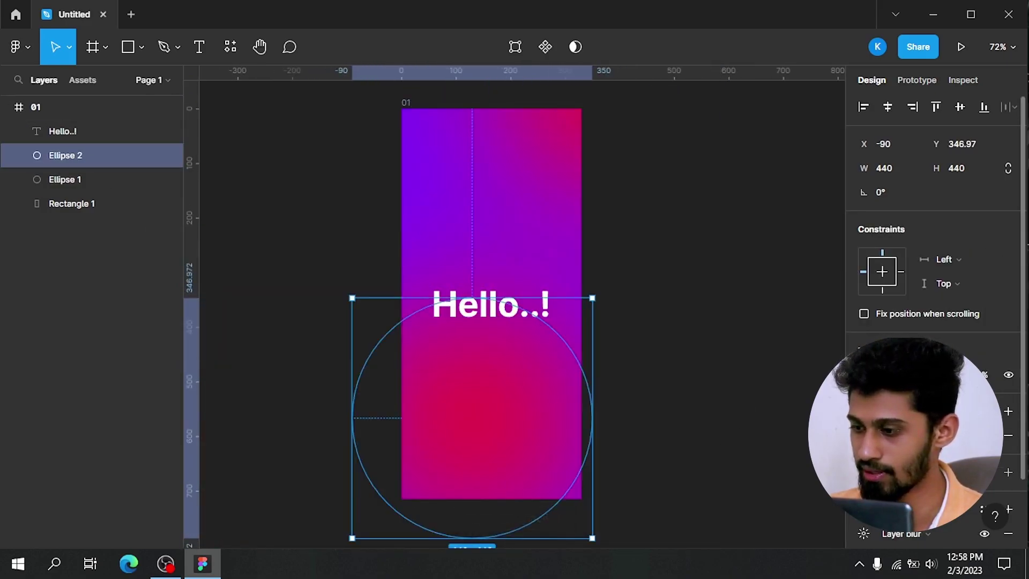
Change the duplicated circle's solid fill to the turquoise colour 1EFFE4
{"action": "left_click", "coordinate": [864, 375]}
{"action": "left_click", "coordinate": [757, 311]}
{"action": "left_click", "coordinate": [788, 369]}
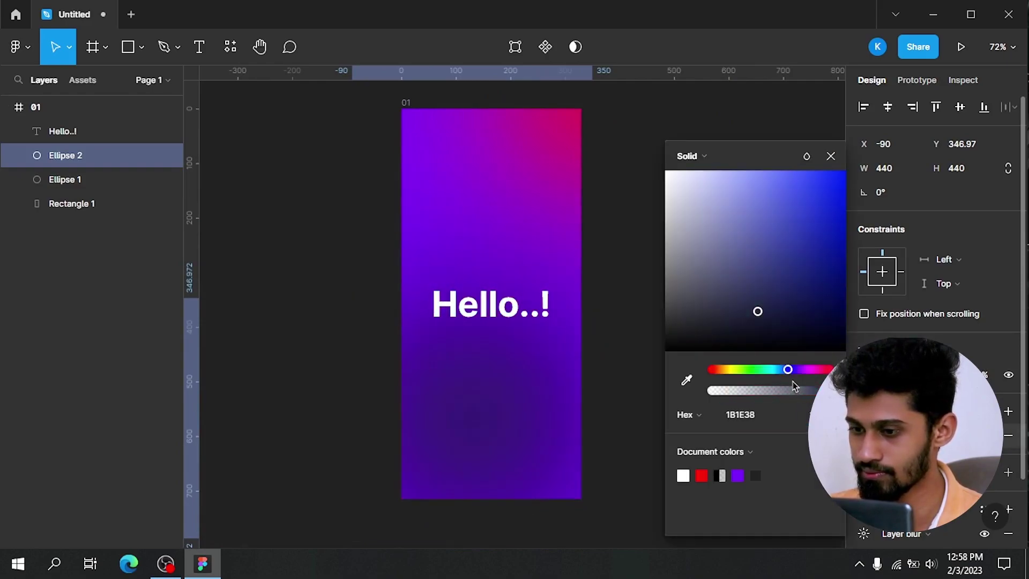
{"action": "left_click_drag", "start_coordinate": [788, 370], "coordinate": [769, 370]}
{"action": "left_click", "coordinate": [824, 170]}
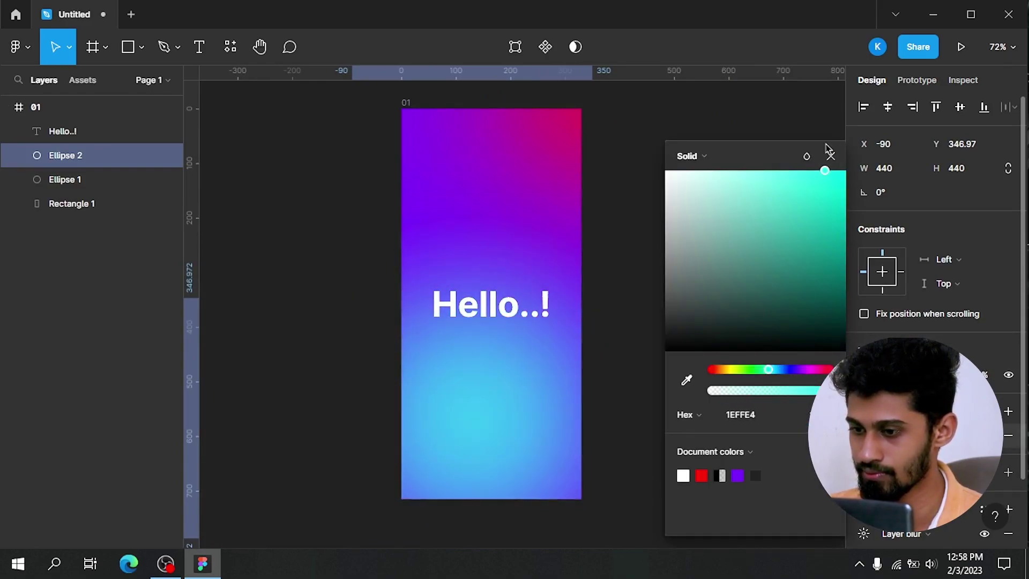
Move the turquoise circle into frame 01's lower-left corner, to about X -183, Y 396, and clear the selection
{"action": "left_click_drag", "start_coordinate": [501, 421], "coordinate": [447, 447]}
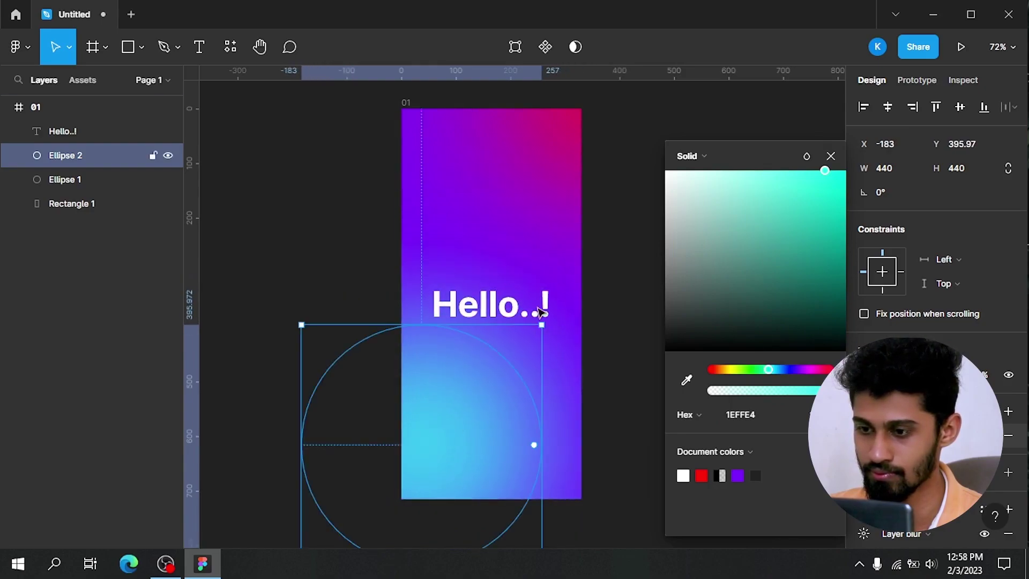
{"action": "left_click", "coordinate": [604, 206]}
{"action": "left_click_drag", "start_coordinate": [591, 270], "coordinate": [563, 242]}
{"action": "scroll", "coordinate": [564, 242], "scroll_direction": "down", "scroll_amount": 3}
{"action": "scroll", "coordinate": [565, 246], "scroll_direction": "up", "scroll_amount": 2}
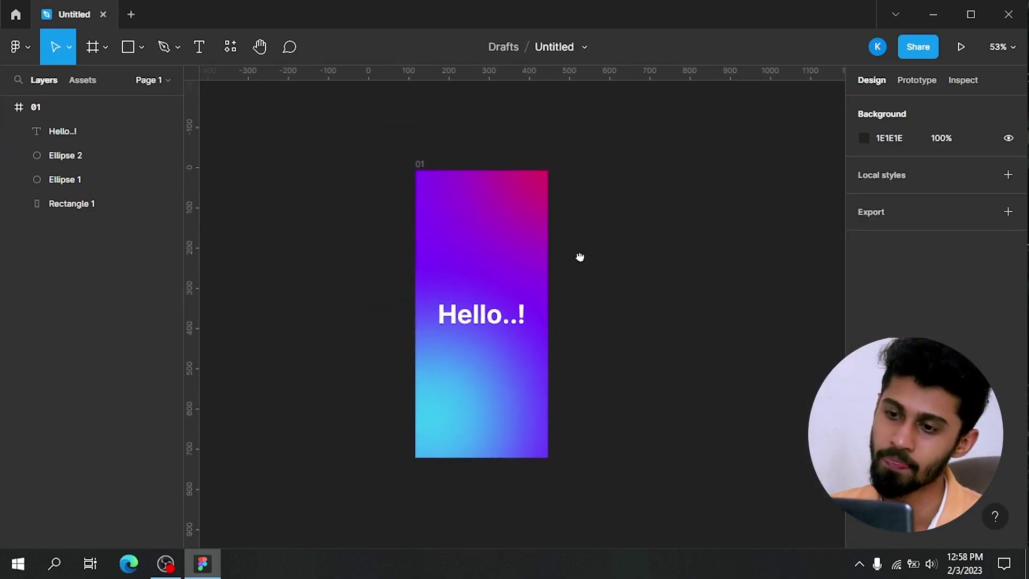
{"action": "scroll", "coordinate": [581, 283], "scroll_direction": "up", "scroll_amount": 1}
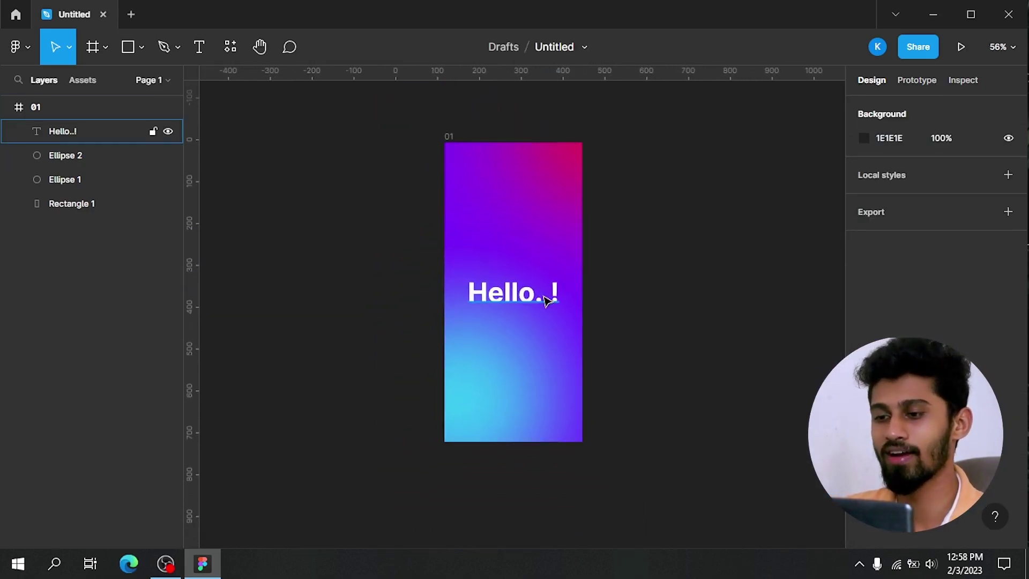
Move the "Hello..!" text up to about X 59, Y 124 in frame 01, and deselect it
{"action": "left_click", "coordinate": [528, 284]}
{"action": "left_click_drag", "start_coordinate": [528, 284], "coordinate": [574, 211]}
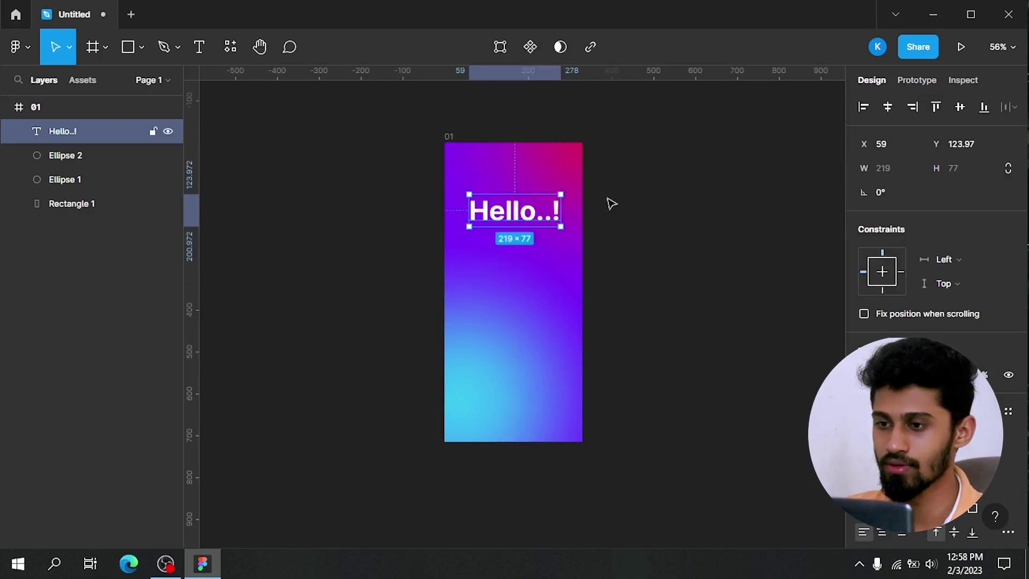
{"action": "left_click", "coordinate": [657, 264]}
{"action": "scroll", "coordinate": [674, 282], "scroll_direction": "down", "scroll_amount": 1}
{"action": "scroll", "coordinate": [665, 284], "scroll_direction": "right", "scroll_amount": 1}
{"action": "scroll", "coordinate": [665, 284], "scroll_direction": "up", "scroll_amount": 1}
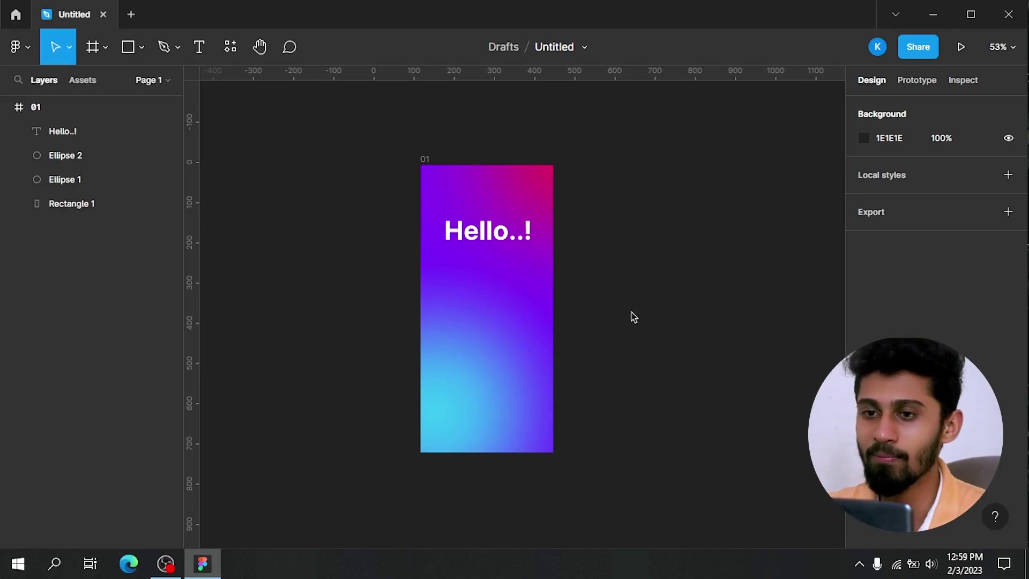
Post the comment "this is text" on the "Hello..!" text in frame 01
{"action": "left_click", "coordinate": [291, 48]}
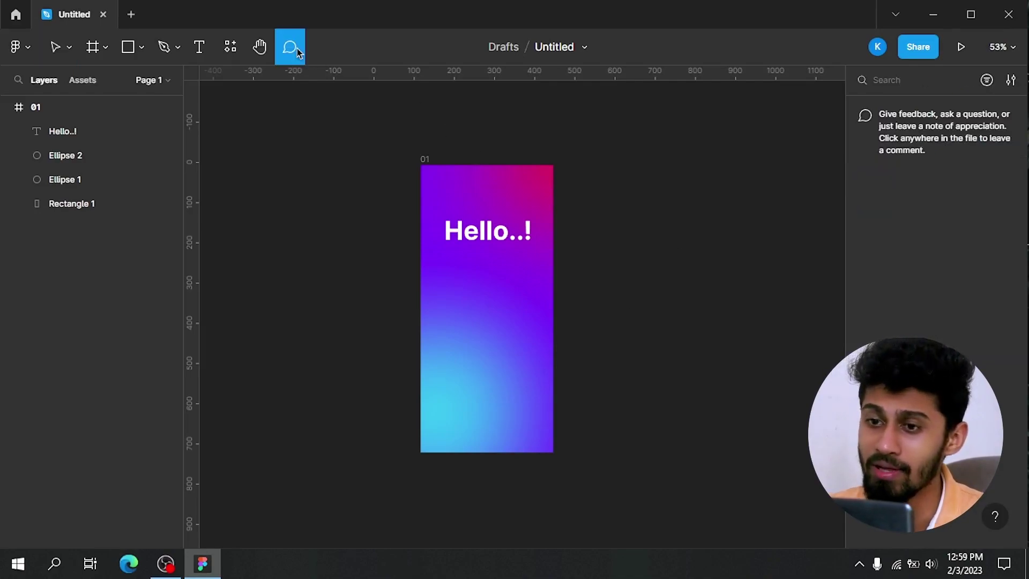
{"action": "left_click", "coordinate": [490, 245]}
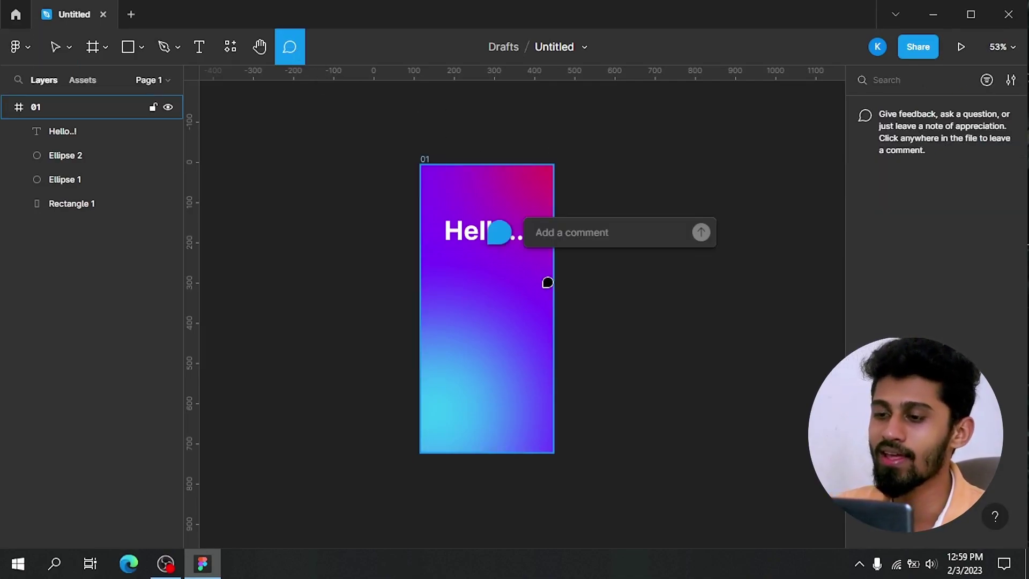
{"action": "type", "text": "k"}
{"action": "key", "text": "BackSpace"}
{"action": "type", "text": "t"}
{"action": "key", "text": "BackSpace"}
{"action": "type", "text": "this is test"}
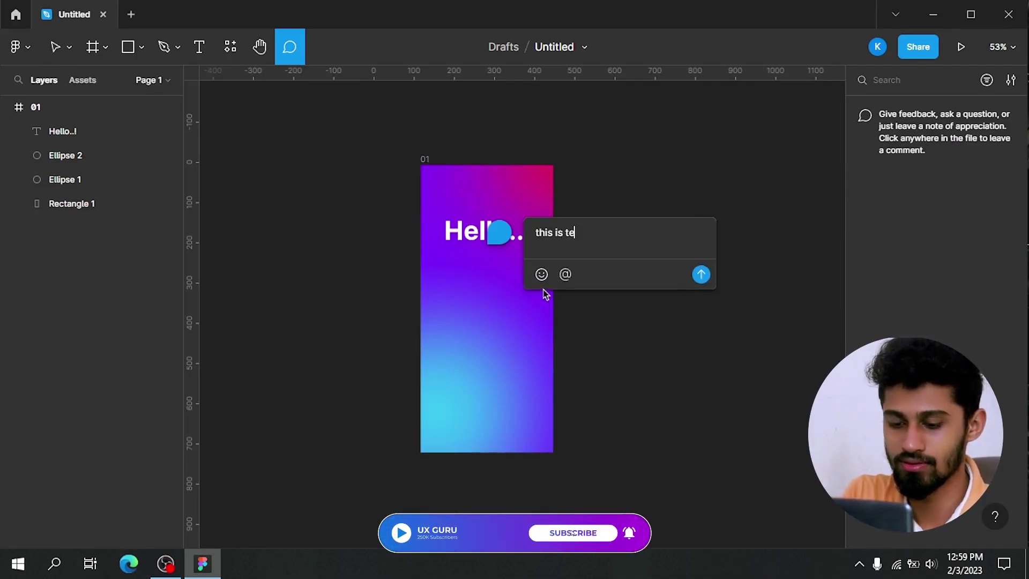
{"action": "key", "text": "Escape"}
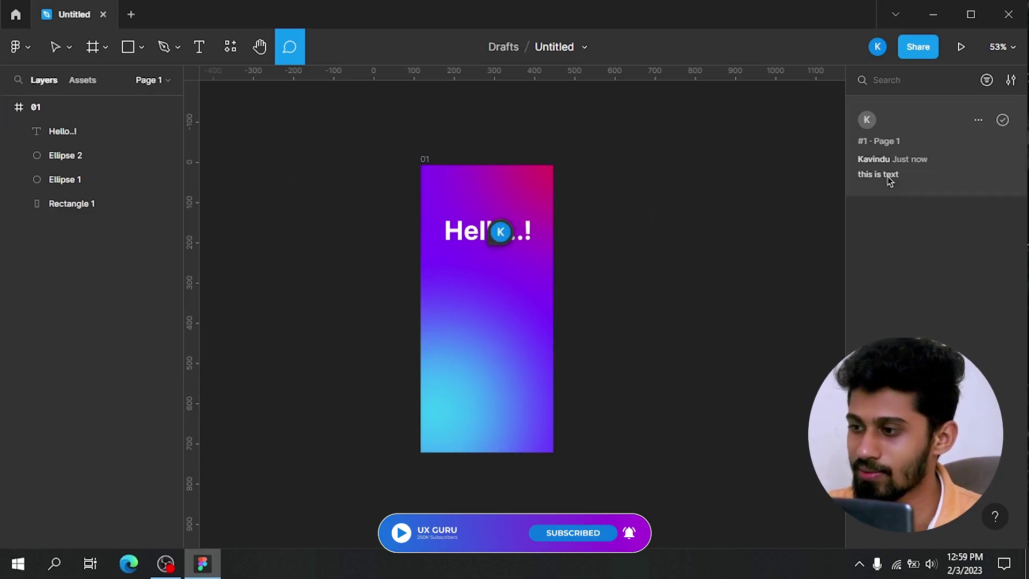
Resolve the comment on the "Hello..!" text, and discard a new empty comment beside the frame
{"action": "mouse_move", "coordinate": [895, 188]}
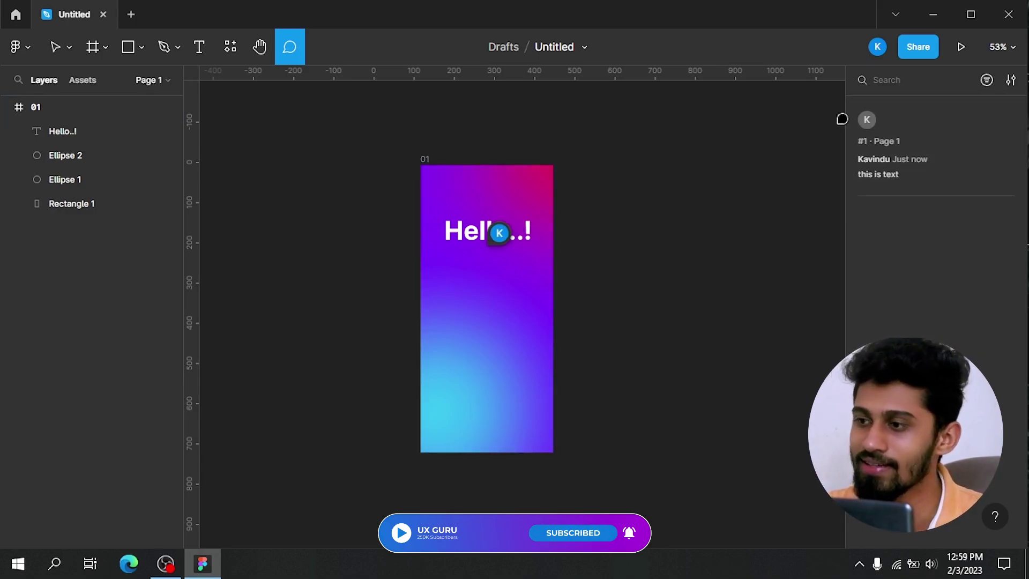
{"action": "left_click", "coordinate": [1003, 120]}
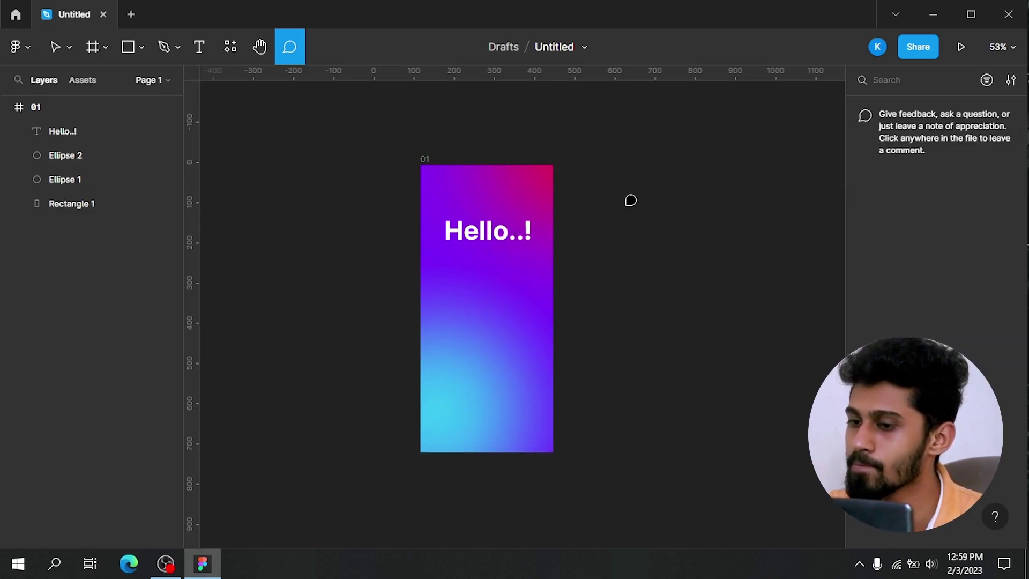
{"action": "left_click", "coordinate": [628, 202]}
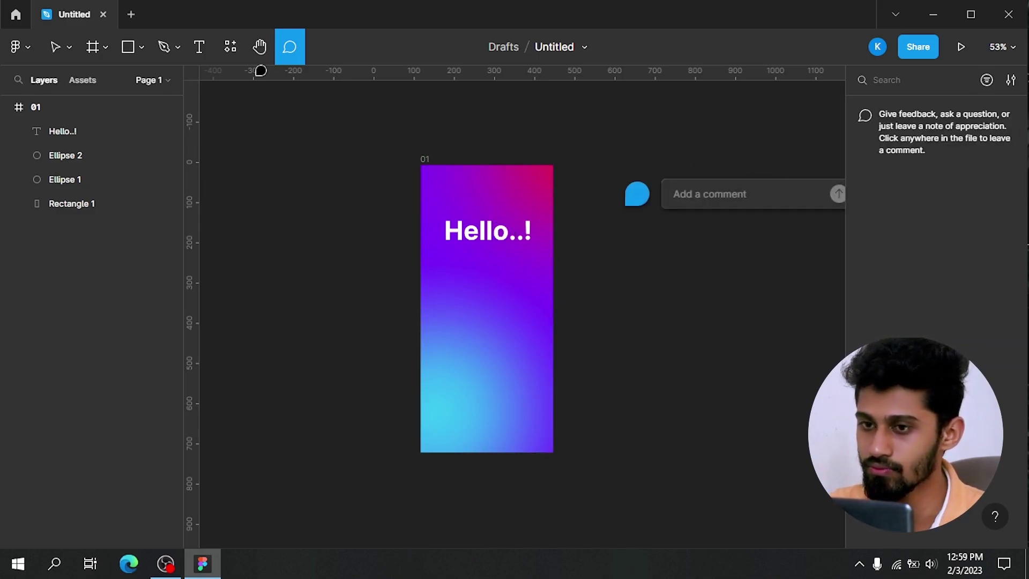
{"action": "key", "text": "Escape"}
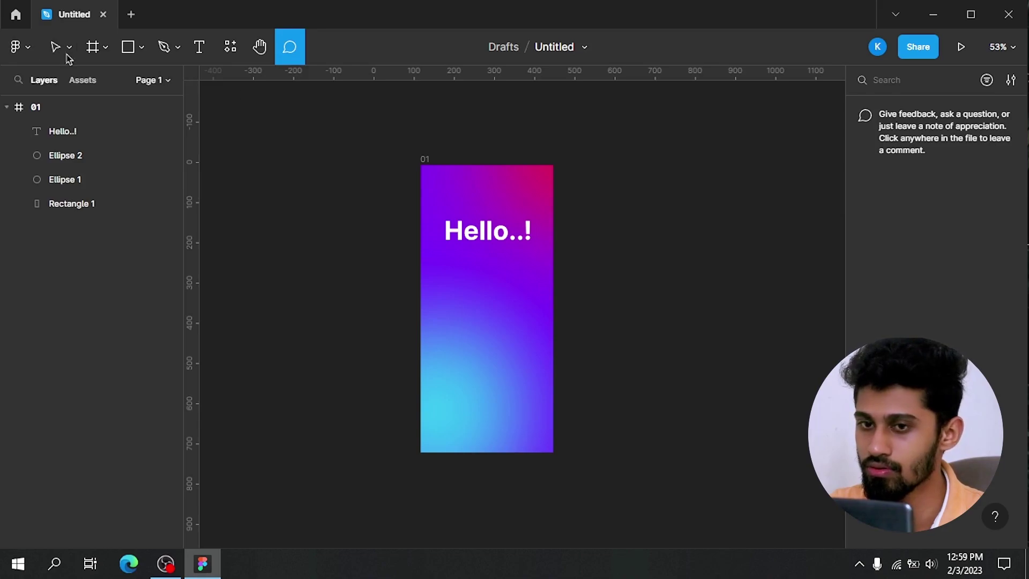
Add a 1x PNG export setting to the page, and view the export settings of frame 01
{"action": "left_click", "coordinate": [54, 46]}
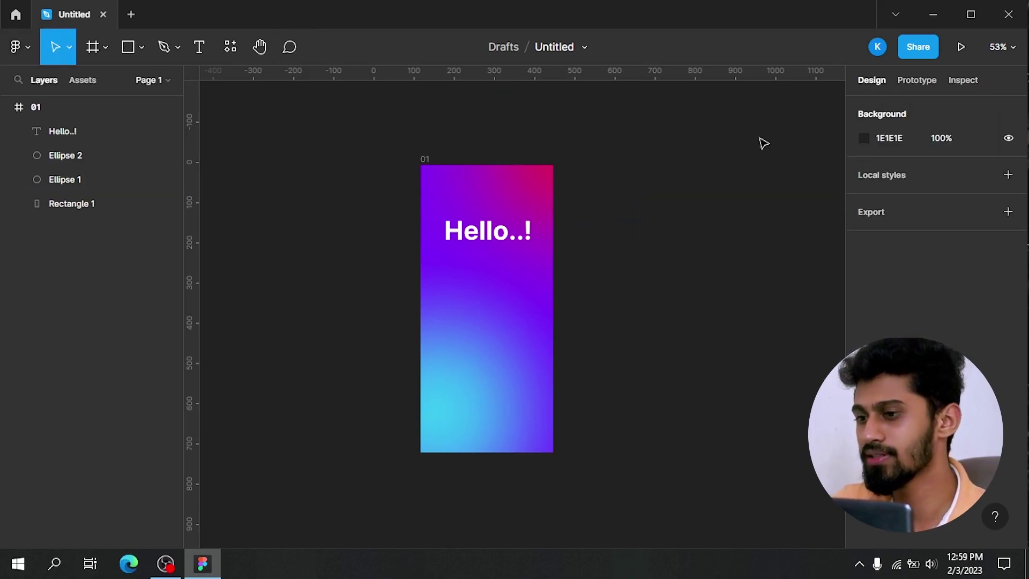
{"action": "left_click", "coordinate": [889, 215]}
{"action": "left_click", "coordinate": [426, 159]}
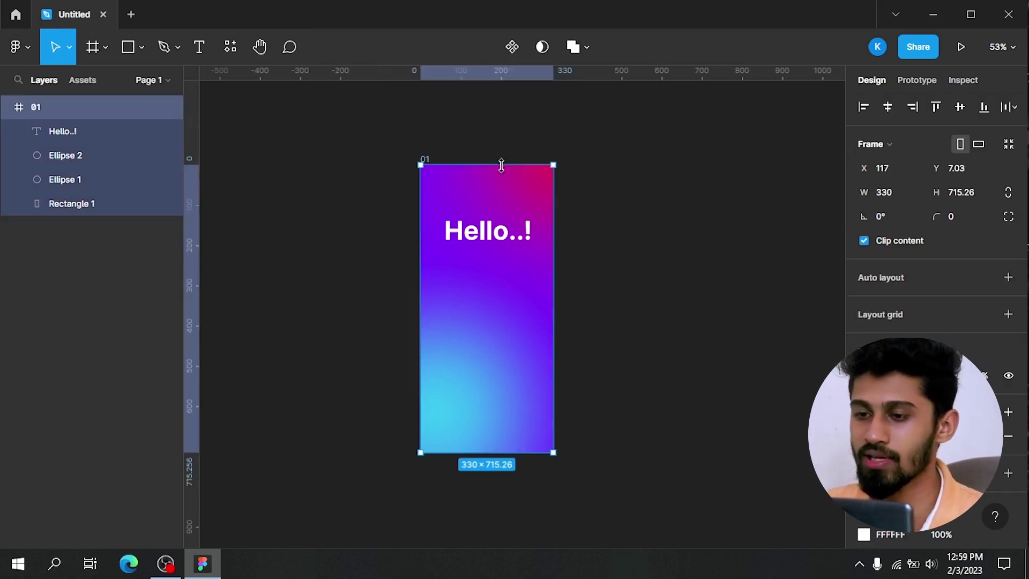
{"action": "scroll", "coordinate": [935, 268], "scroll_direction": "down", "scroll_amount": 3}
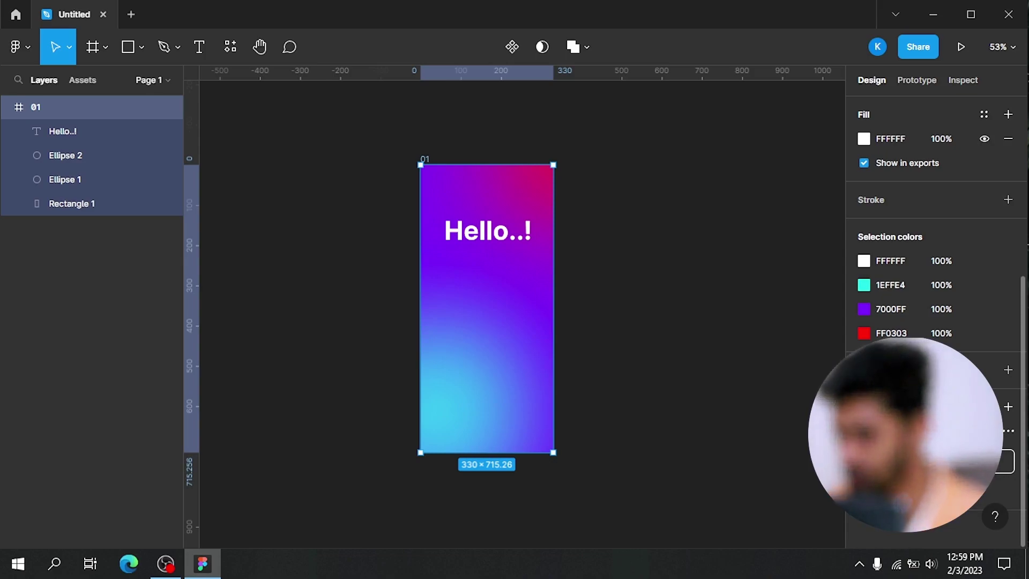
{"action": "scroll", "coordinate": [935, 268], "scroll_direction": "down", "scroll_amount": 4}
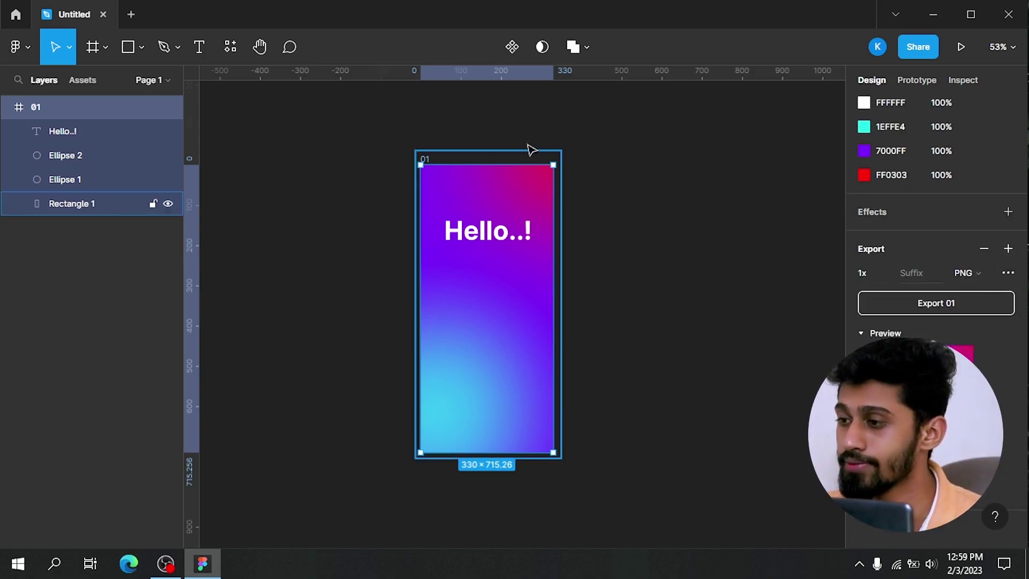
{"action": "left_click", "coordinate": [561, 108]}
Examine the design properties of the "Hello..!" text, frame 01 and the background rectangle, and clear the selection
{"action": "left_click", "coordinate": [484, 236]}
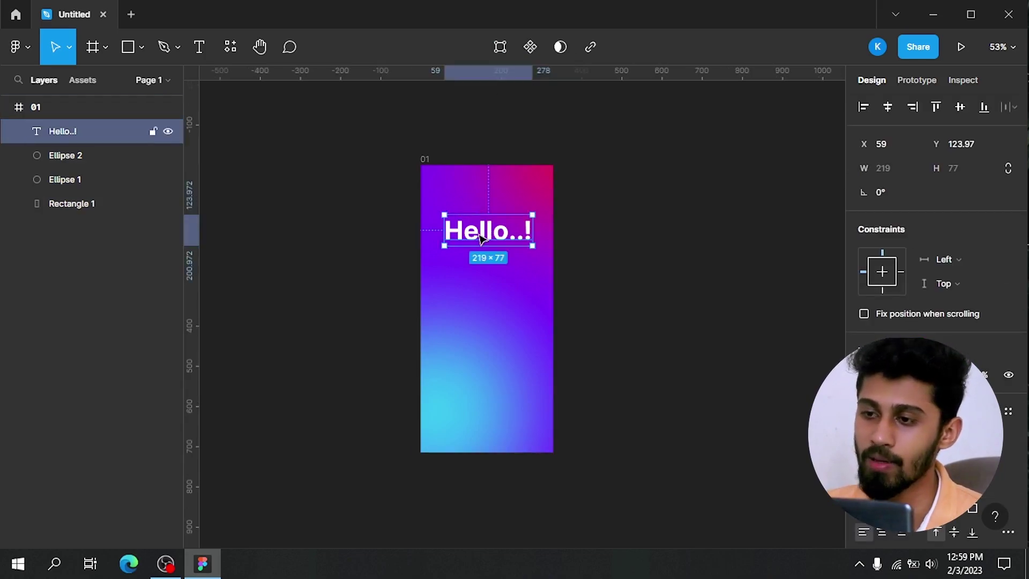
{"action": "key", "text": "Escape"}
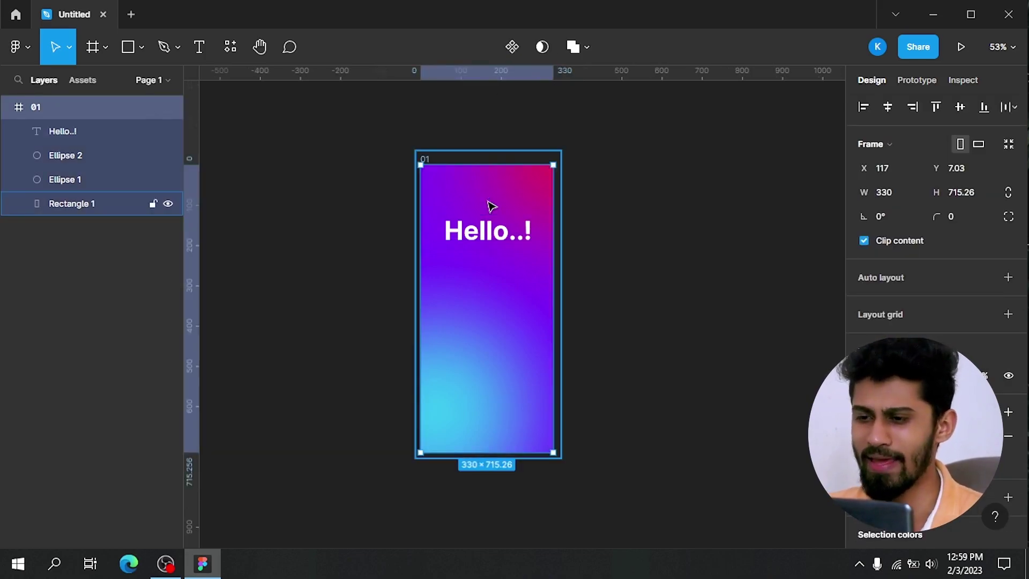
{"action": "left_click", "coordinate": [490, 204]}
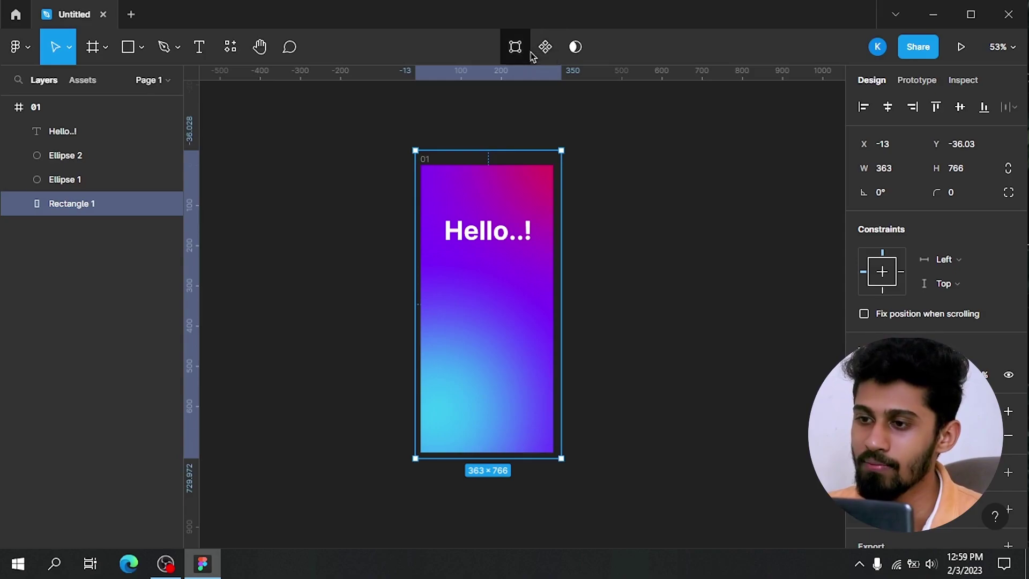
{"action": "scroll", "coordinate": [978, 313], "scroll_direction": "down", "scroll_amount": 1}
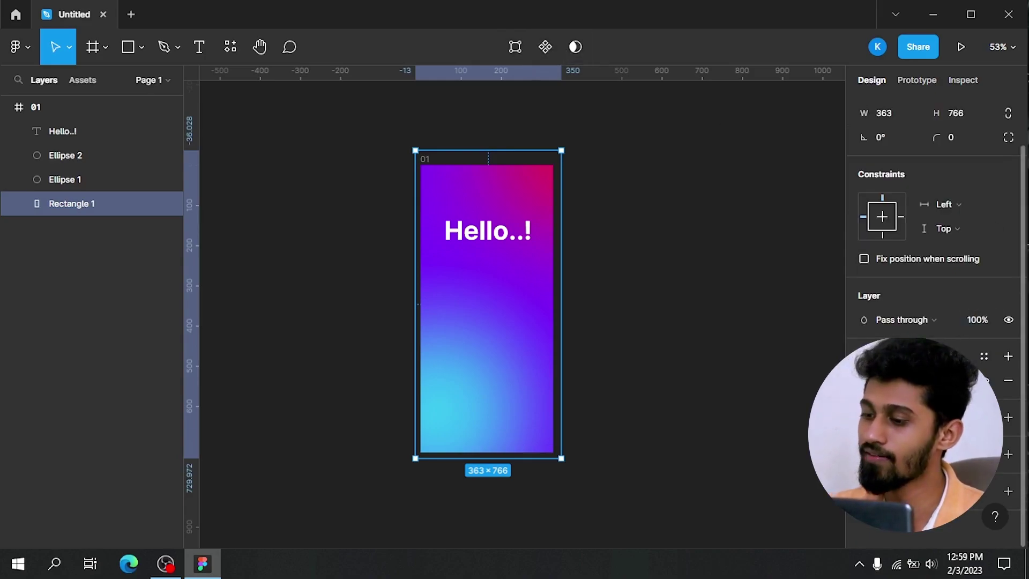
{"action": "scroll", "coordinate": [986, 380], "scroll_direction": "down", "scroll_amount": 1}
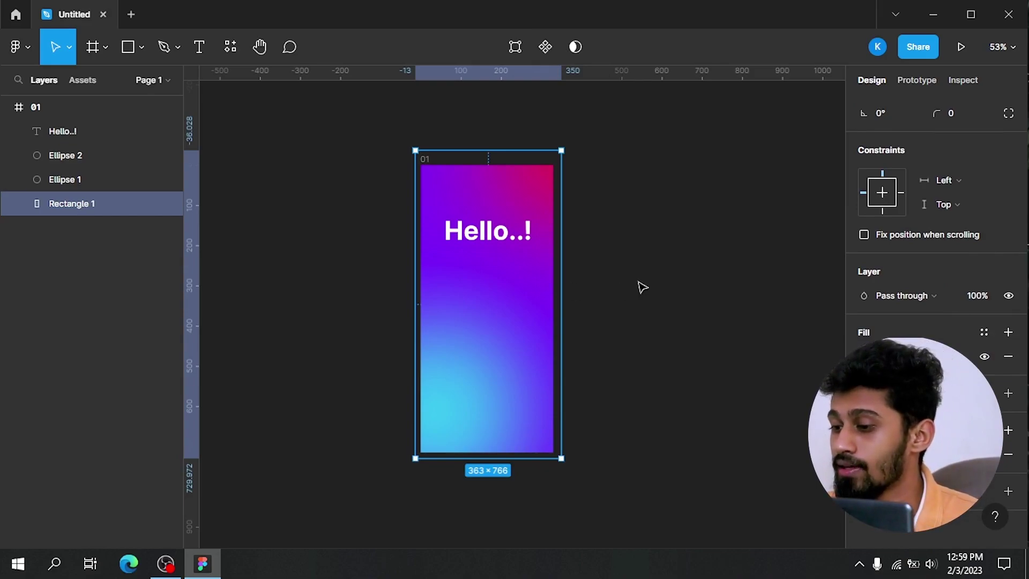
{"action": "scroll", "coordinate": [636, 257], "scroll_direction": "up", "scroll_amount": 1}
{"action": "left_click", "coordinate": [603, 218]}
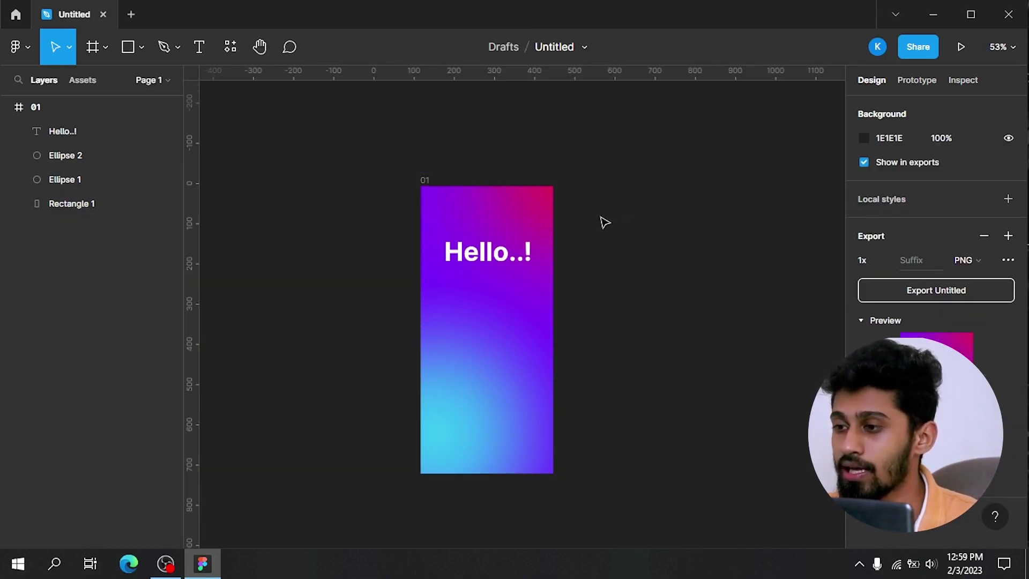
{"action": "scroll", "coordinate": [603, 217], "scroll_direction": "down", "scroll_amount": 1}
{"action": "left_click_drag", "start_coordinate": [593, 184], "coordinate": [573, 199]}
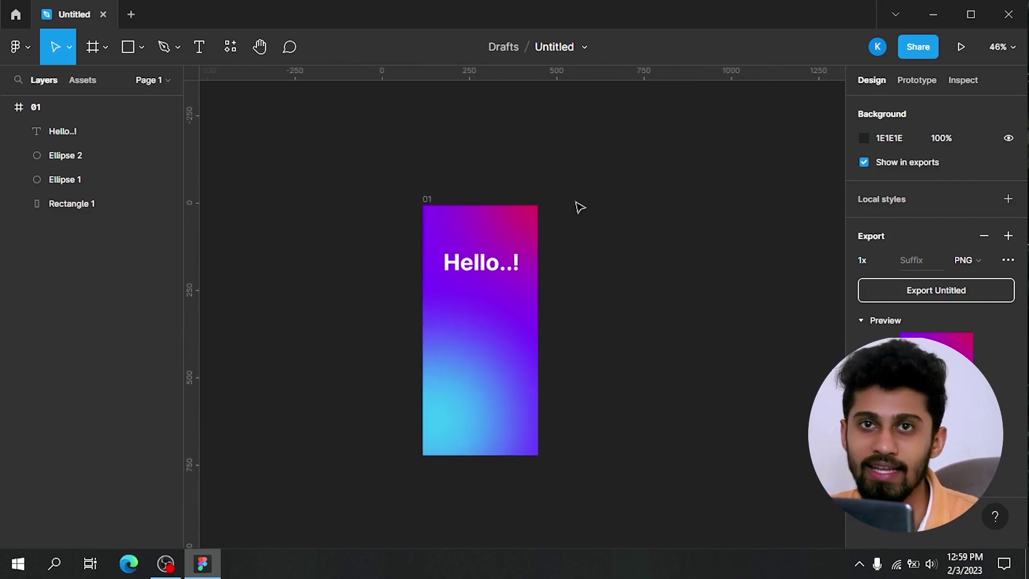